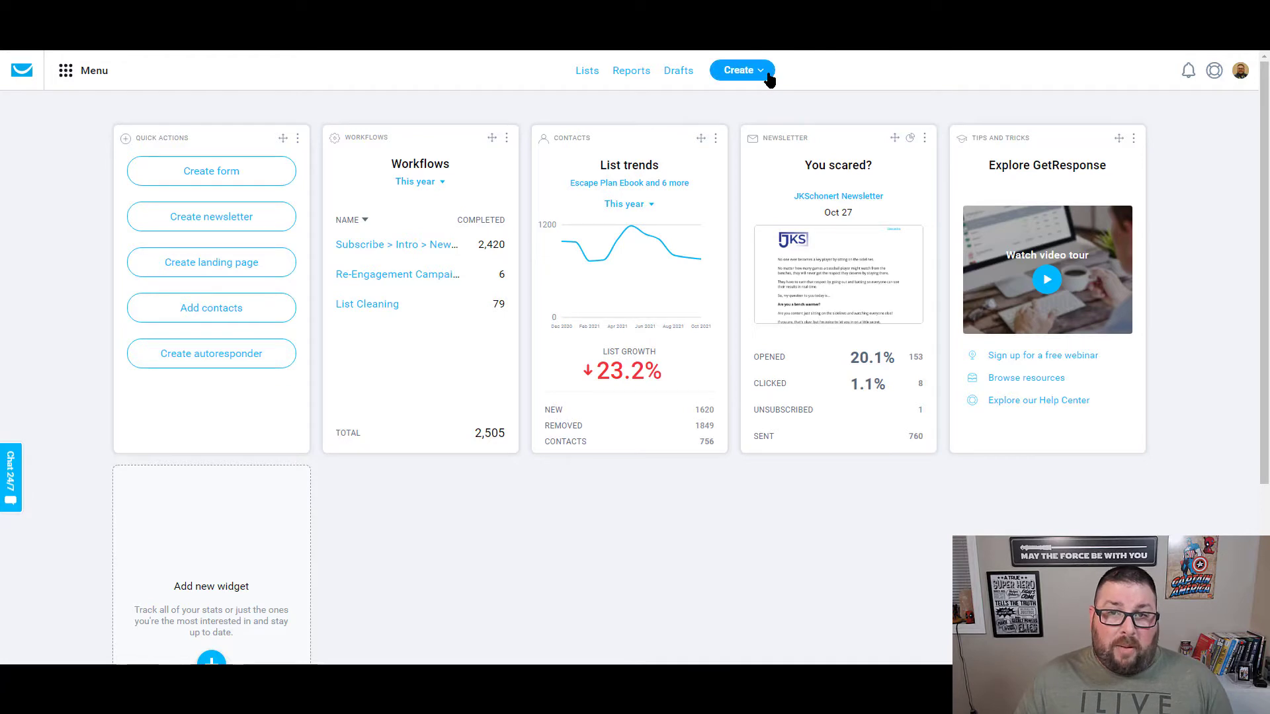
# - Open the page for managing autoresponders
pyautogui.click(768, 79)
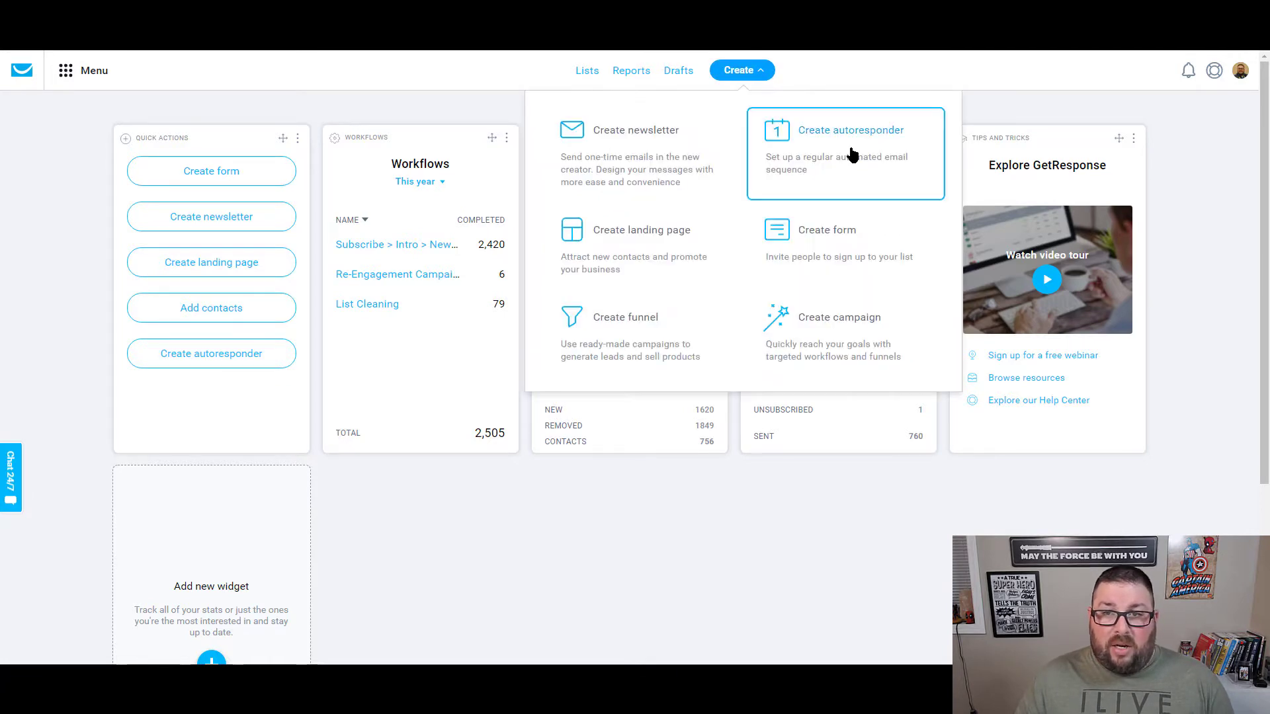
pyautogui.click(756, 77)
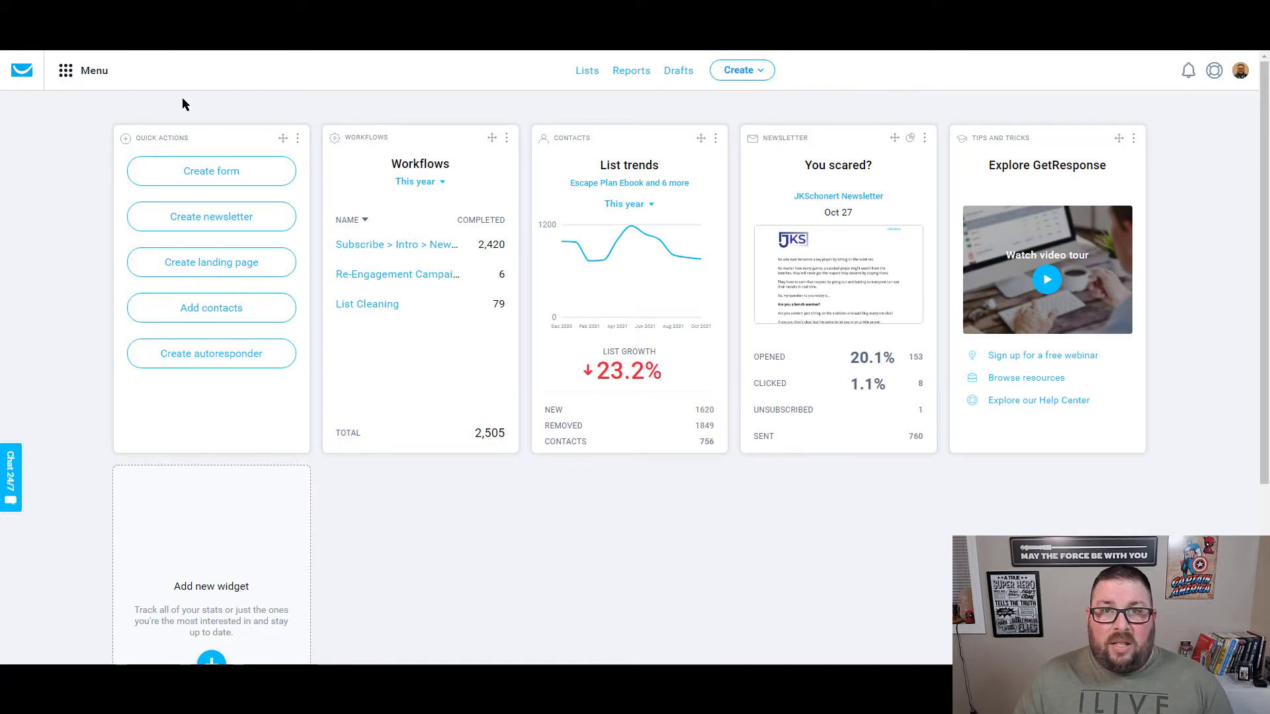
pyautogui.click(96, 79)
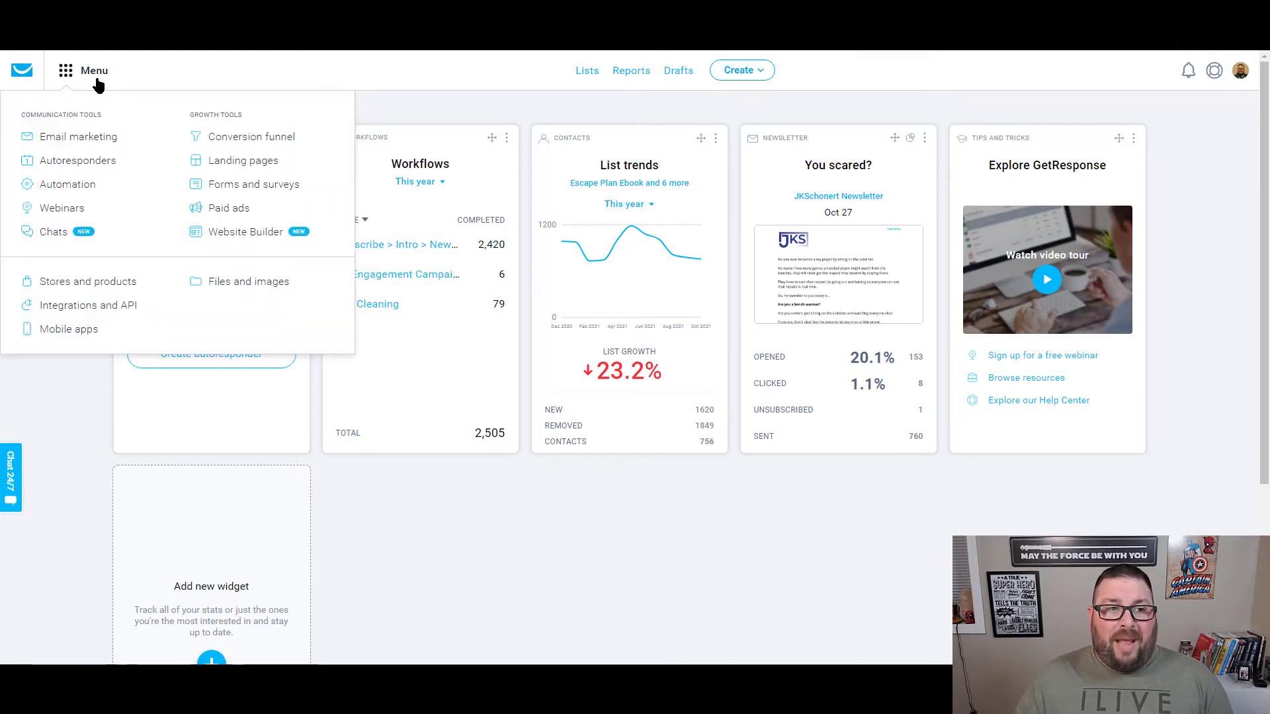
pyautogui.click(90, 166)
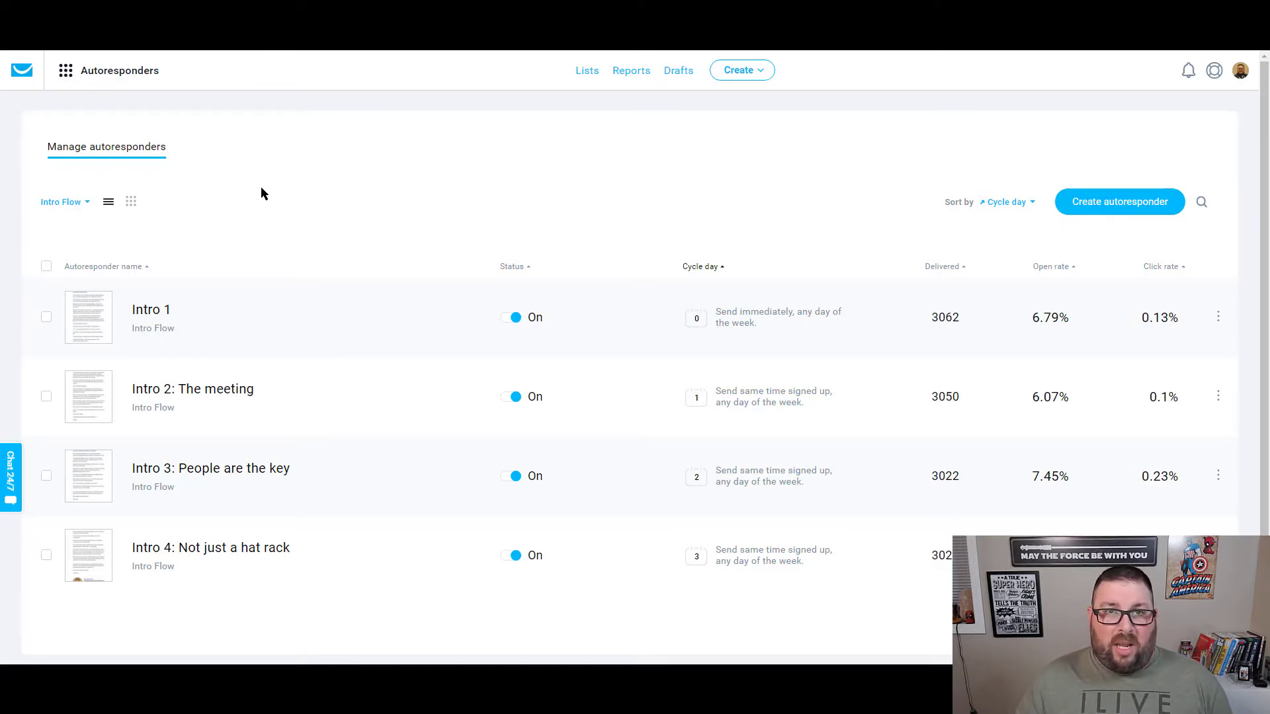
# - Show only the autoresponders of the Freedom Shortcut SF list and review their cycle days, open rates and click rates
pyautogui.click(84, 210)
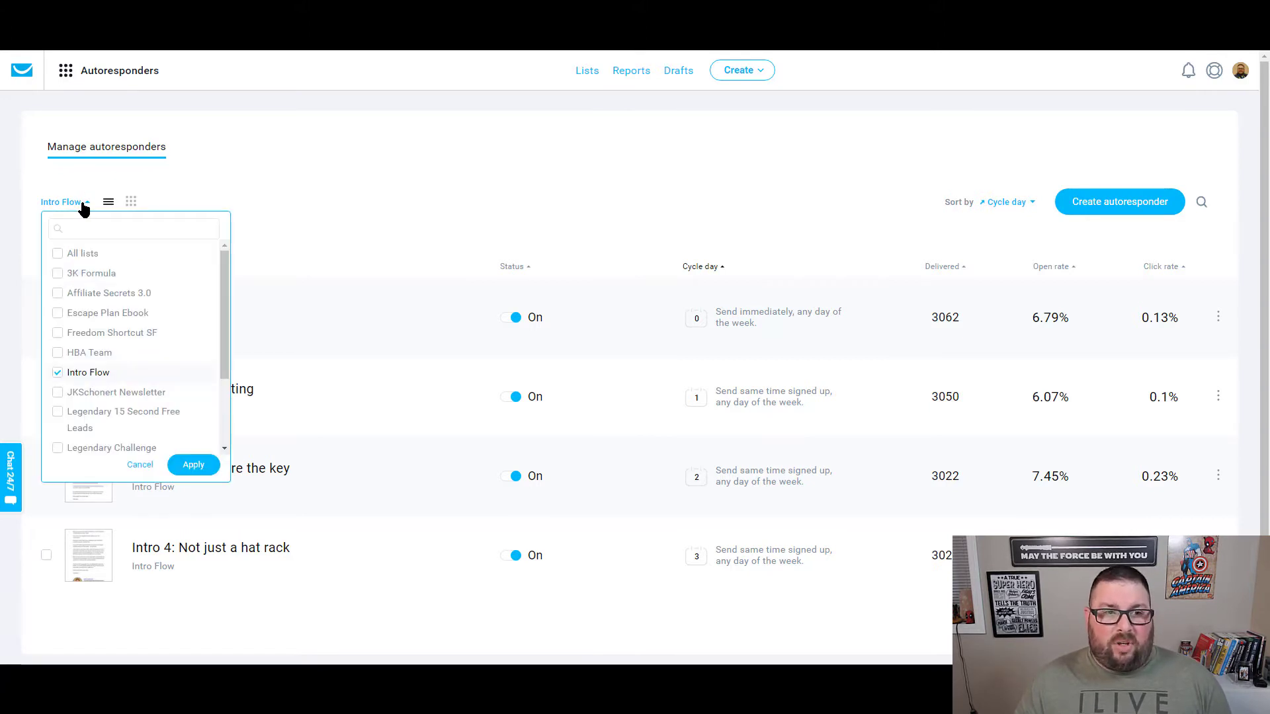
pyautogui.click(58, 374)
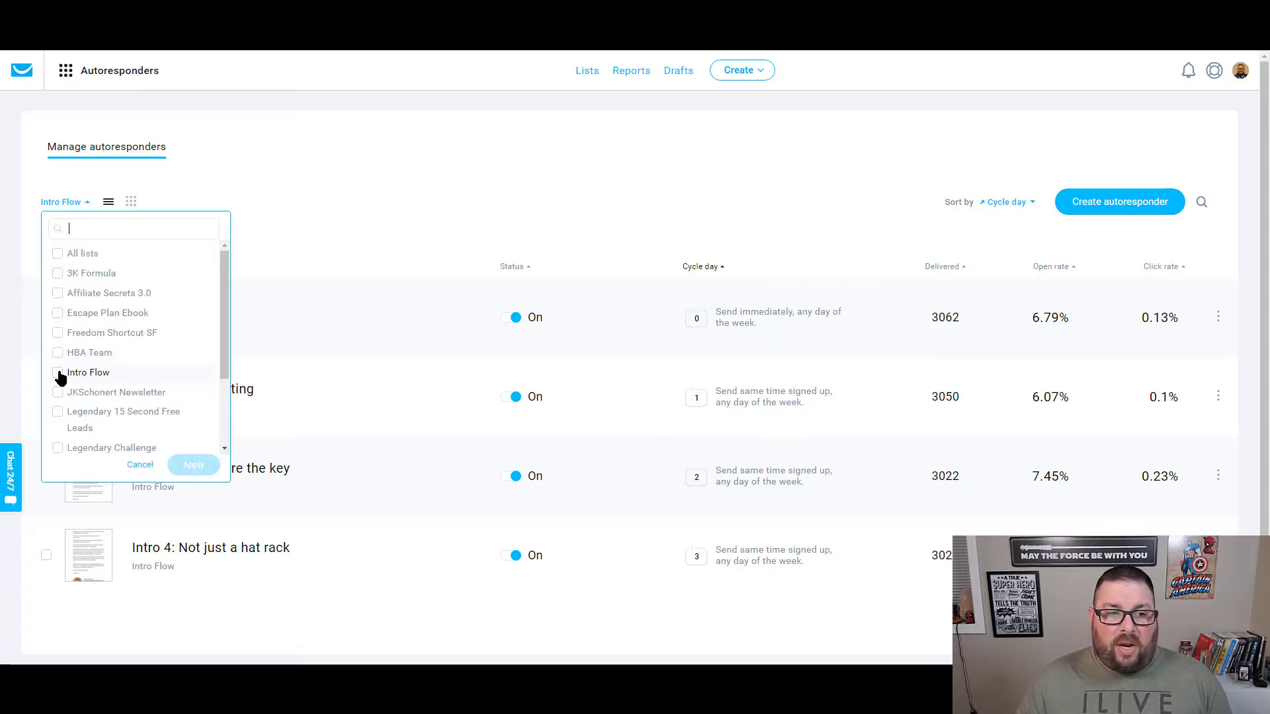
pyautogui.click(57, 335)
pyautogui.click(204, 465)
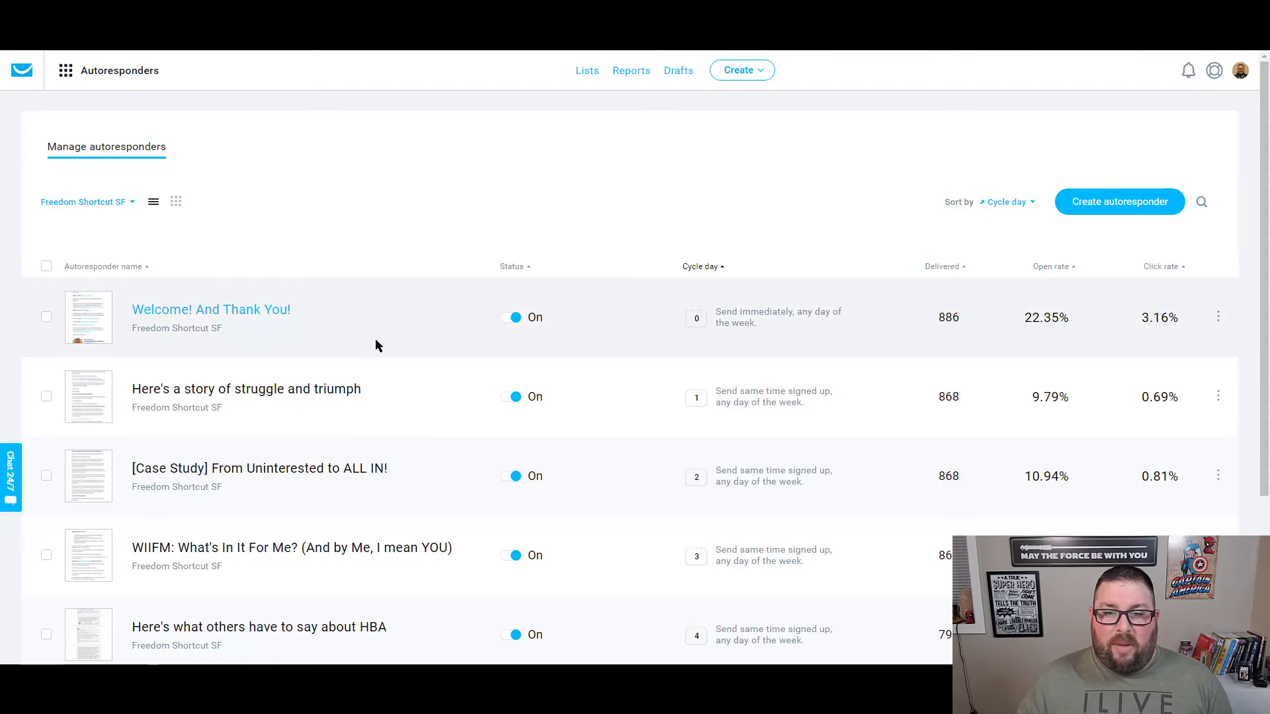
pyautogui.scroll(-3, 899, 376)
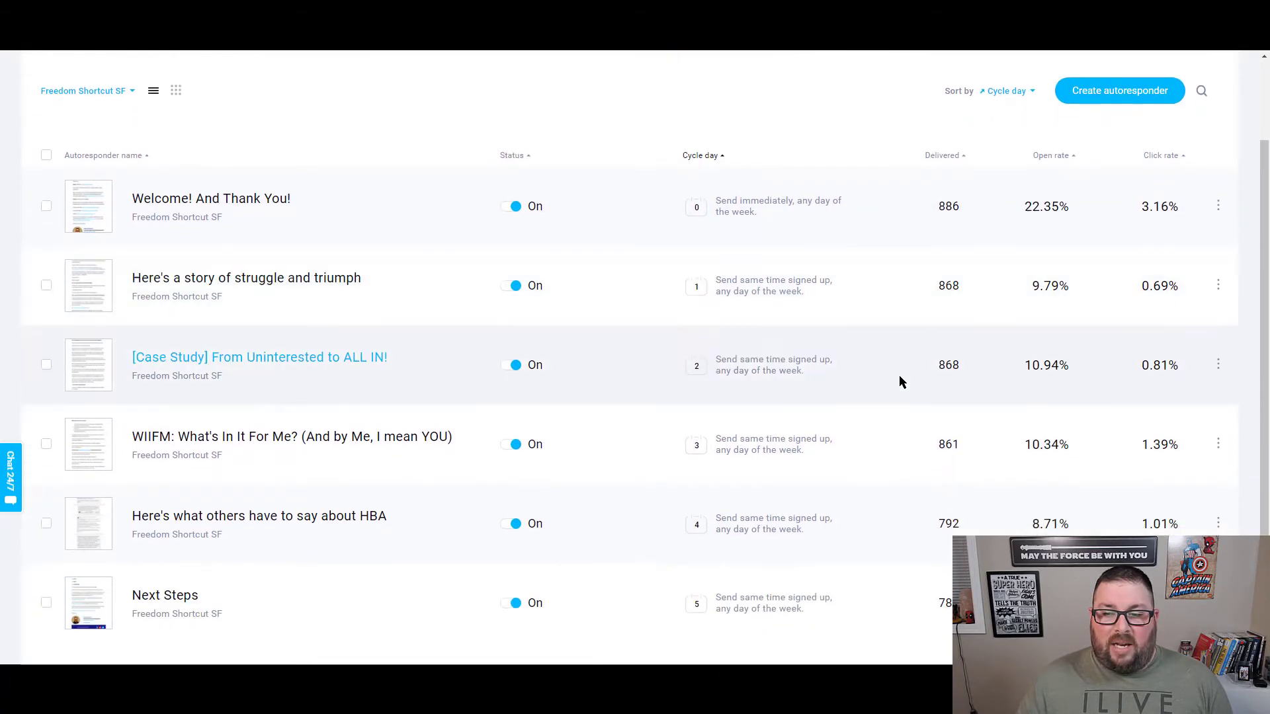
pyautogui.scroll(-1, 899, 382)
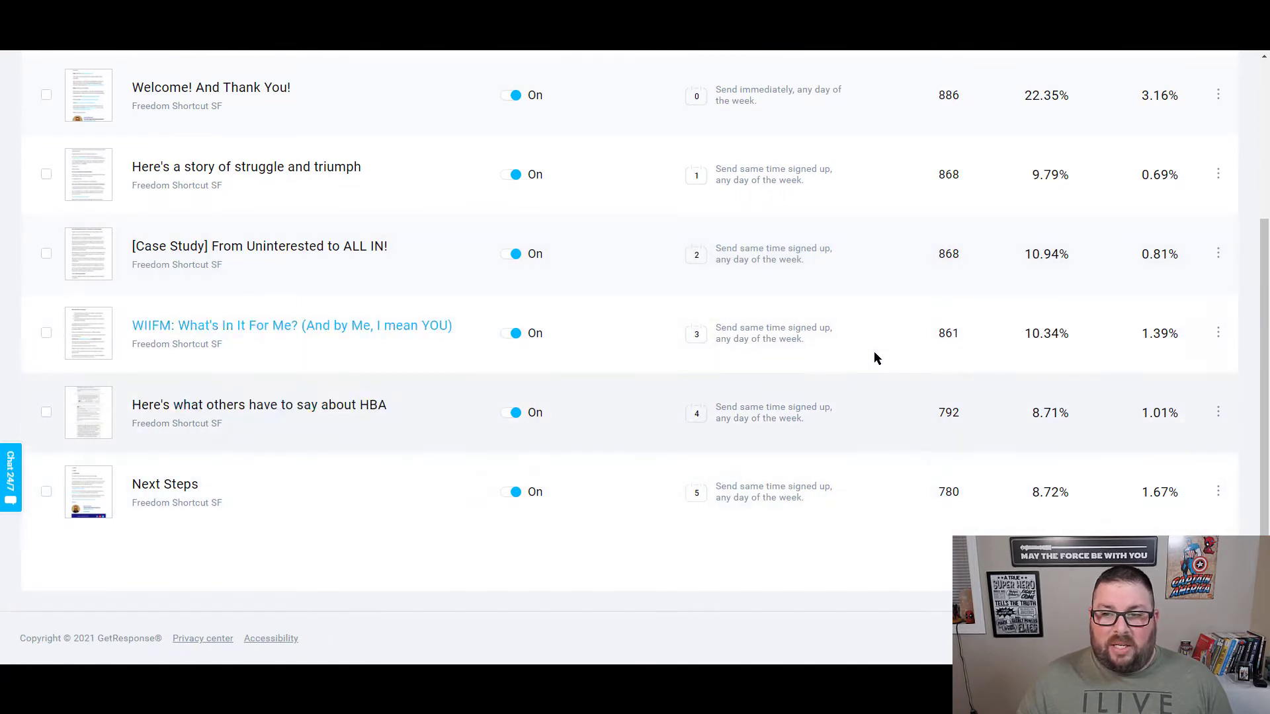
pyautogui.scroll(4, 486, 415)
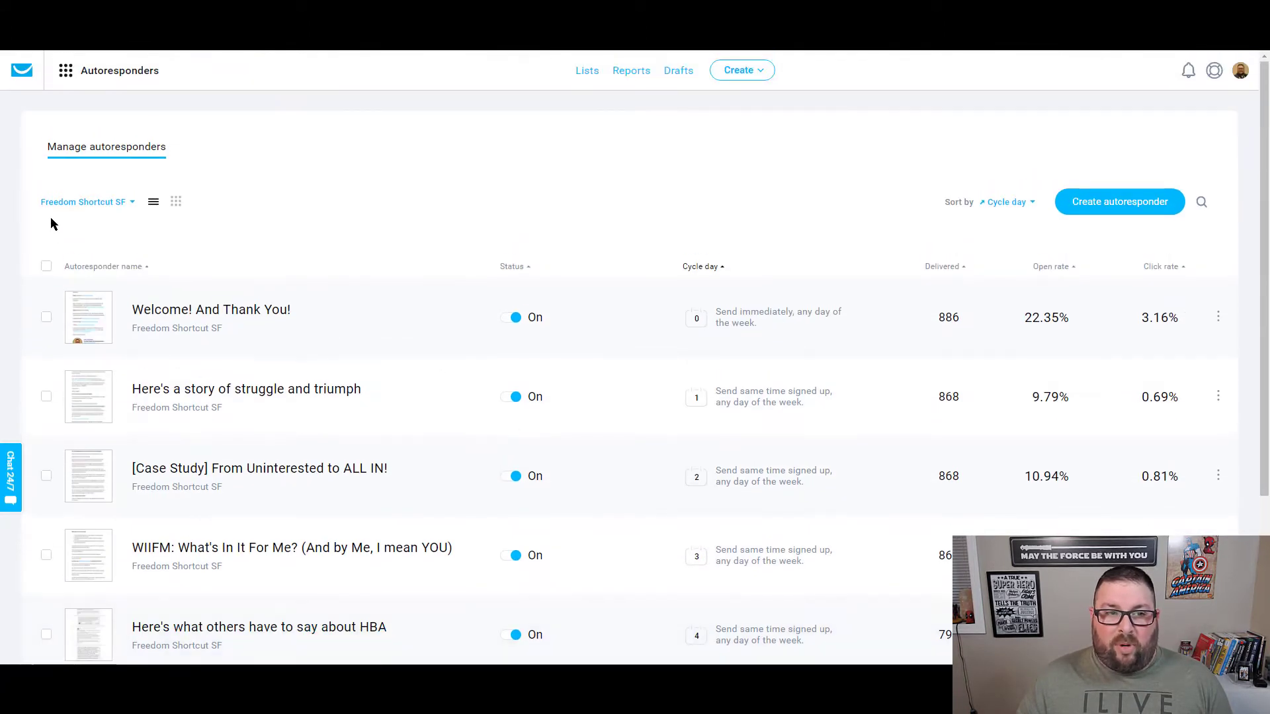
# - Filter the autoresponders to the Escape Plan Ebook list only and review the email sequence with its delivery statistics
pyautogui.click(105, 204)
pyautogui.click(57, 332)
pyautogui.click(57, 313)
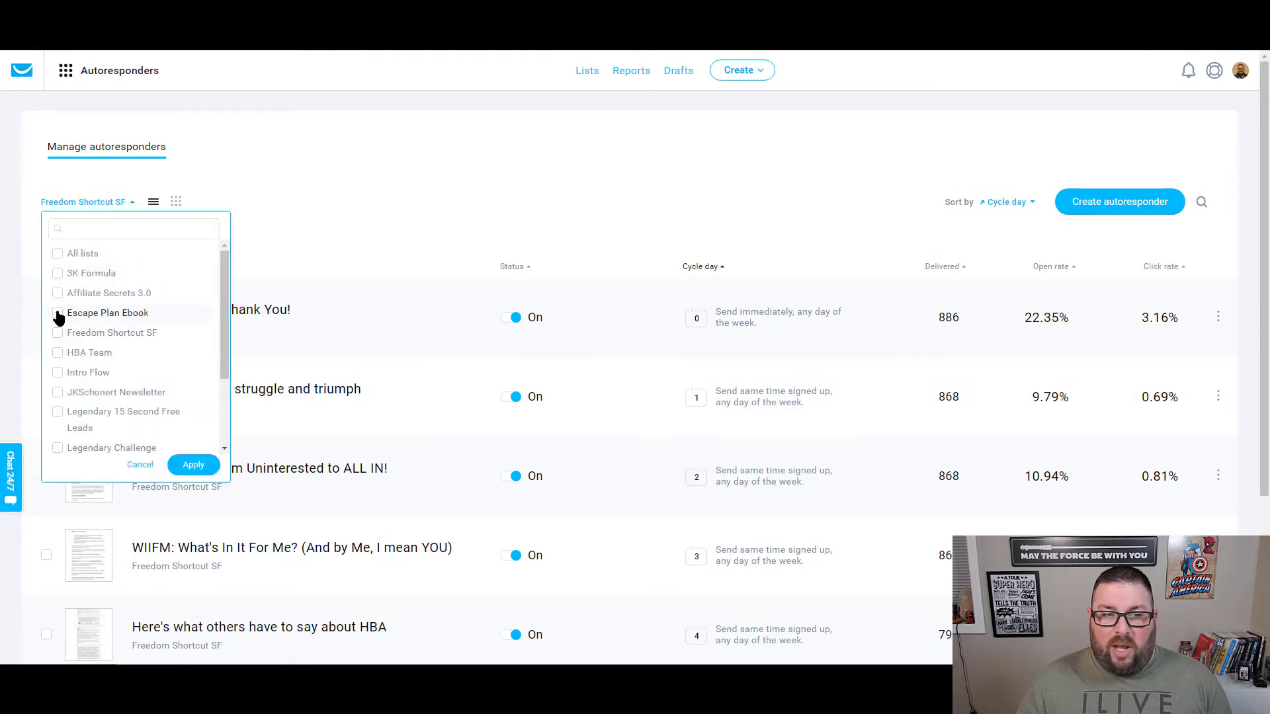
pyautogui.click(193, 465)
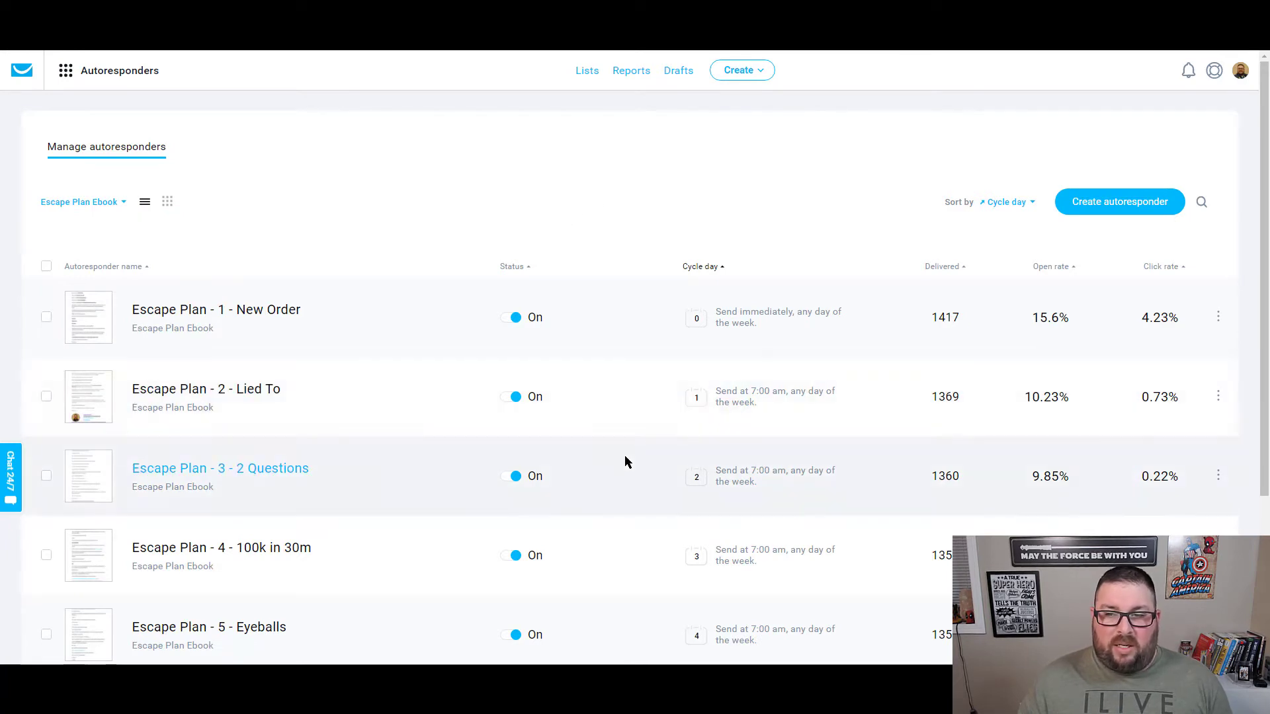
pyautogui.scroll(-1, 972, 398)
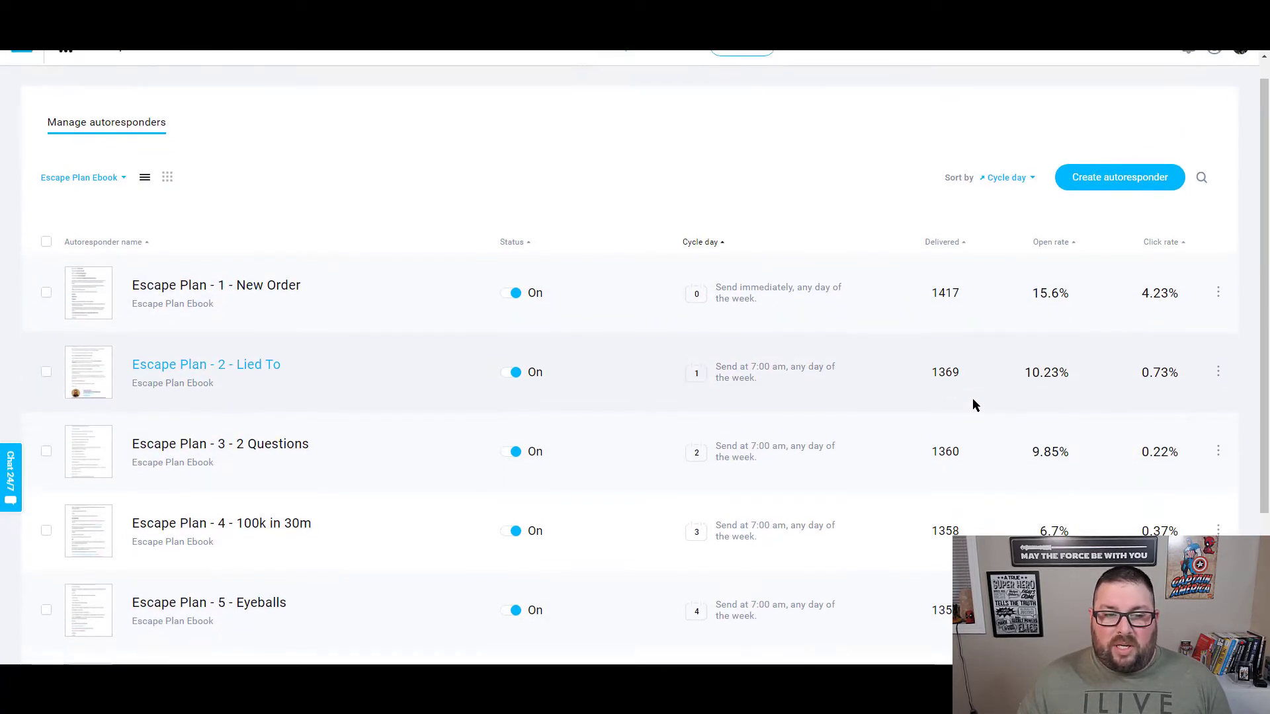
pyautogui.scroll(-3, 474, 410)
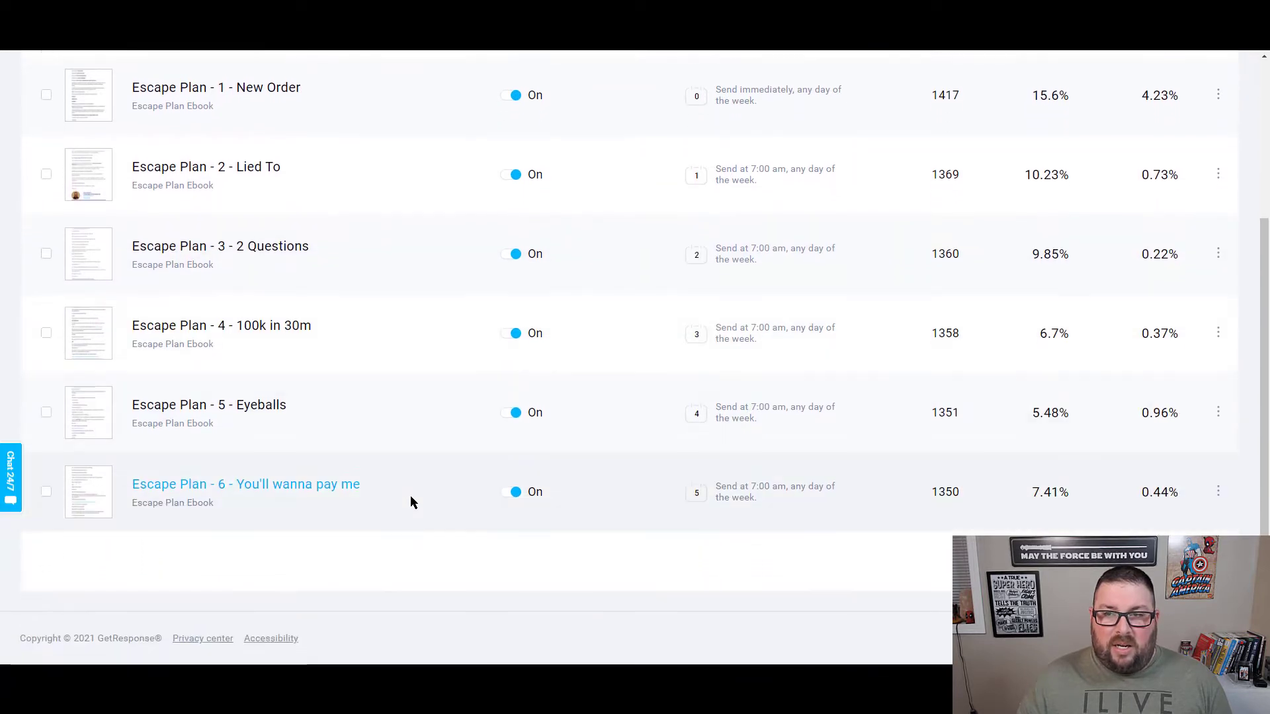
pyautogui.scroll(4, 410, 501)
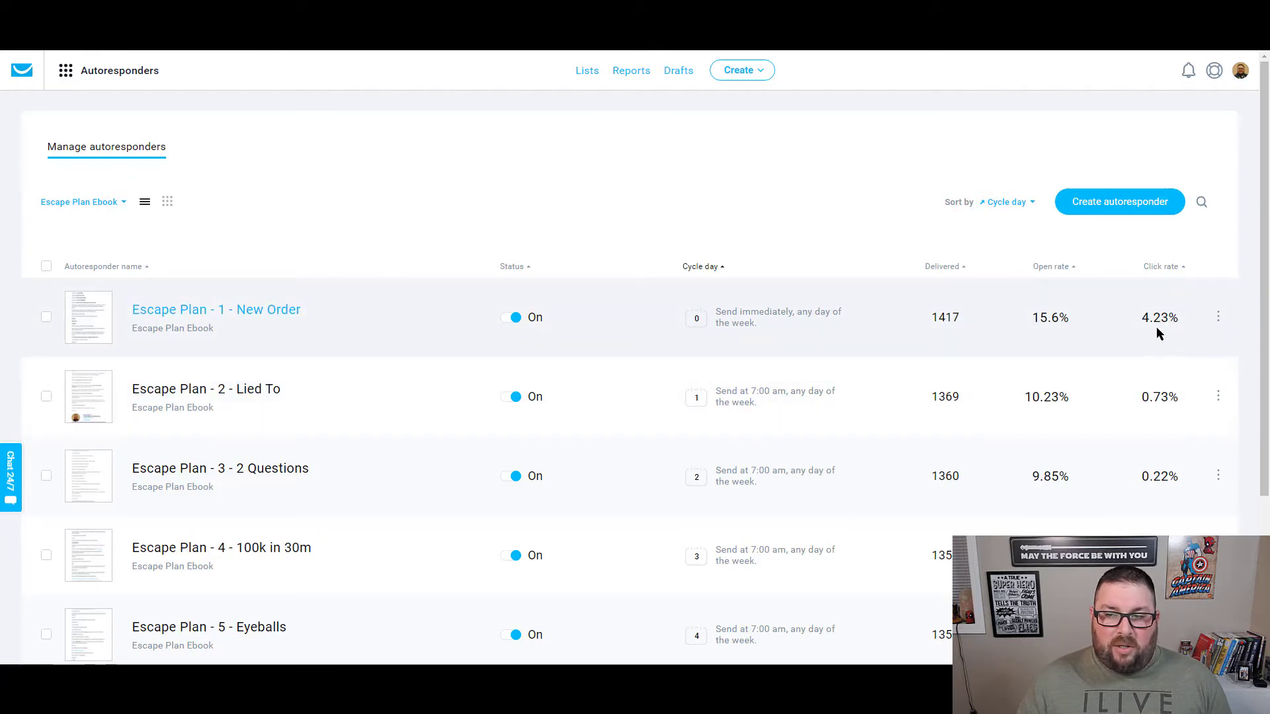
pyautogui.scroll(-3, 893, 405)
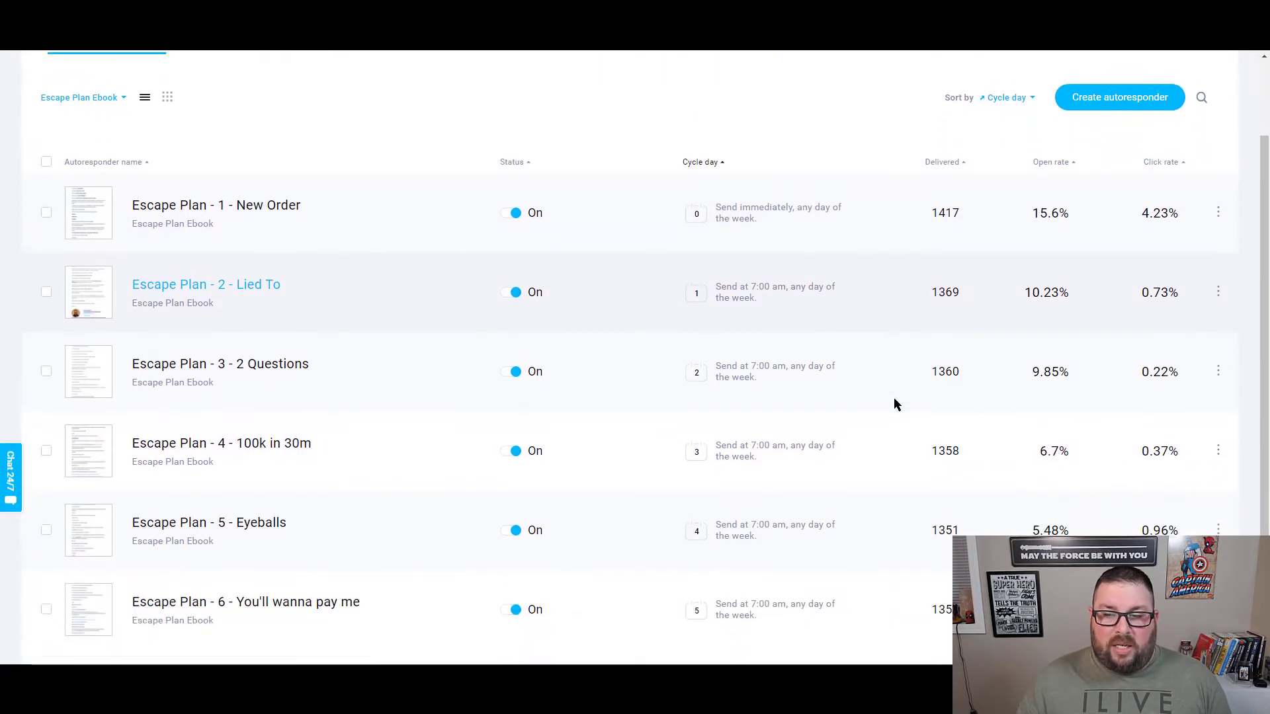
pyautogui.scroll(3, 389, 487)
# - Switch the autoresponder list filter from Escape Plan Ebook to Video Recording List
pyautogui.click(110, 202)
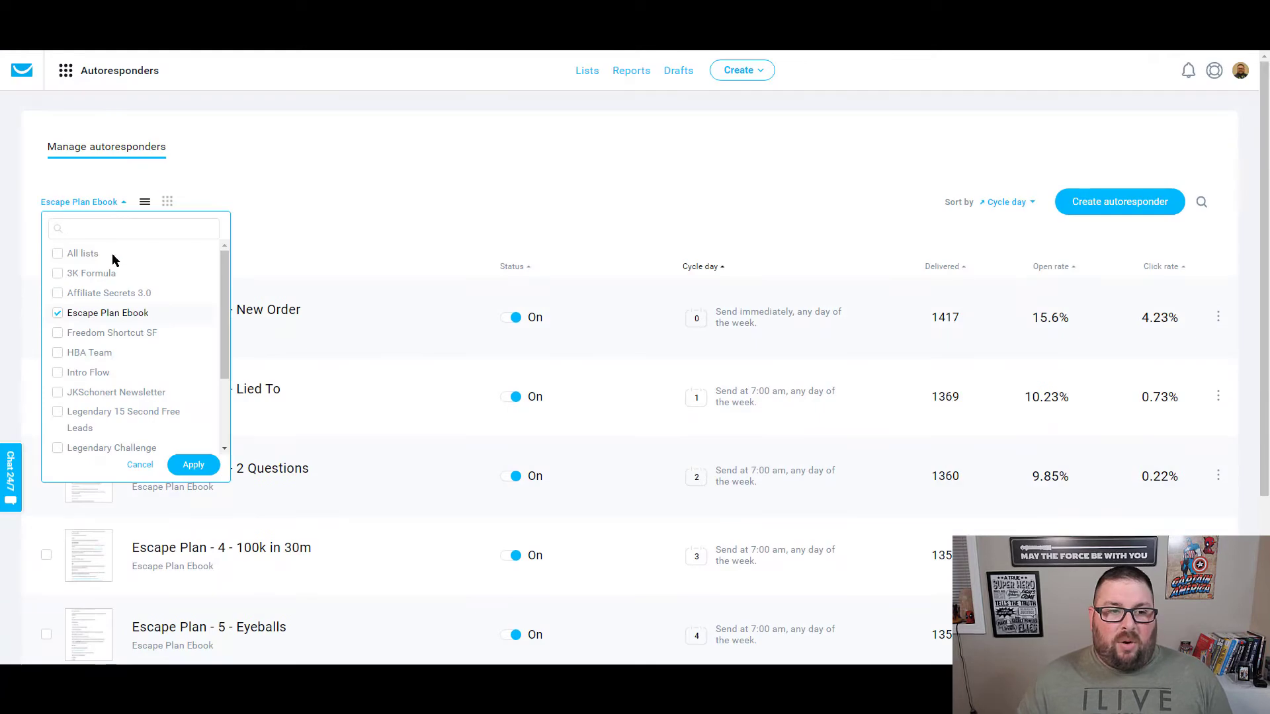
pyautogui.click(57, 313)
pyautogui.scroll(-5, 93, 363)
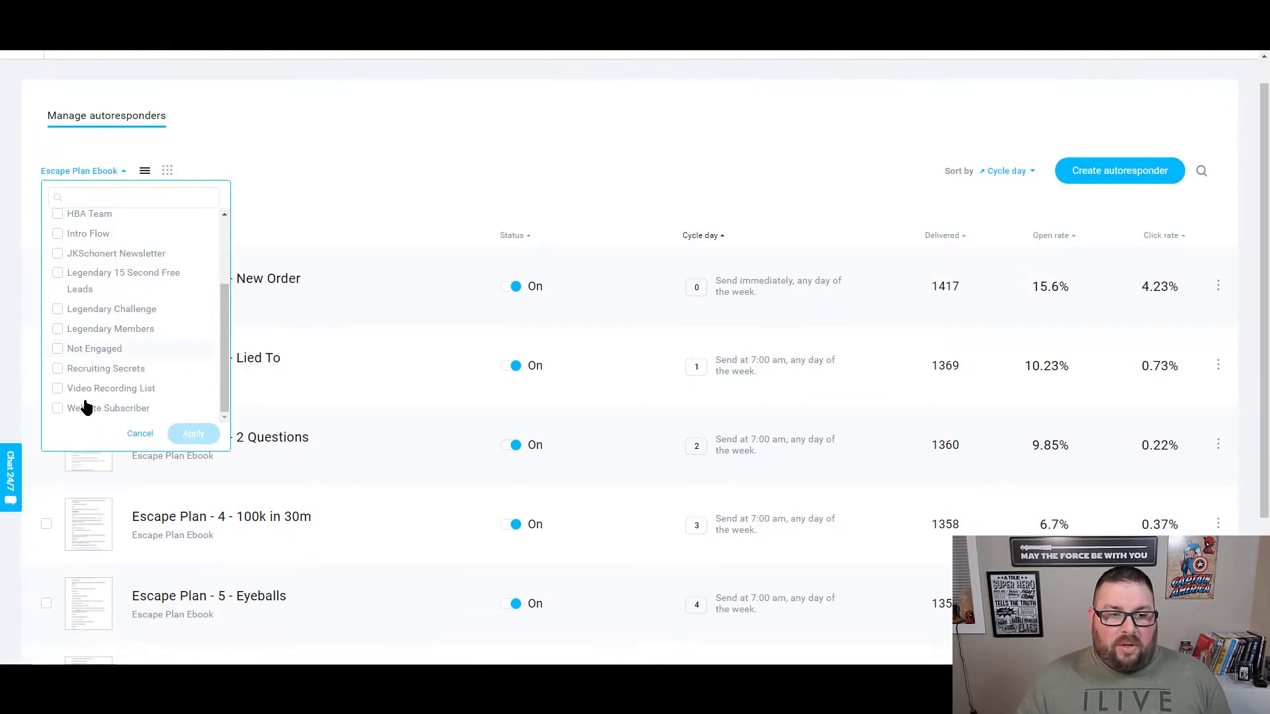
pyautogui.scroll(5, 115, 357)
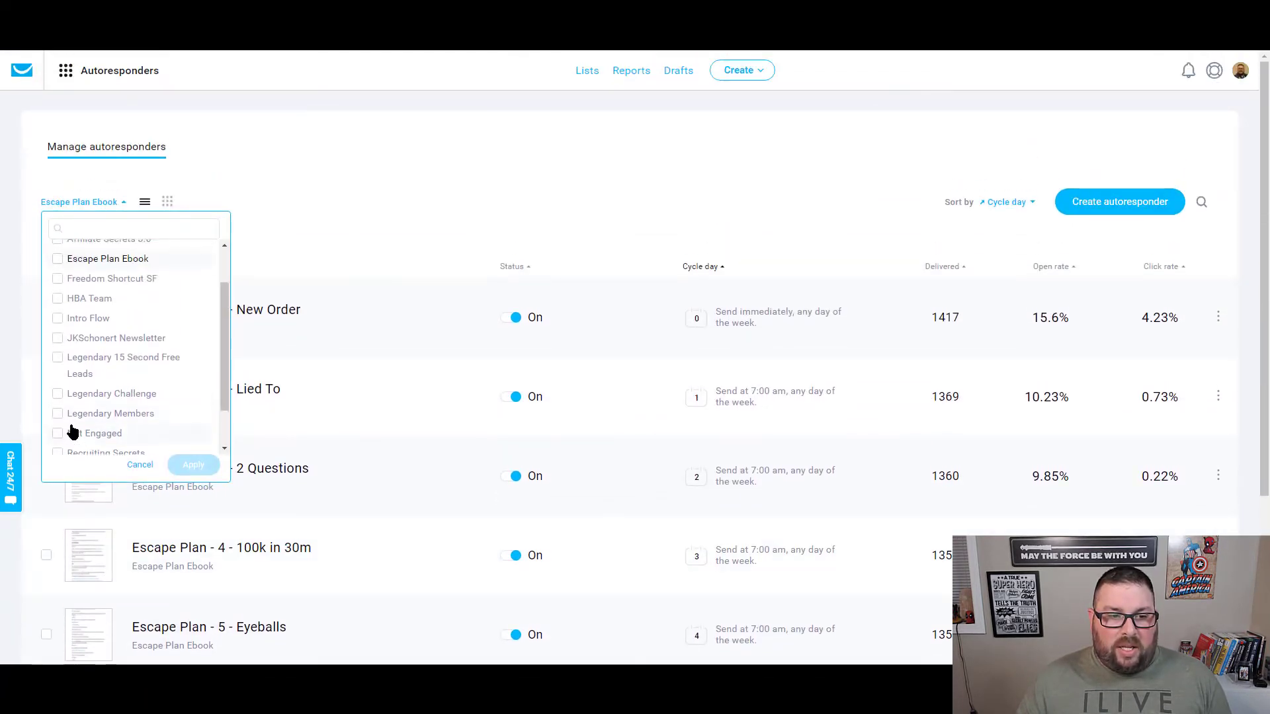
pyautogui.scroll(-2, 76, 433)
pyautogui.click(57, 419)
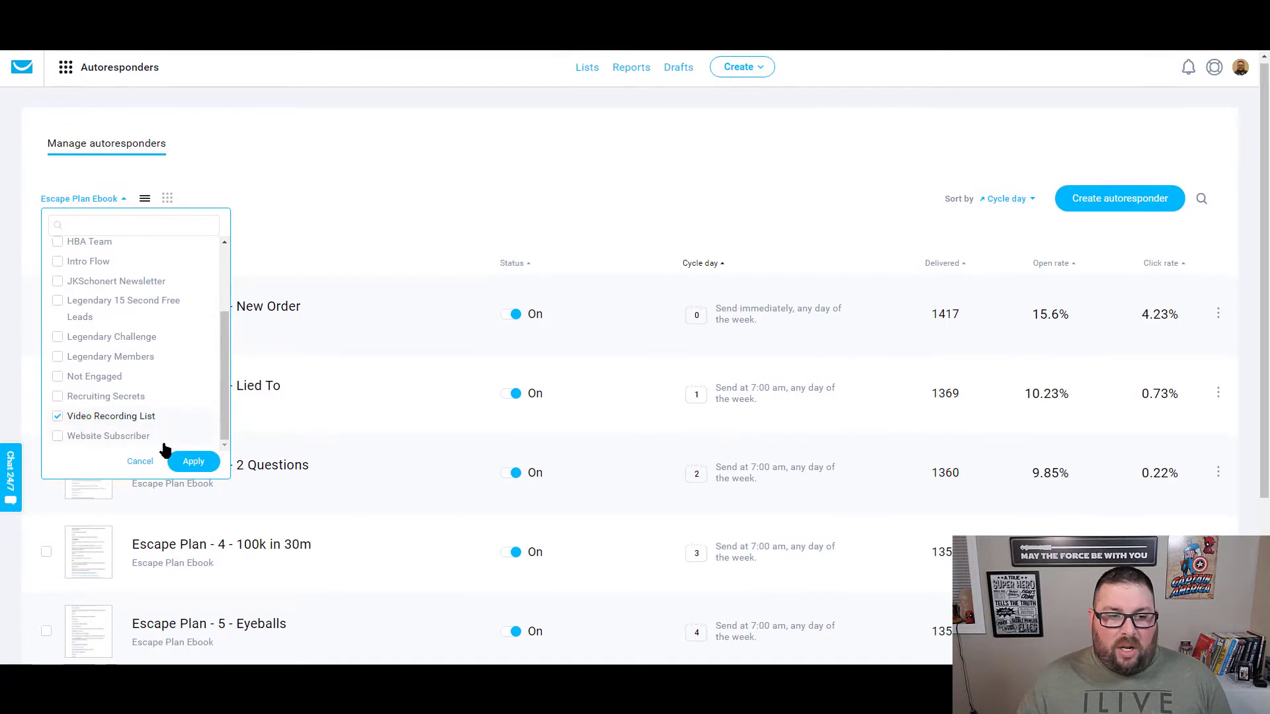
pyautogui.click(193, 464)
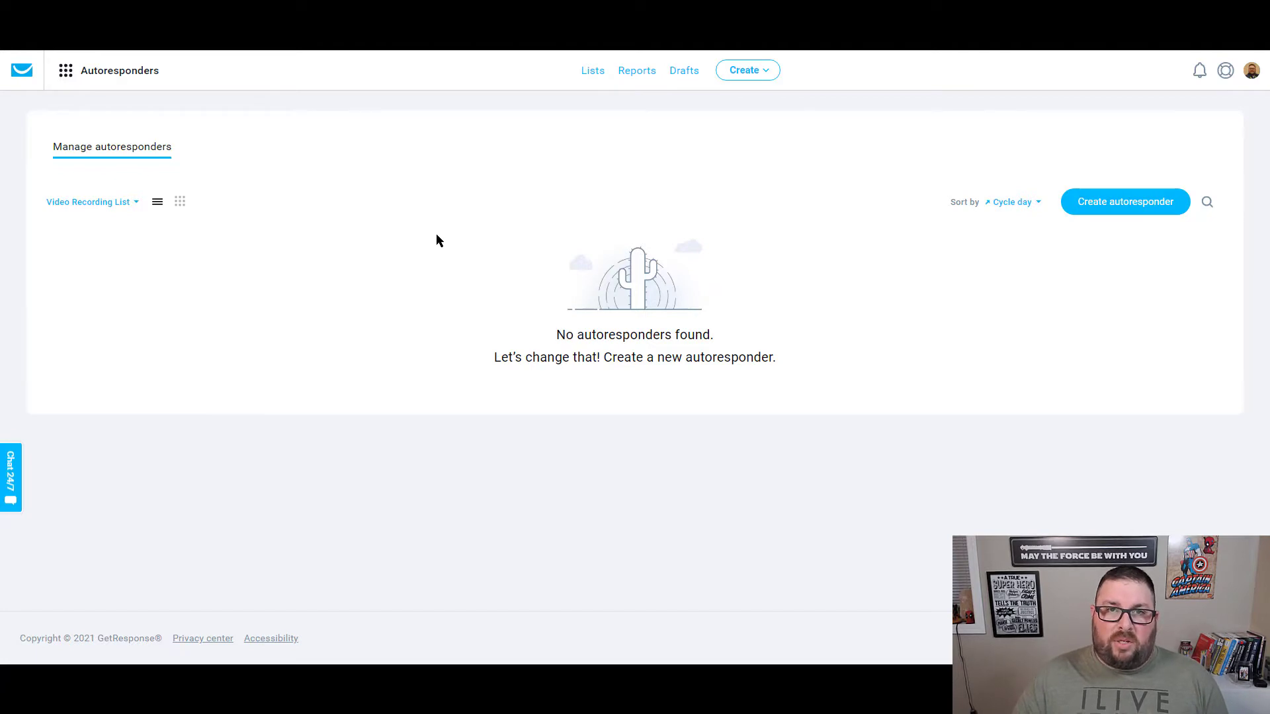
# - Create a new autoresponder named "Email 1 - Welcome" and link it to the Video Recording List
pyautogui.click(1118, 208)
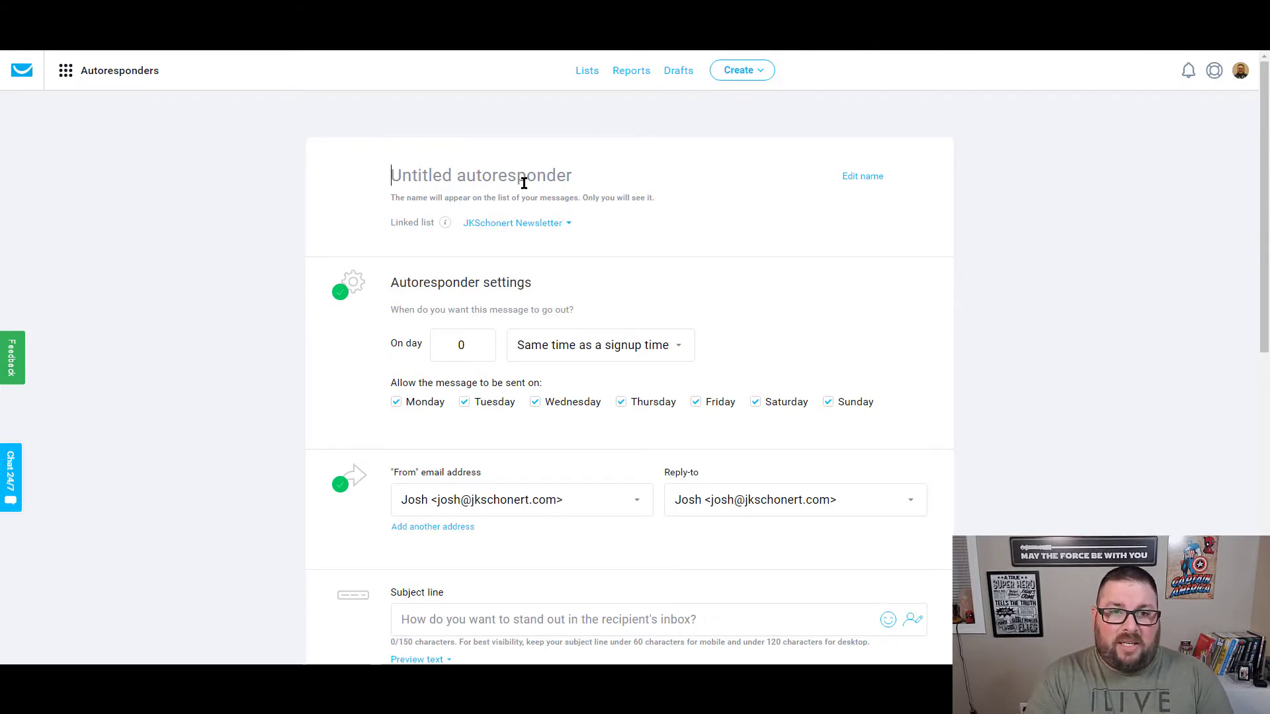
pyautogui.write('Email 1 - Welcome')
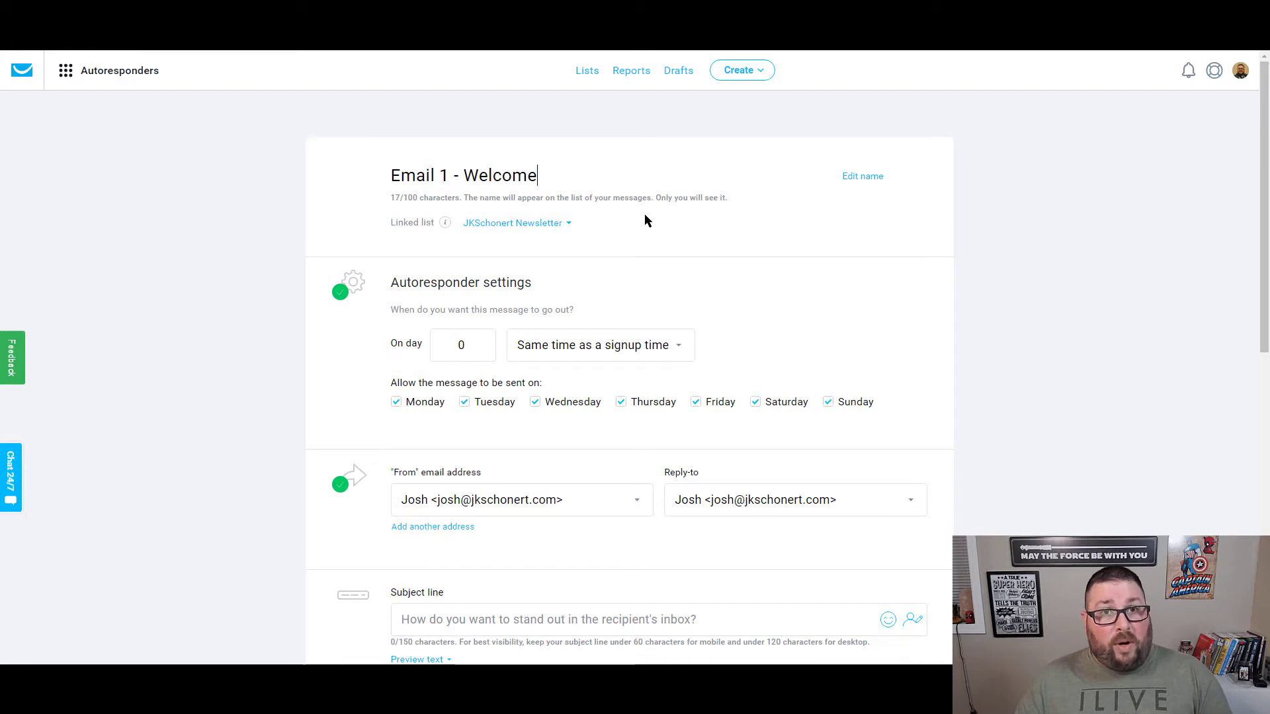
pyautogui.click(553, 225)
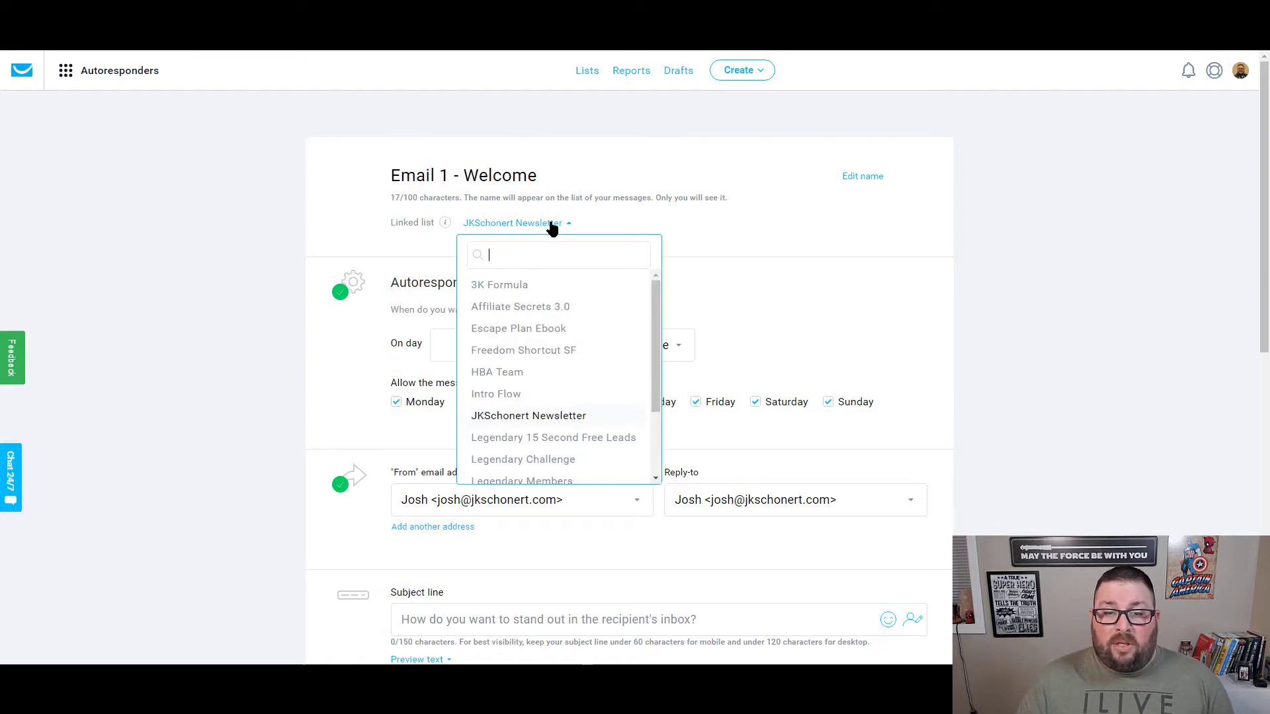
pyautogui.scroll(-4, 547, 360)
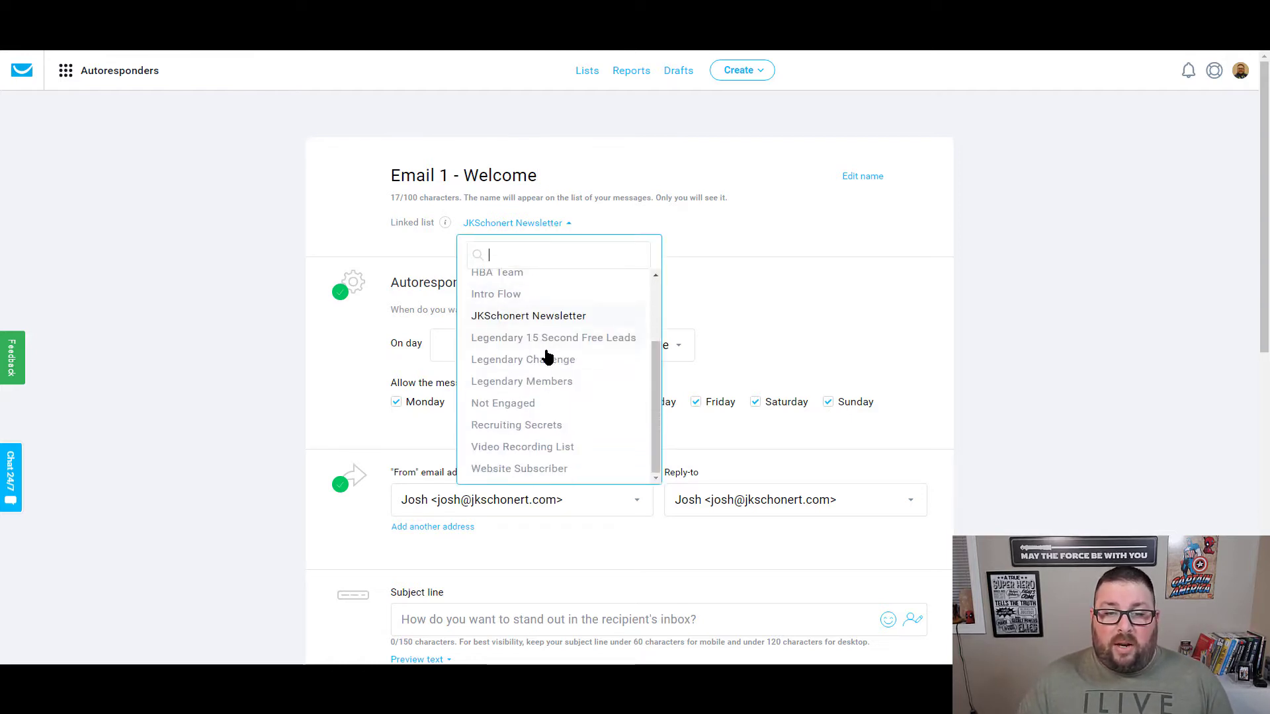
pyautogui.click(516, 438)
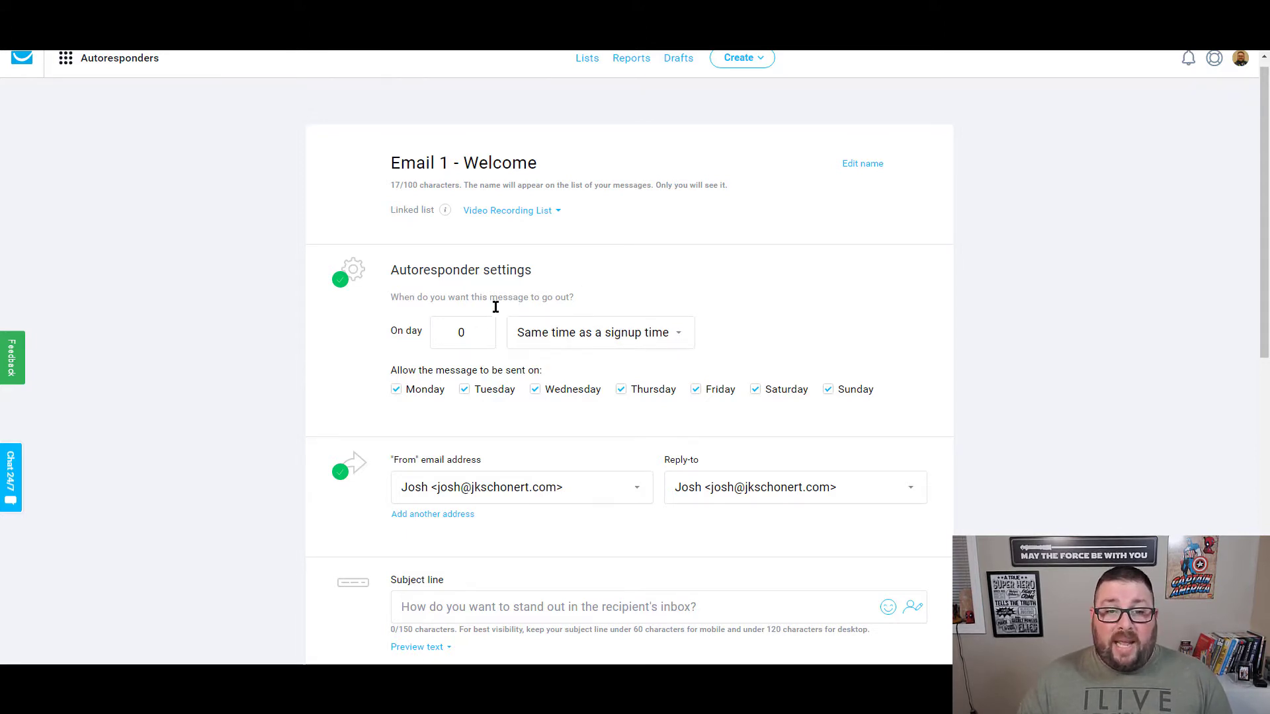
# - Set the message to go out on day 0, trying the "With a delay of" timing before choosing "Exactly at"
pyautogui.click(482, 330)
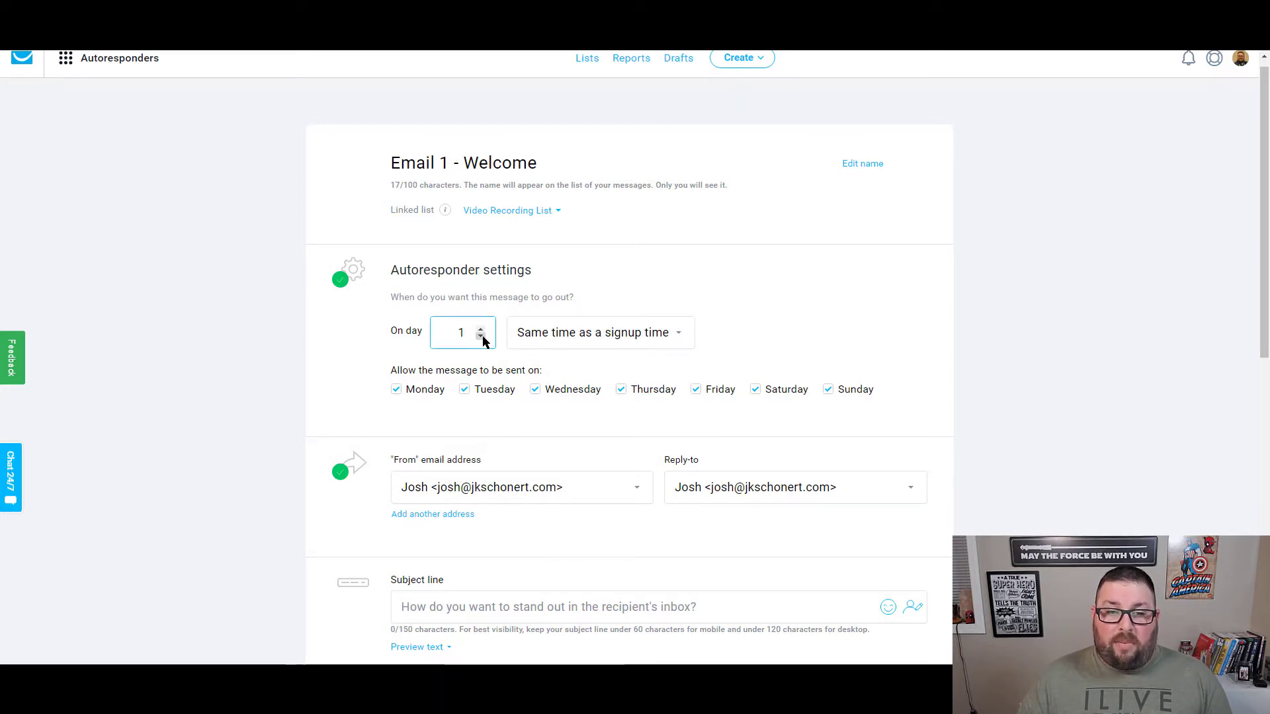
pyautogui.doubleClick(450, 340)
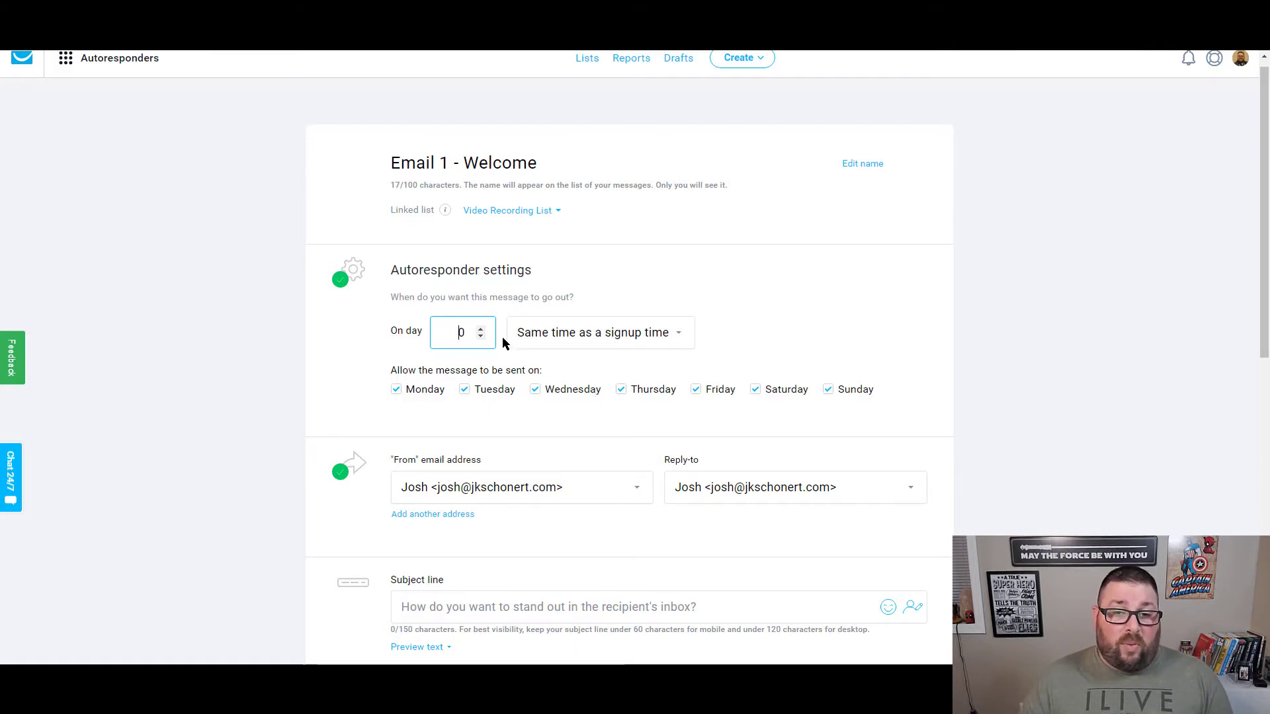
pyautogui.click(618, 341)
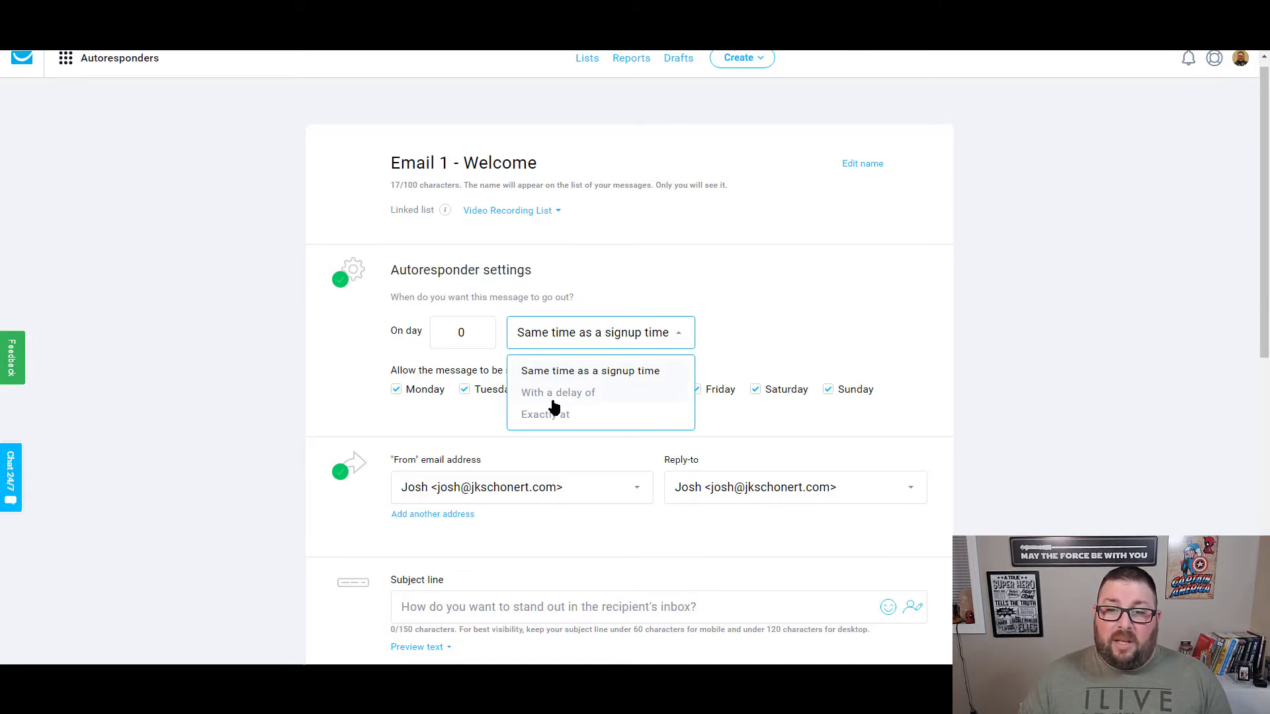
pyautogui.click(575, 392)
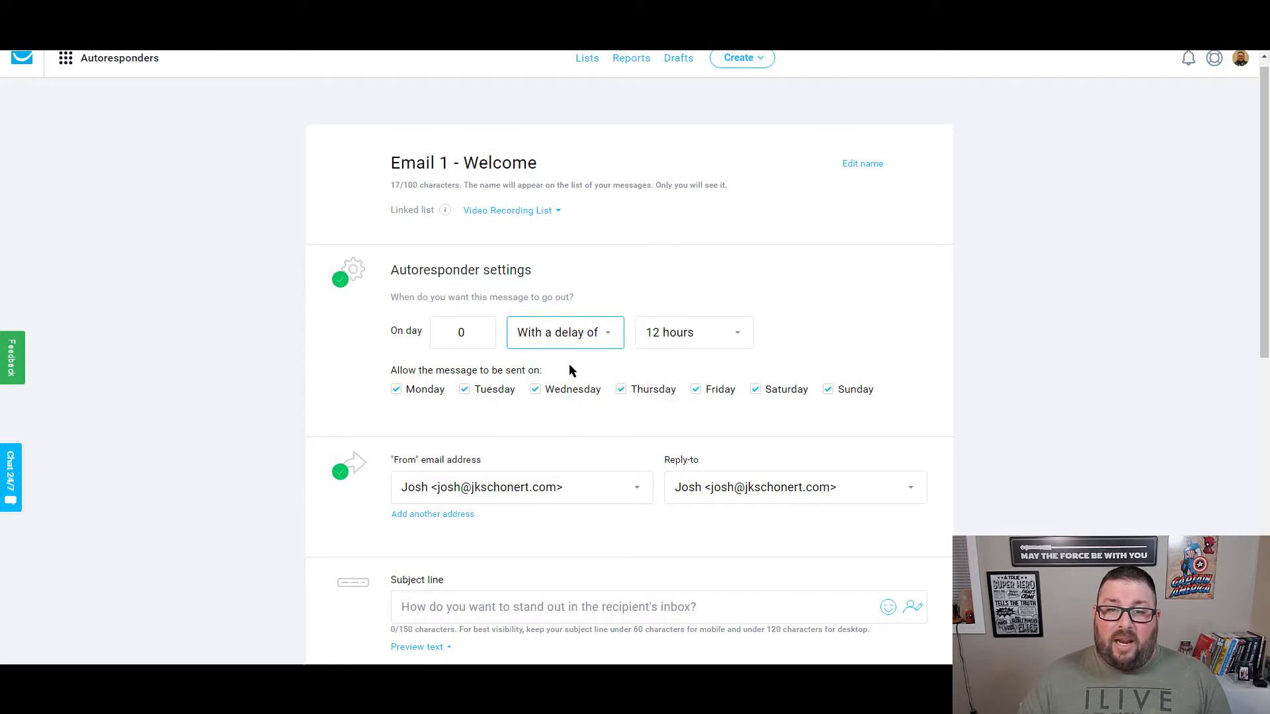
pyautogui.click(600, 341)
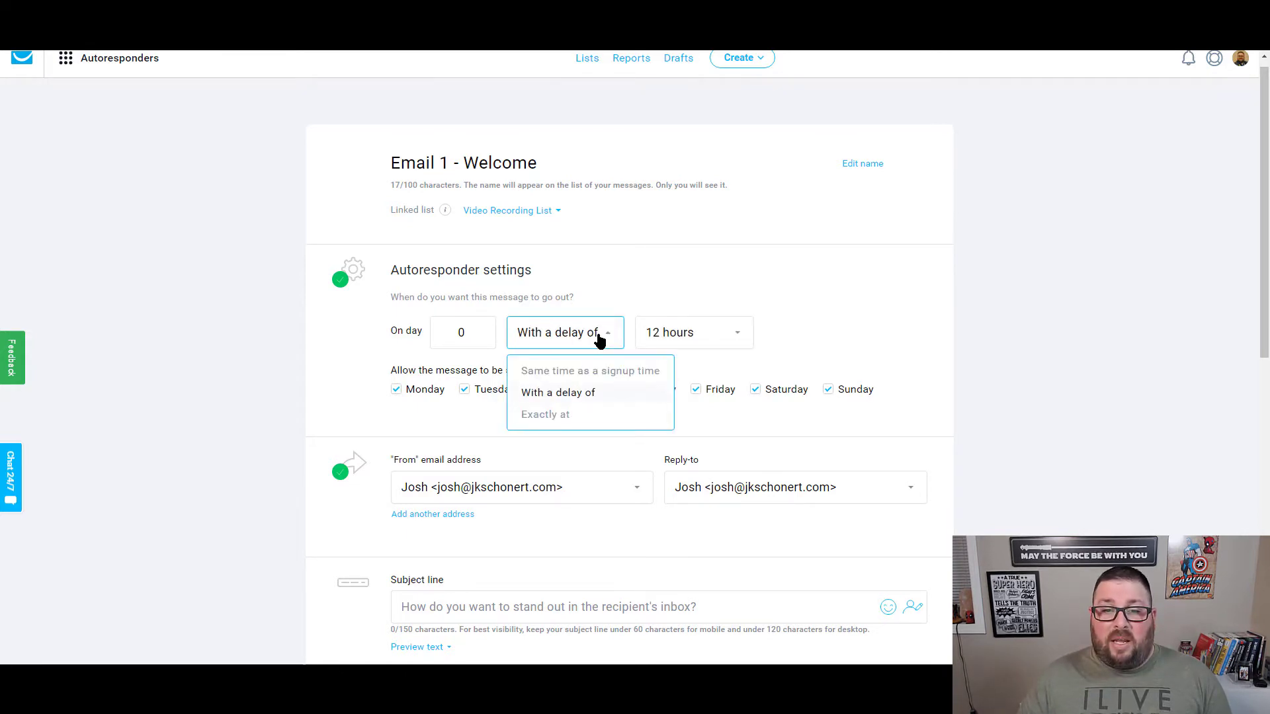
pyautogui.click(562, 415)
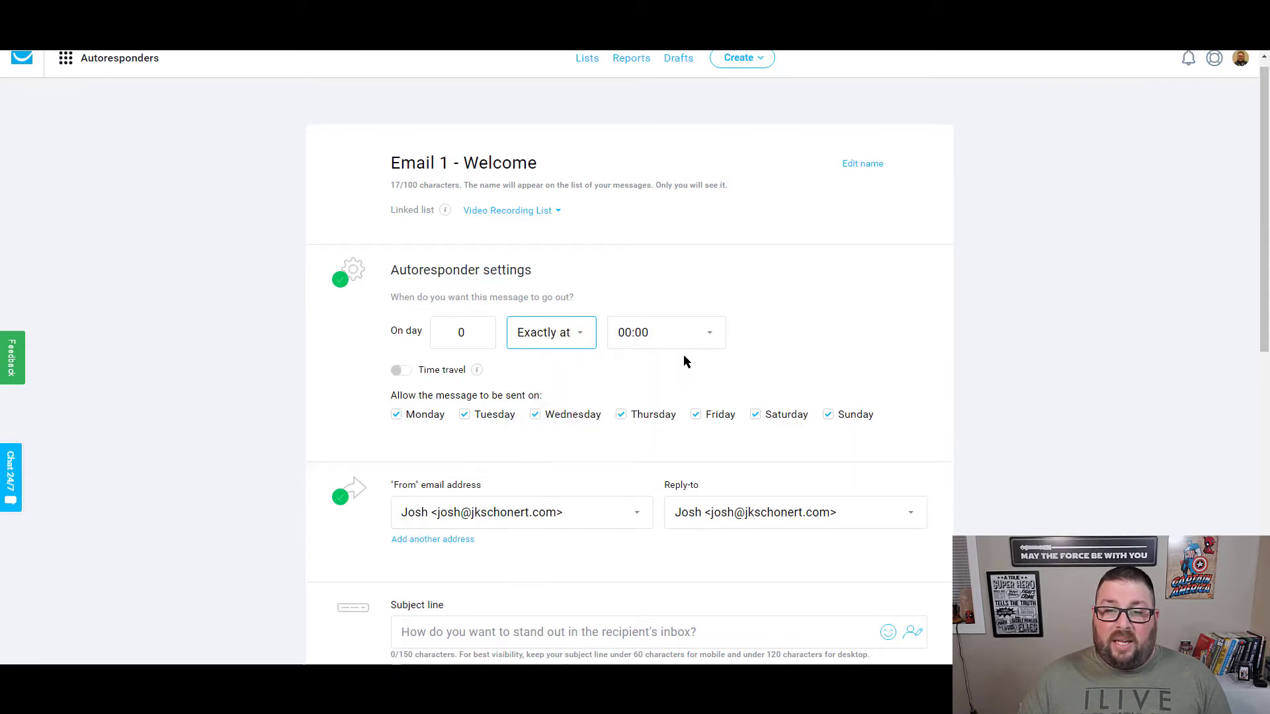
# - Examine the available exact send times and the Time travel information without changing the send time
pyautogui.click(696, 339)
pyautogui.moveTo(720, 411); pyautogui.dragTo(720, 370)
pyautogui.click(782, 348)
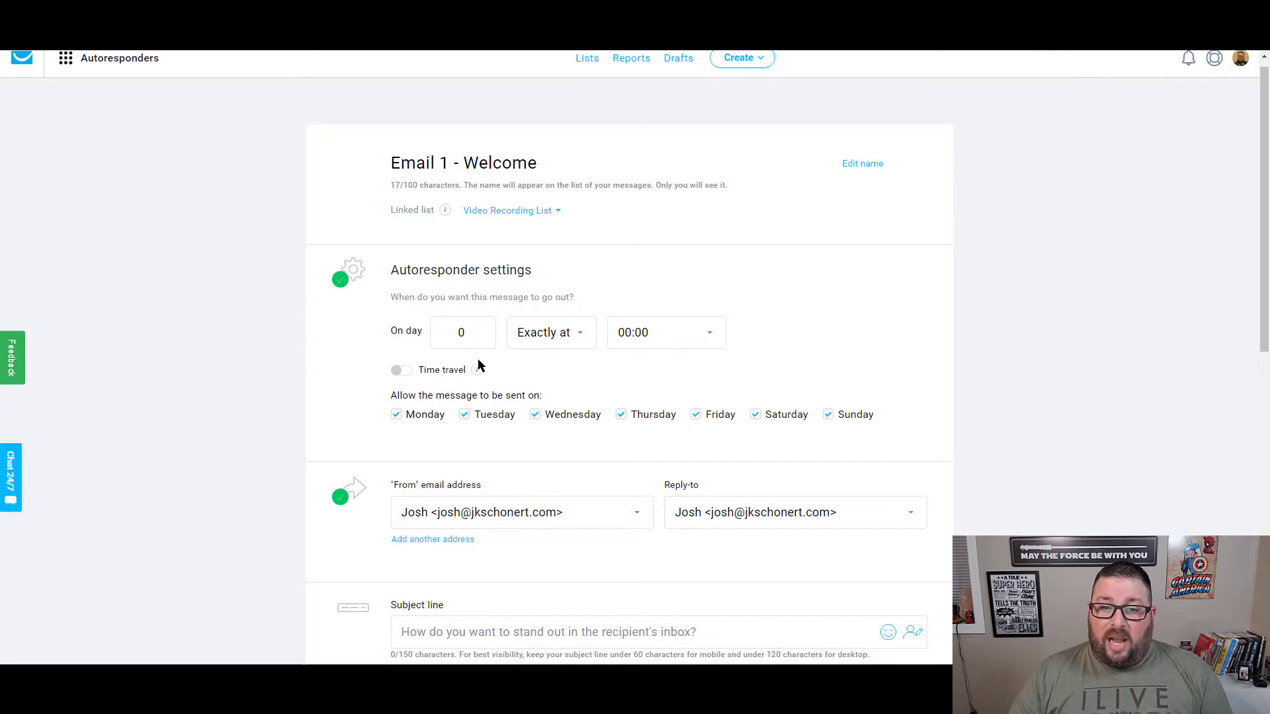
pyautogui.moveTo(477, 370)
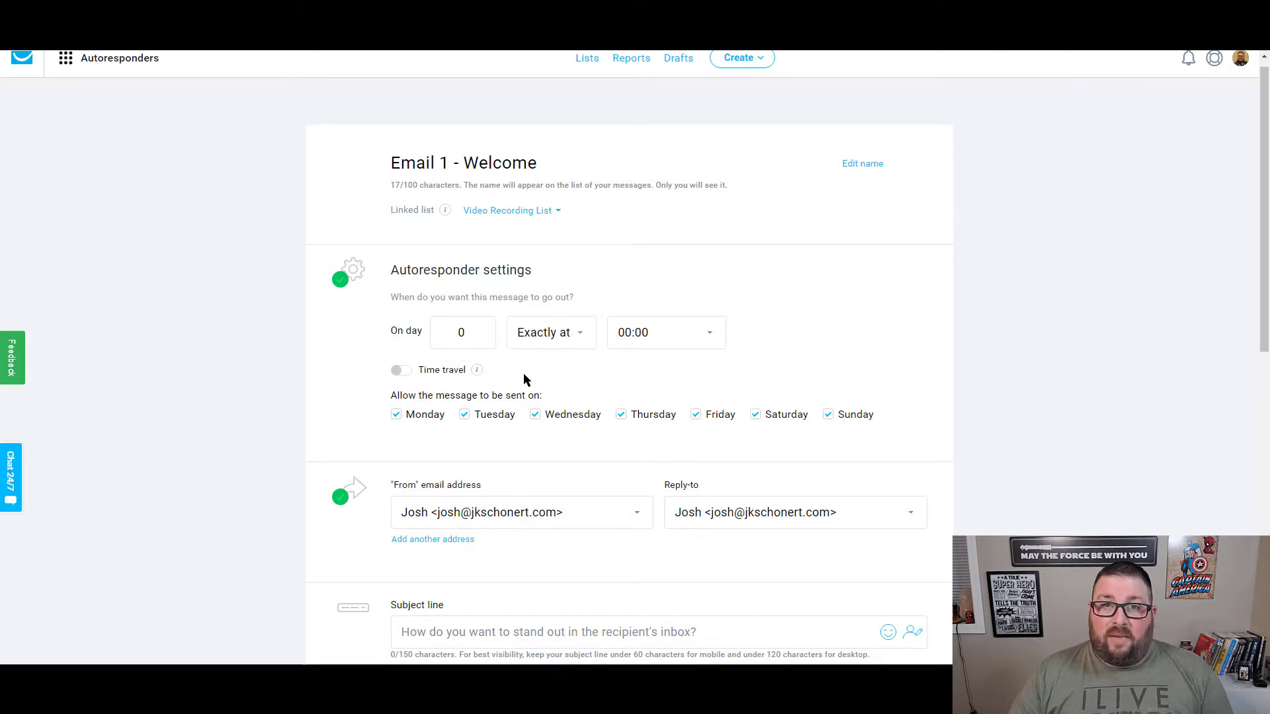
pyautogui.click(662, 341)
pyautogui.click(759, 342)
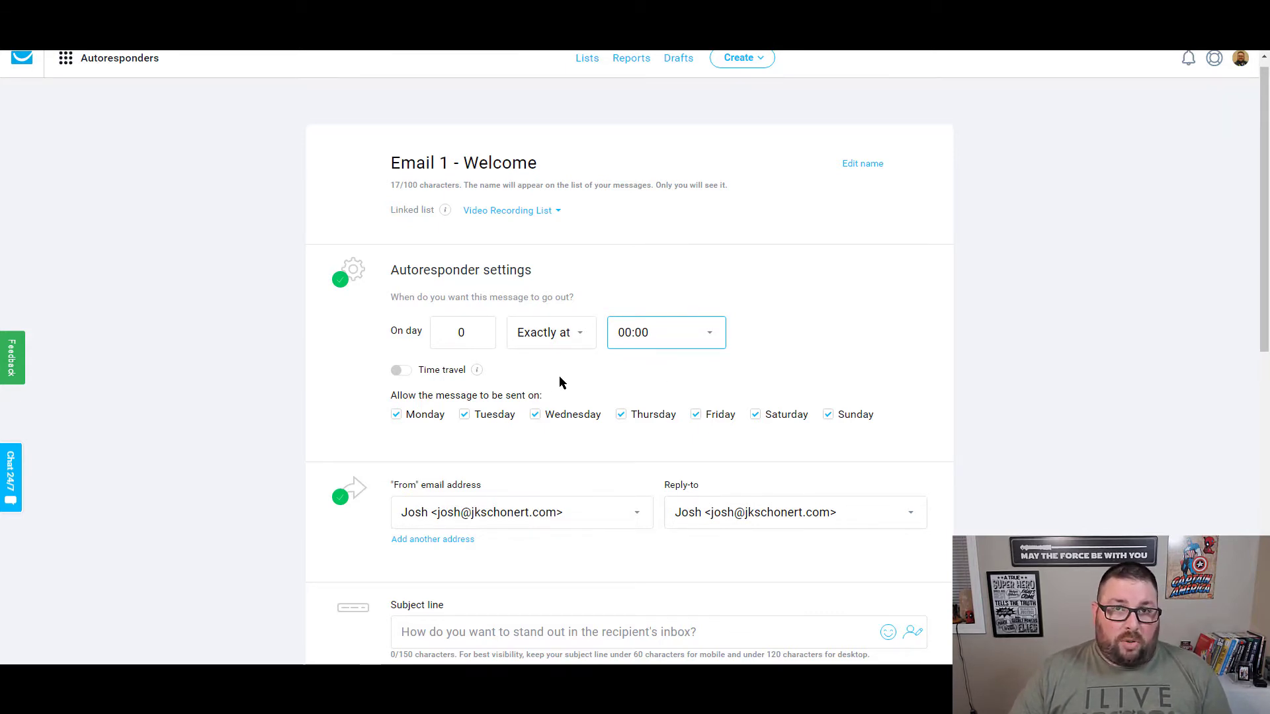
# - Try an exact send time of 08:00 with the Time travel option for the welcome message
pyautogui.click(666, 345)
pyautogui.click(650, 545)
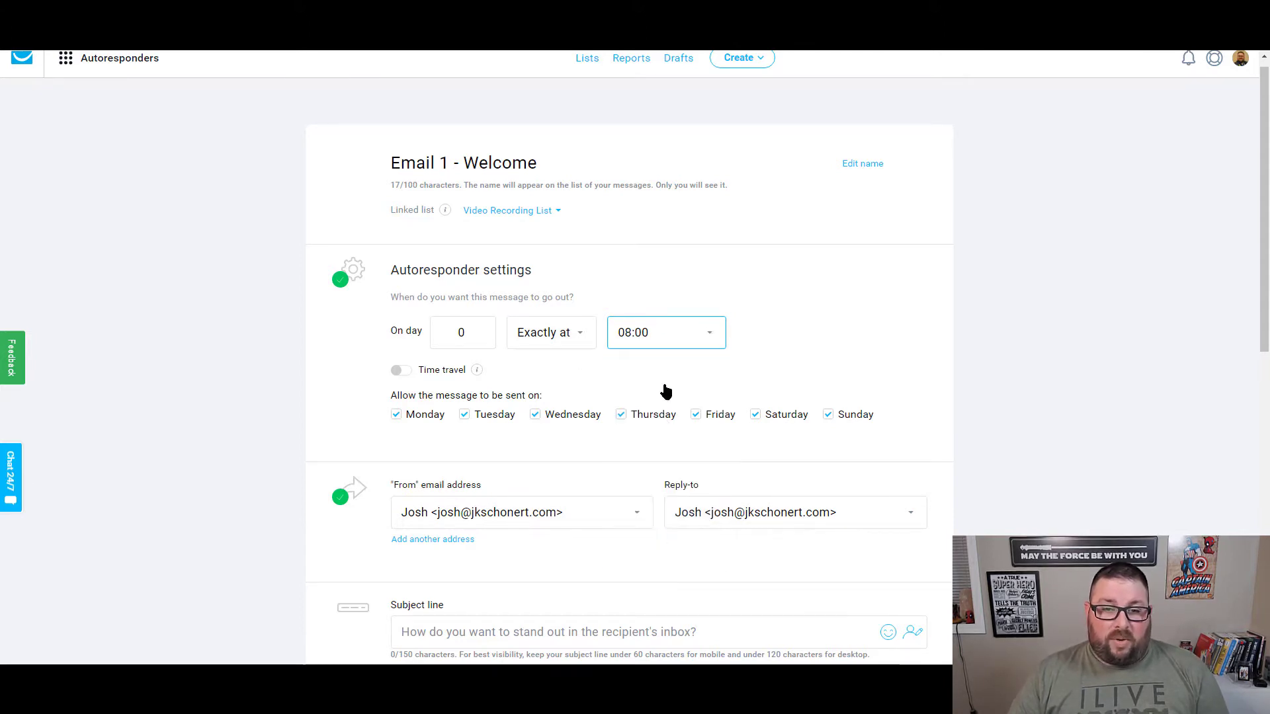
pyautogui.click(397, 373)
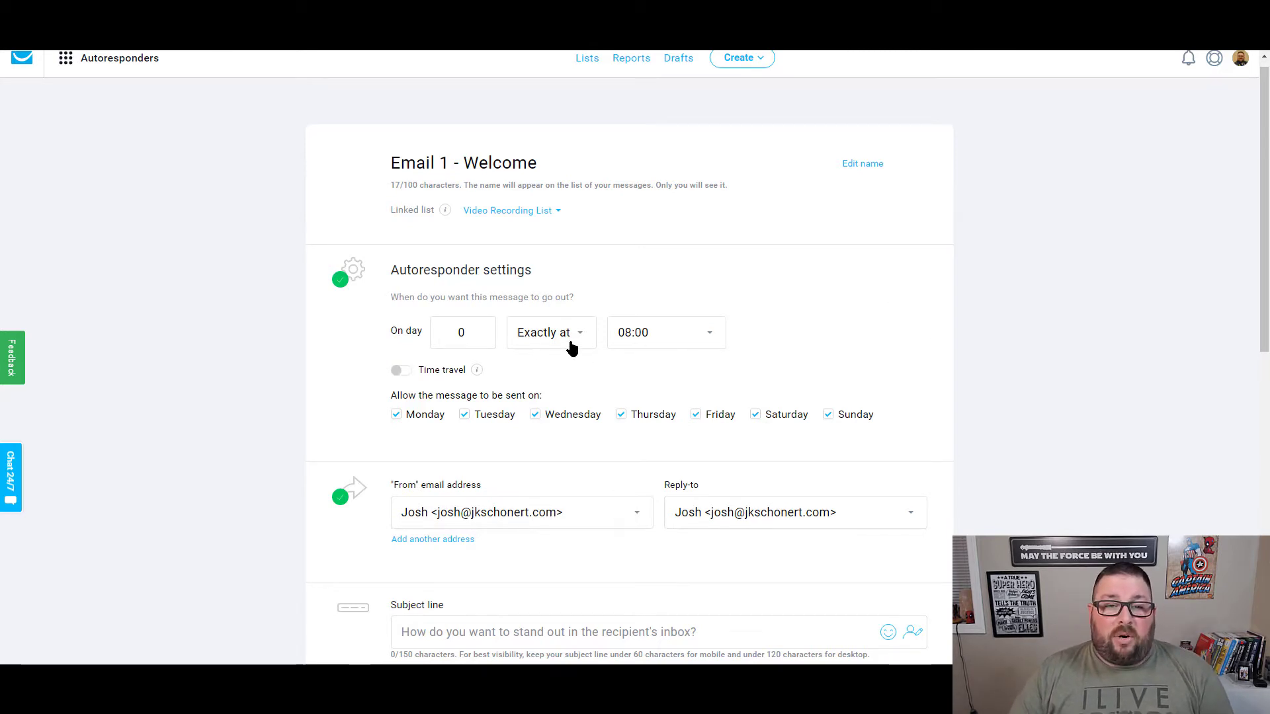
# - Try the "Same time as a signup time" timing, followed by "With a delay of" set to 1 hours
pyautogui.click(571, 338)
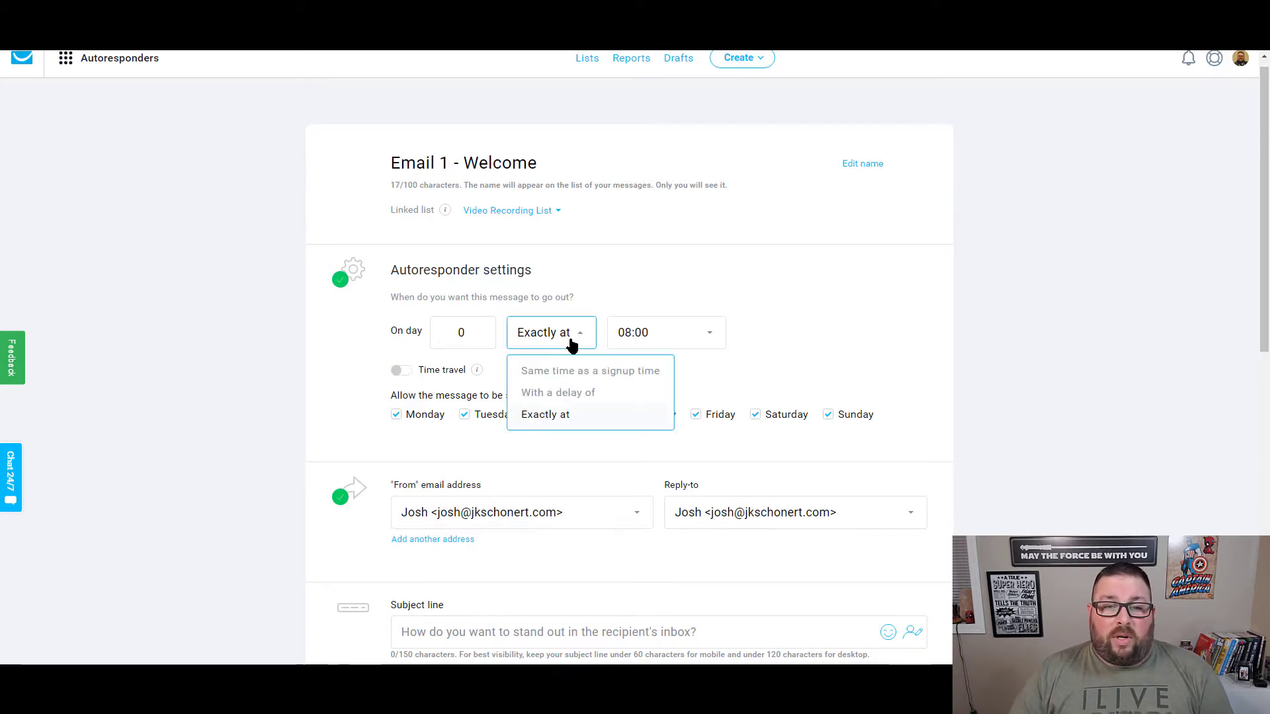
pyautogui.click(635, 376)
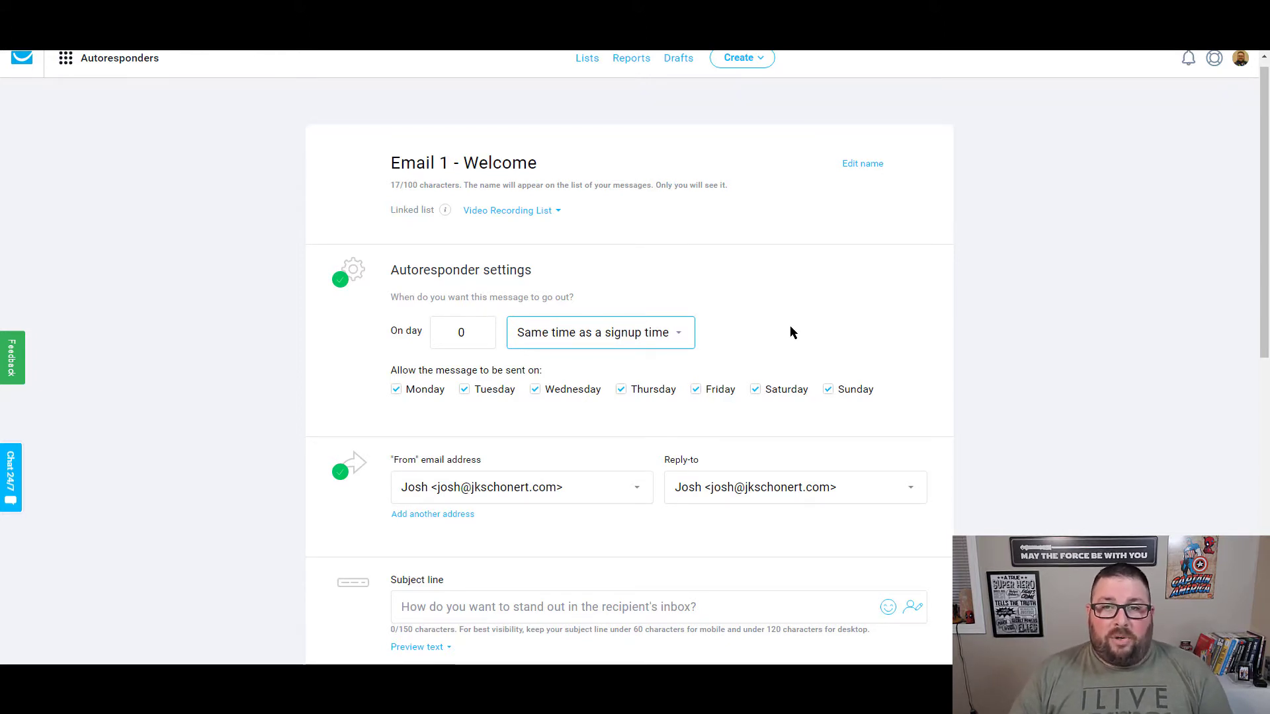
pyautogui.click(624, 337)
pyautogui.click(597, 392)
pyautogui.click(713, 336)
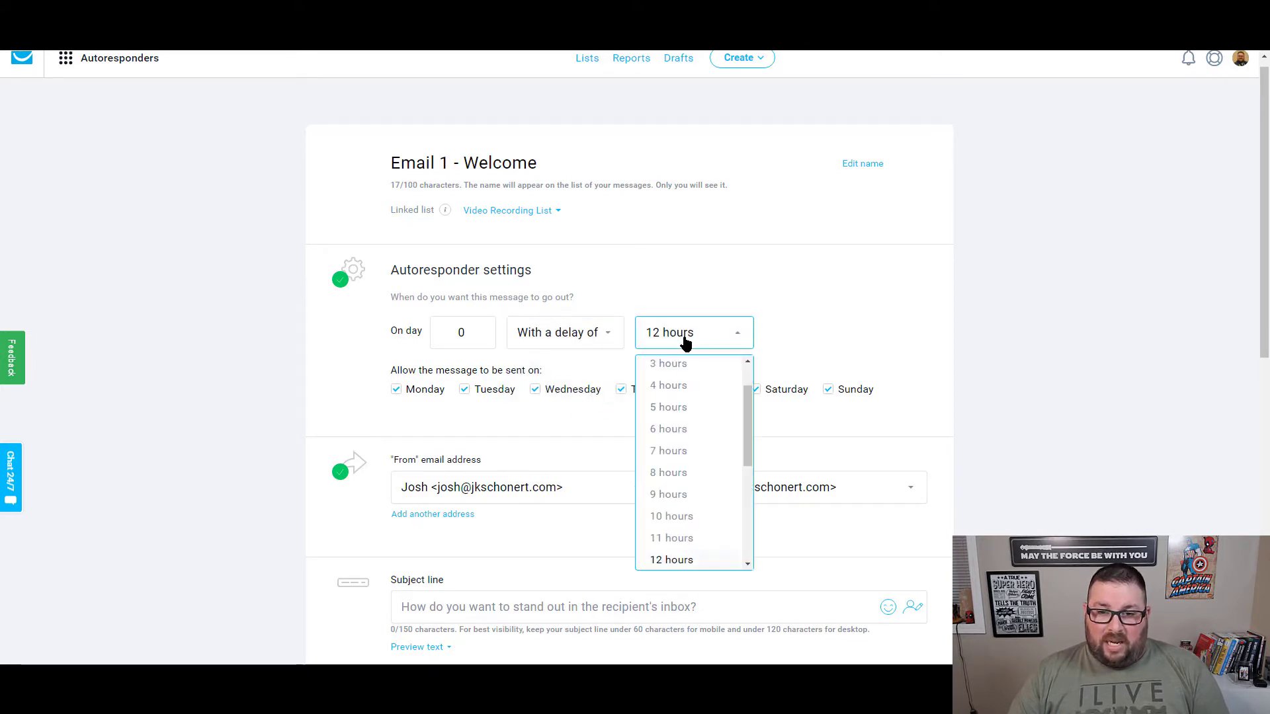
pyautogui.click(682, 382)
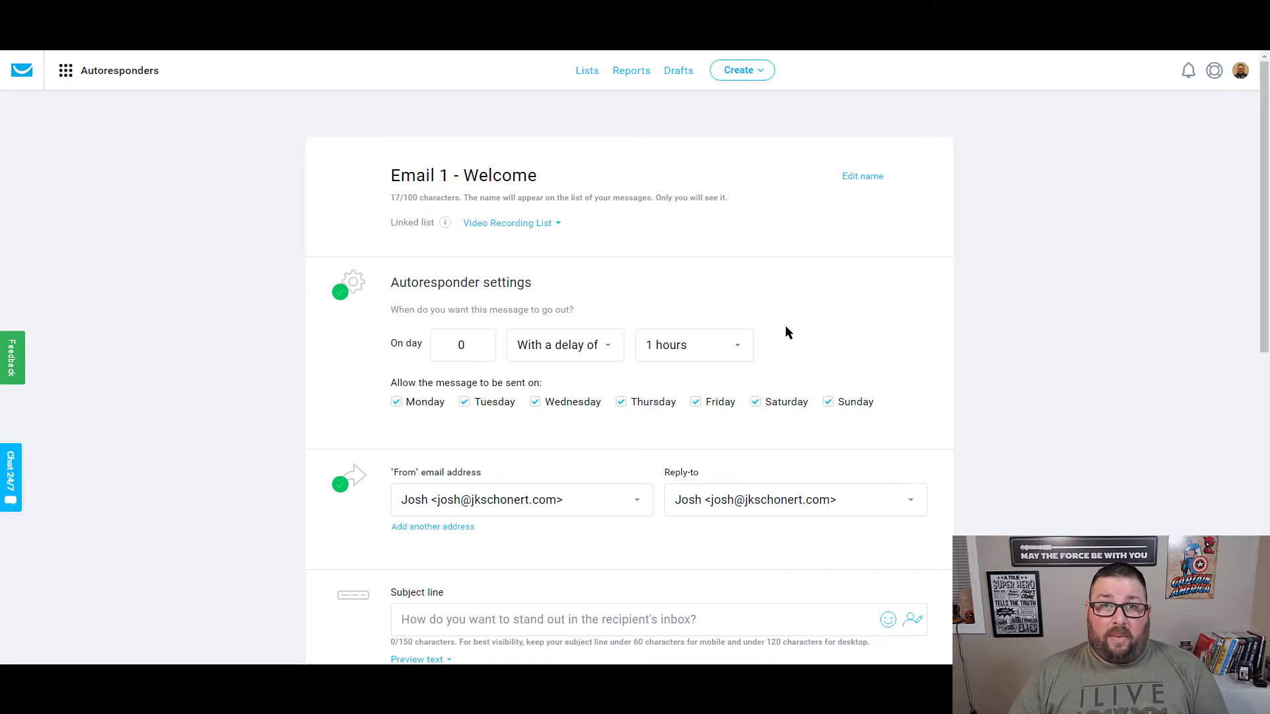
# - Set the day 0 message to go out at the "Same time as a signup time"
pyautogui.click(567, 354)
pyautogui.click(570, 384)
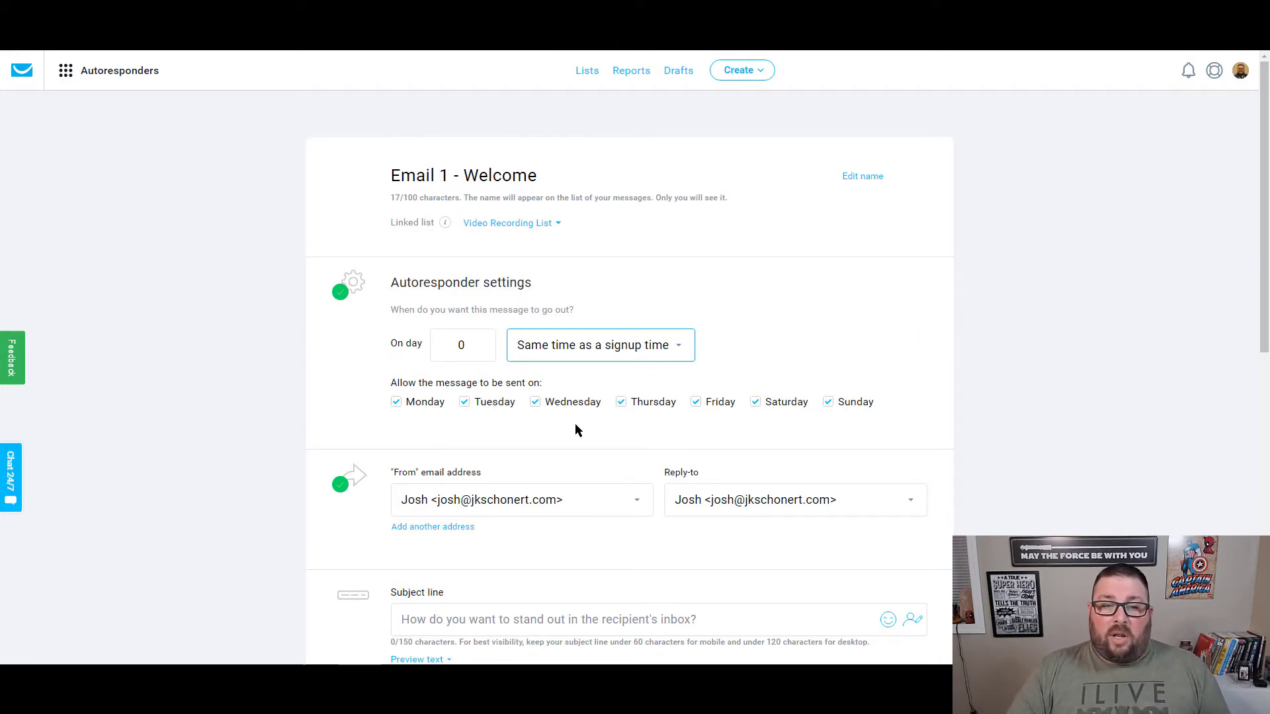
pyautogui.scroll(-3, 680, 427)
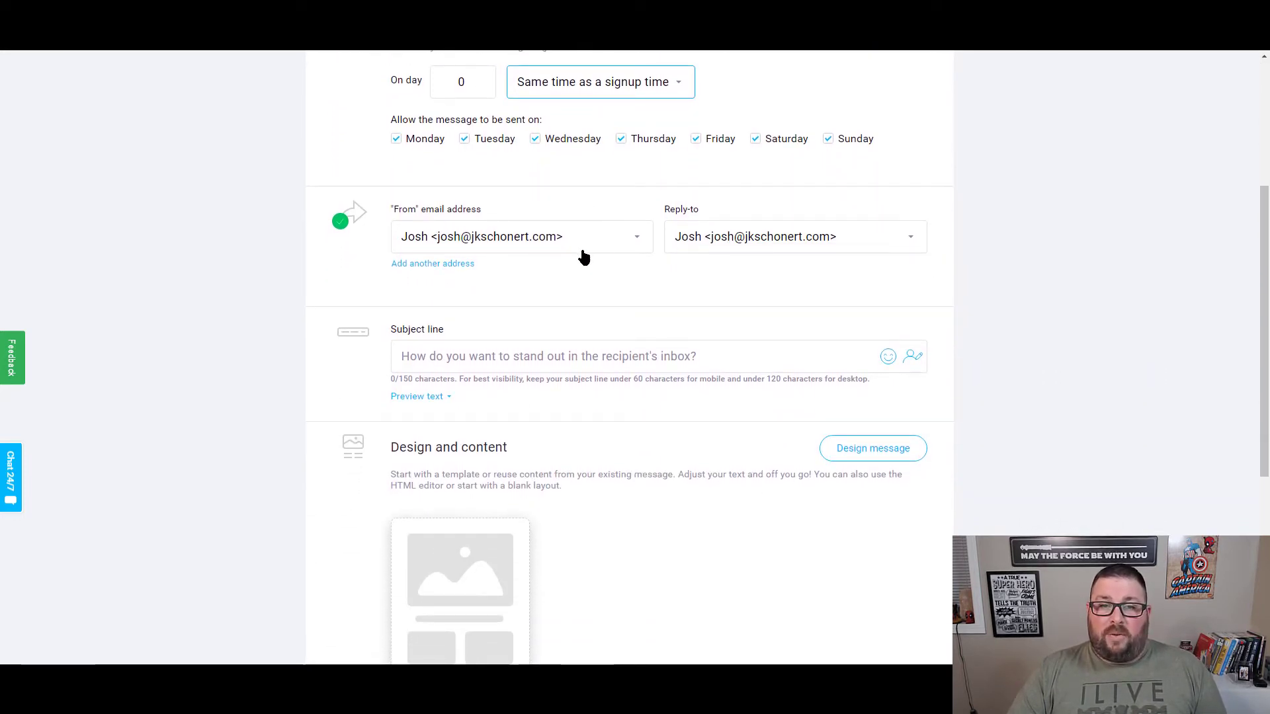
pyautogui.click(445, 269)
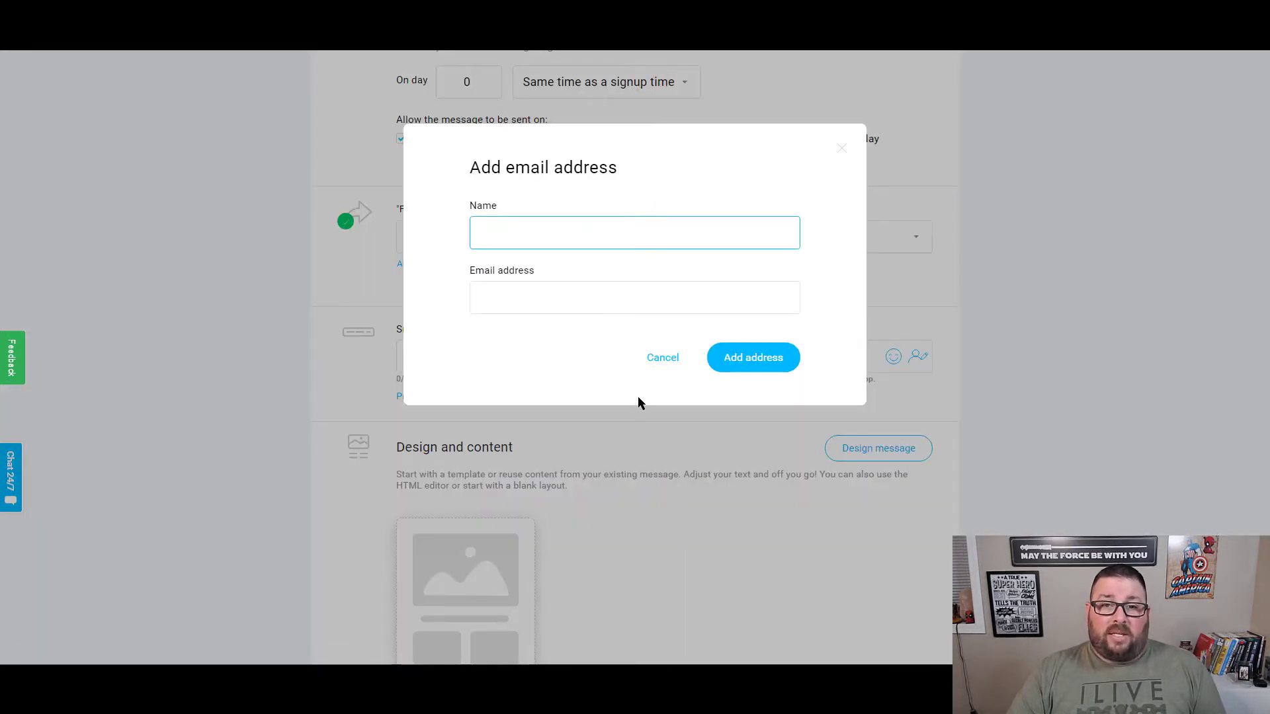
pyautogui.click(660, 360)
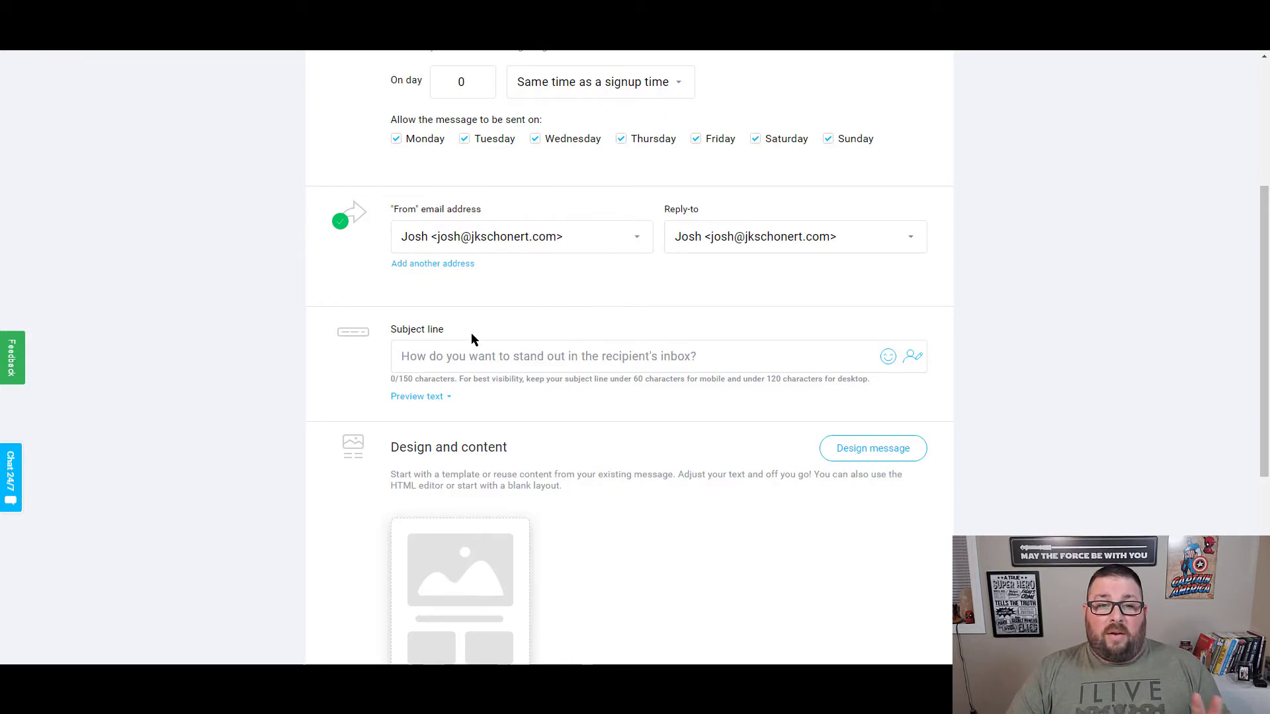
# - Enter "Welcome" as the subject line and "Here's your special gift!" as the preview text
pyautogui.click(463, 360)
pyautogui.write('Welcome')
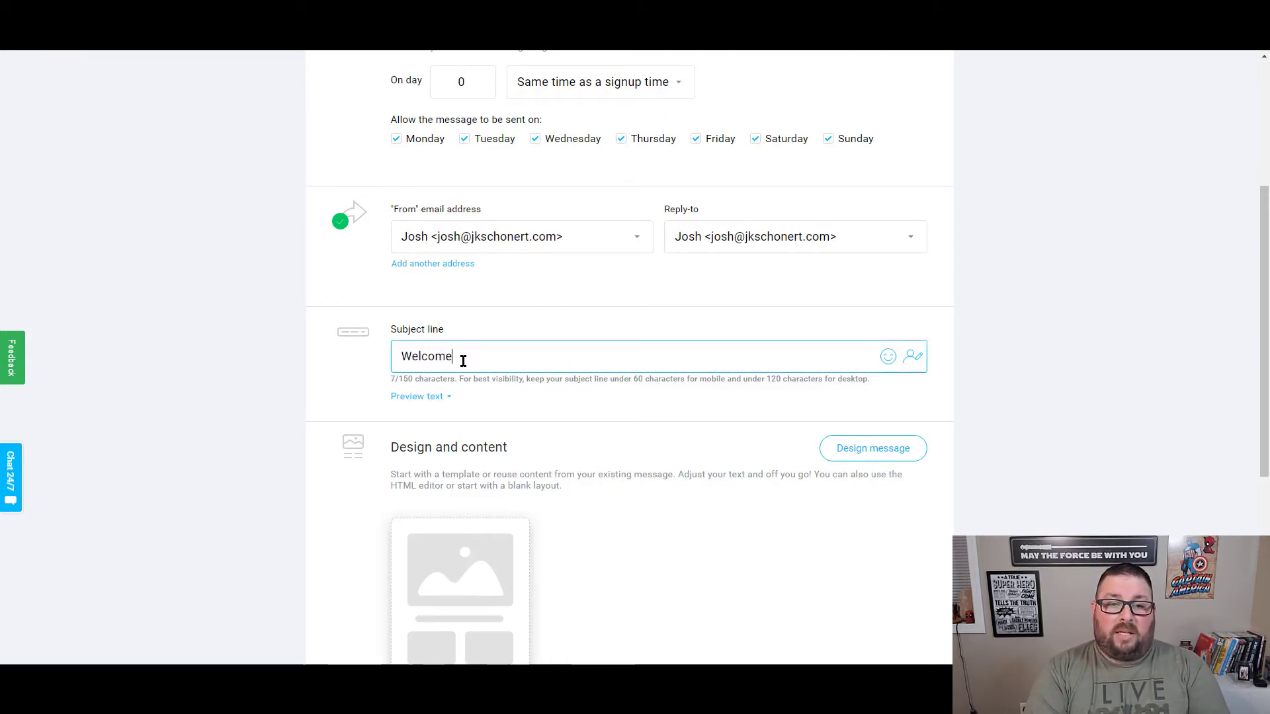
pyautogui.click(439, 398)
pyautogui.click(494, 416)
pyautogui.write("Here's your special gift!")
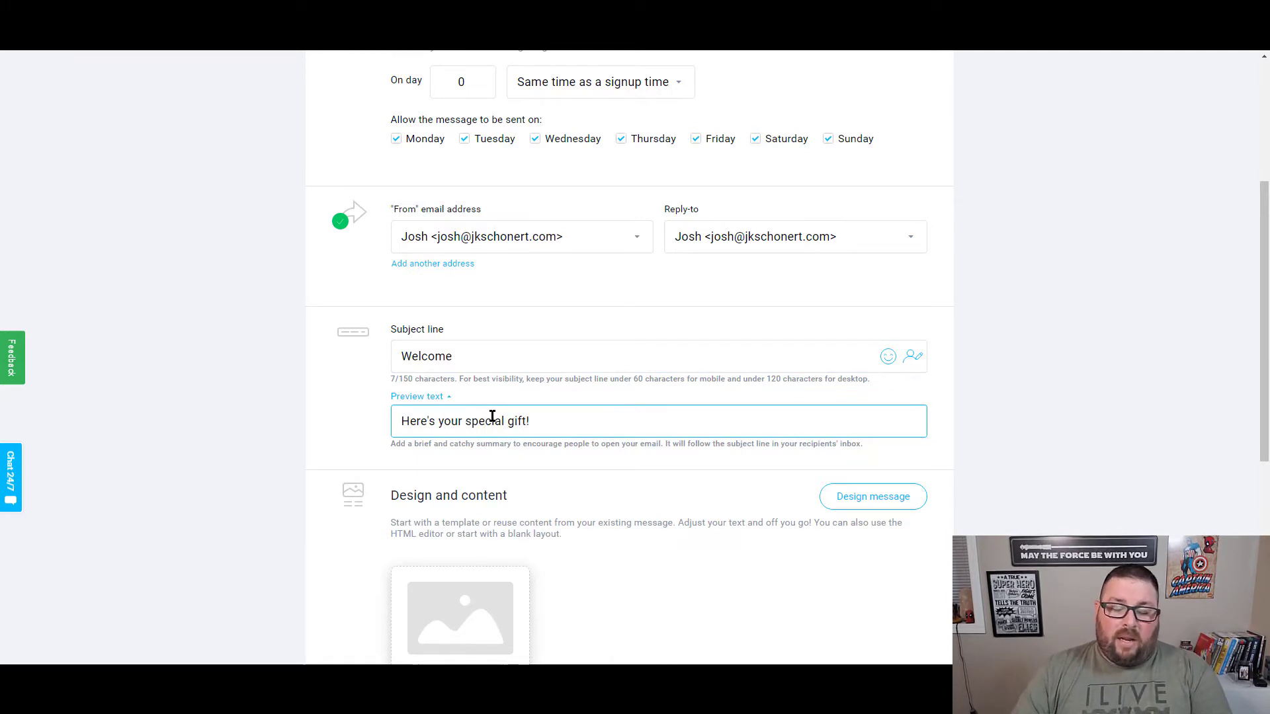
pyautogui.click(573, 456)
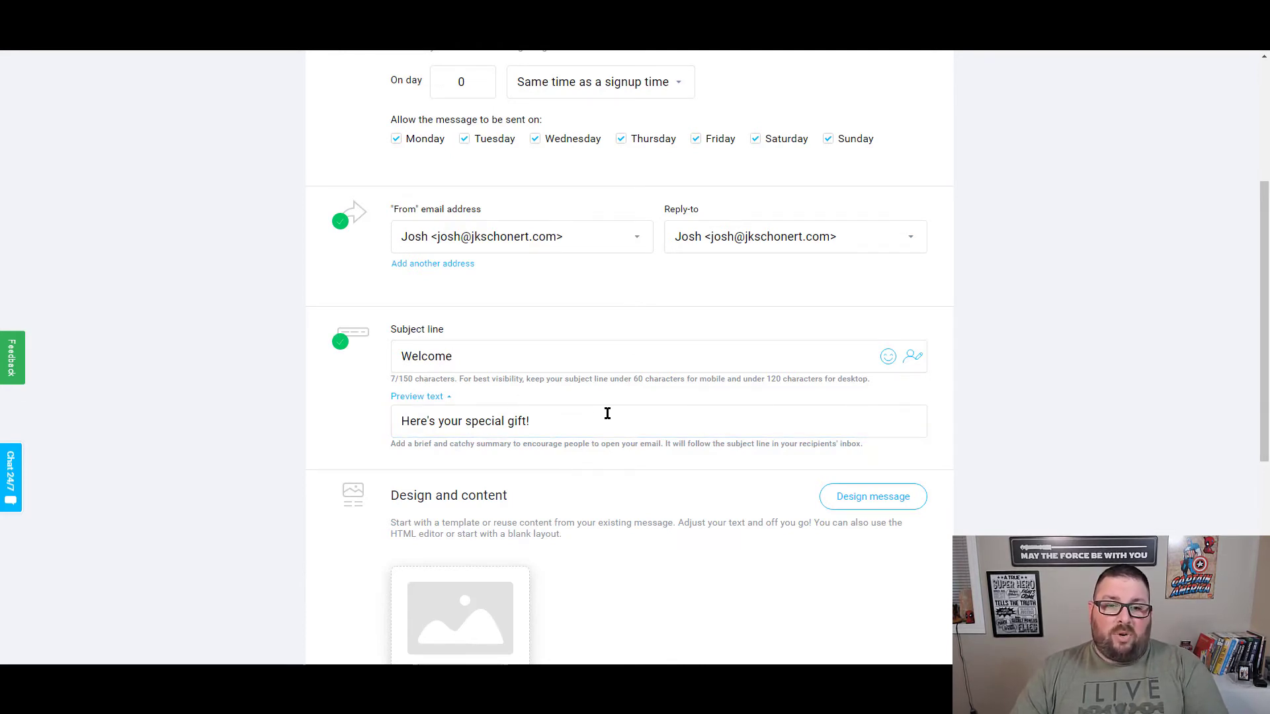
# - Start the message design by copying the content of the saved "Newsletter without CTA" template
pyautogui.scroll(-2, 604, 471)
pyautogui.scroll(-2, 606, 456)
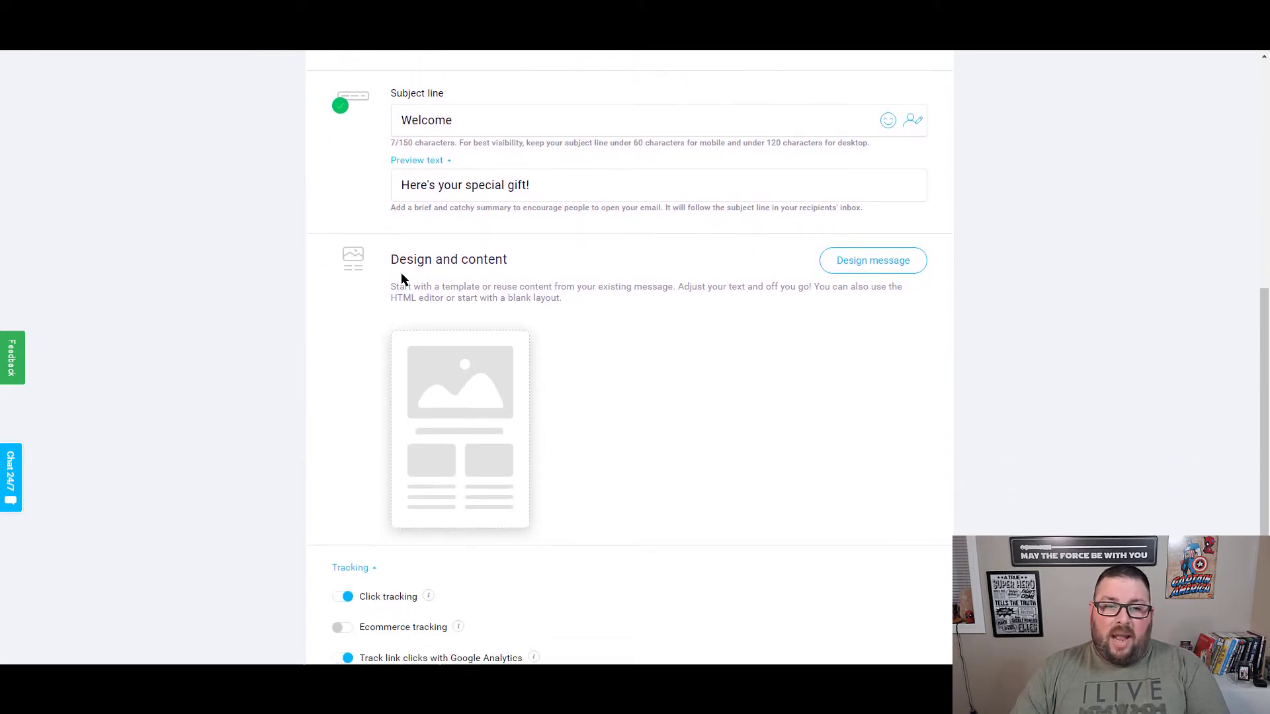
pyautogui.click(858, 238)
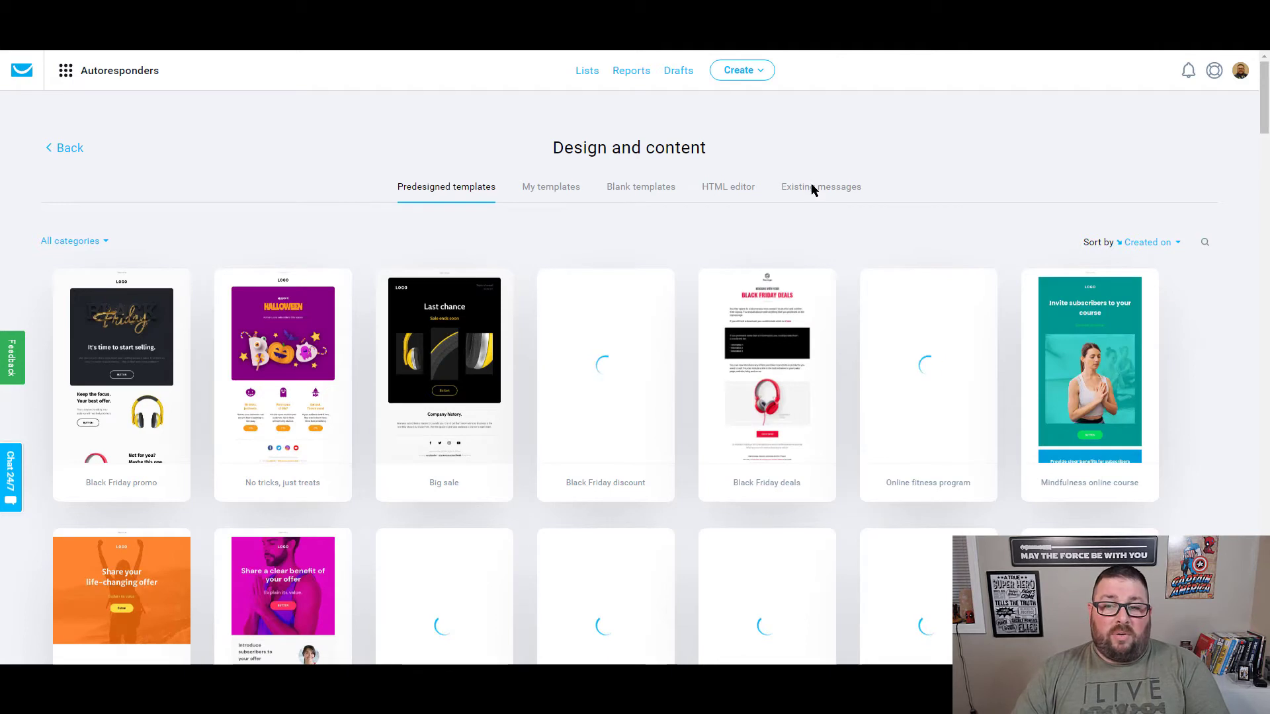
pyautogui.click(551, 192)
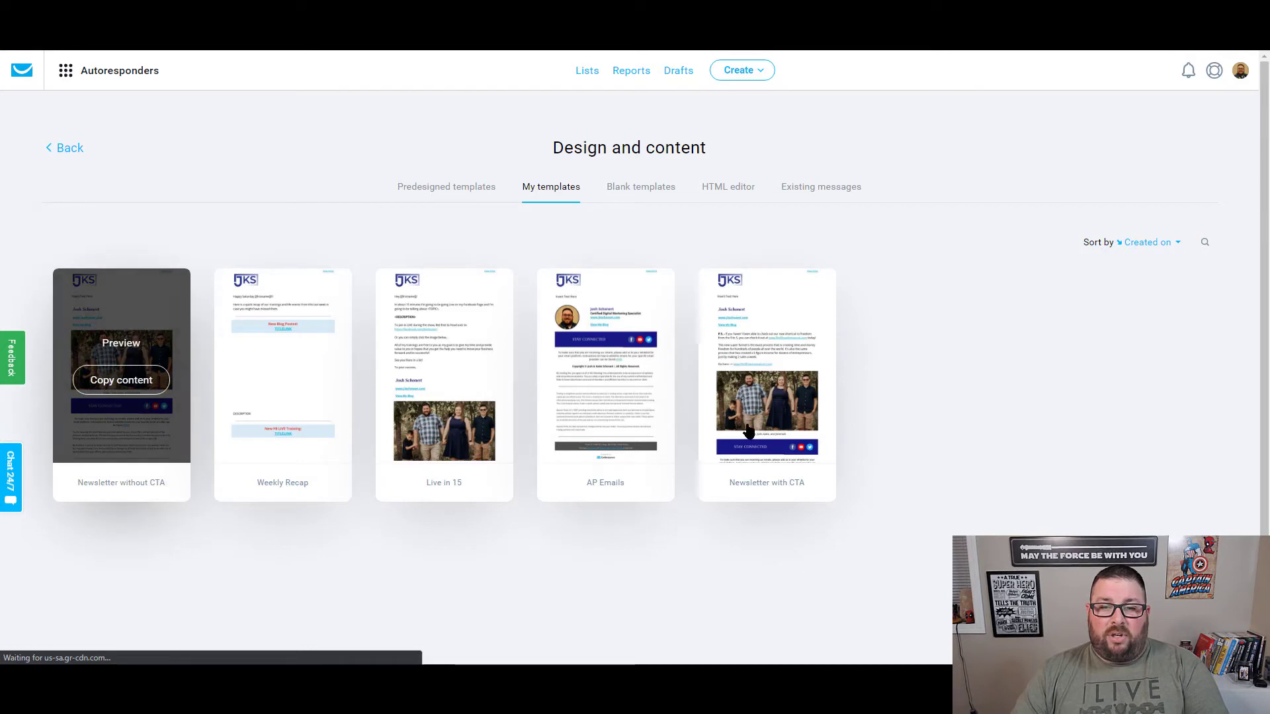
pyautogui.moveTo(113, 384)
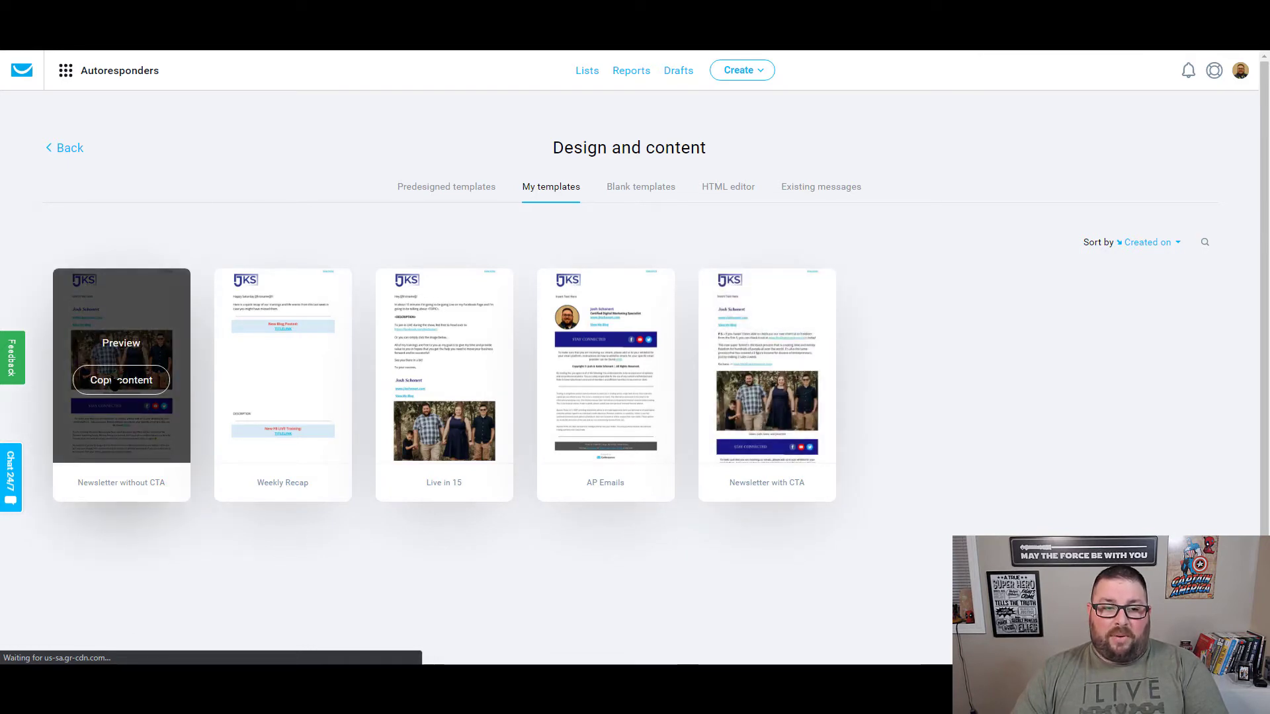
pyautogui.moveTo(748, 405)
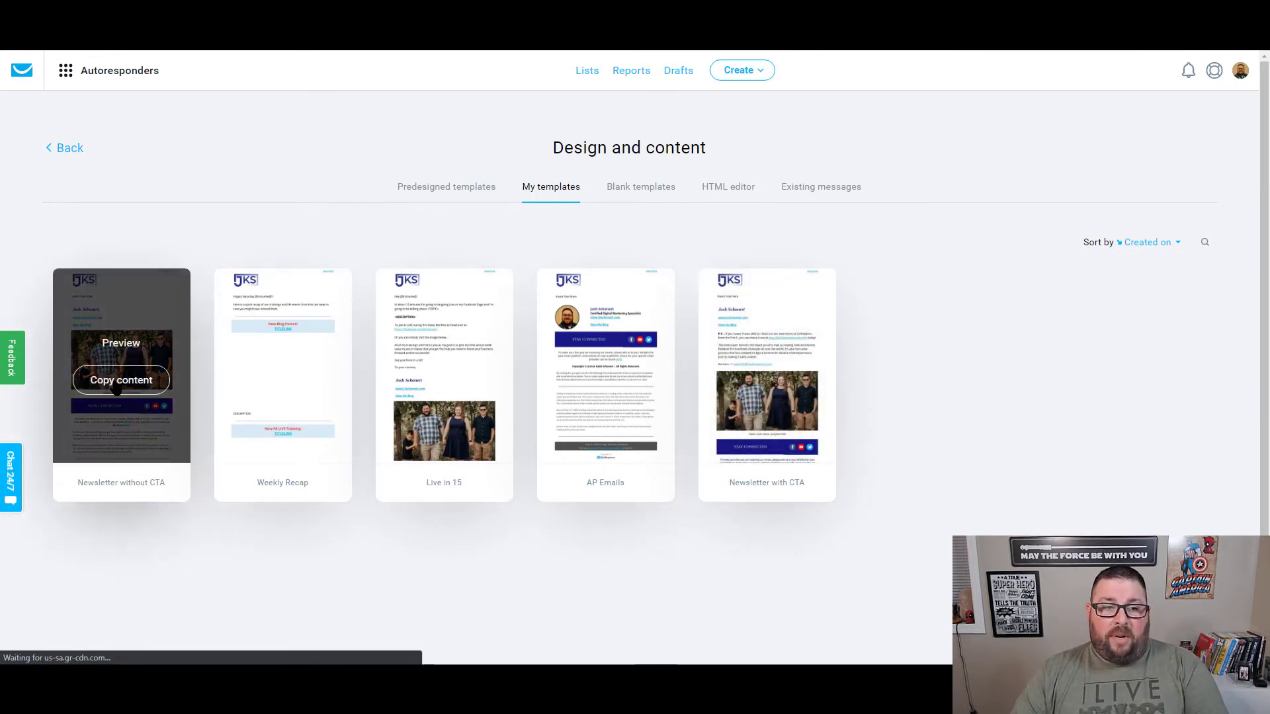
pyautogui.click(116, 388)
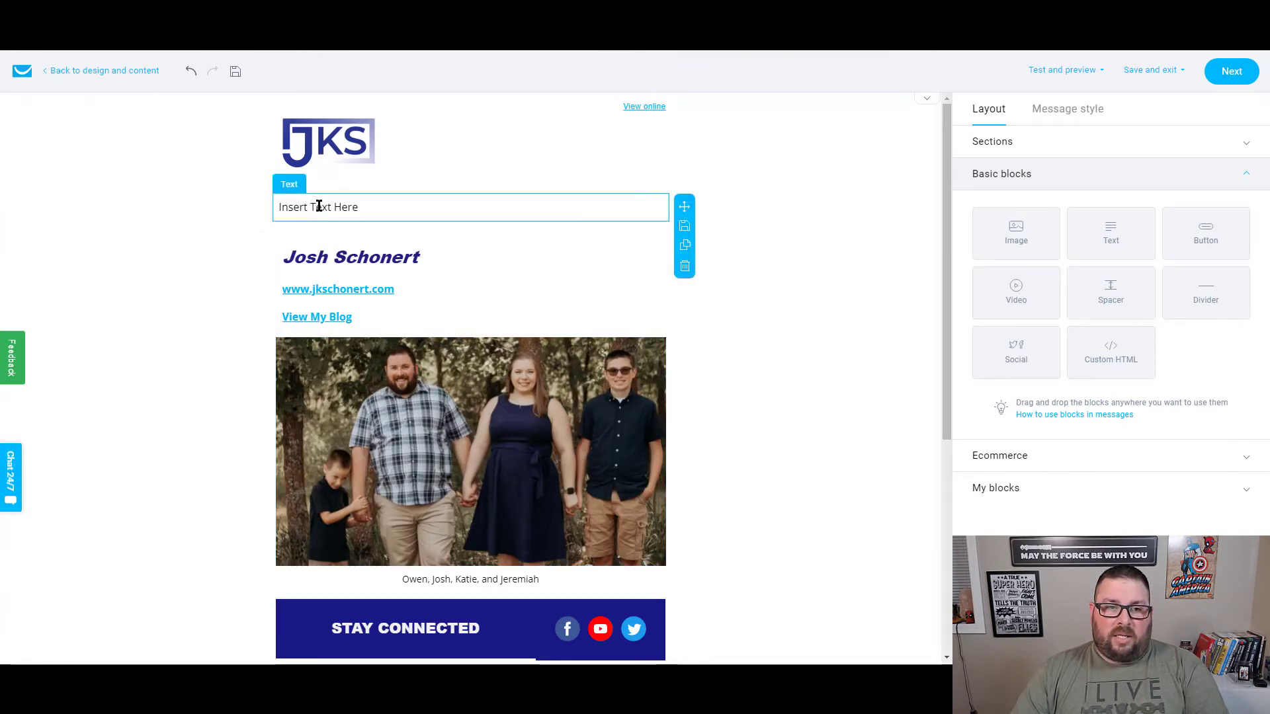
# - Try clearing the "Insert Text Here" placeholder below the logo and undo the deletion
pyautogui.click(364, 207)
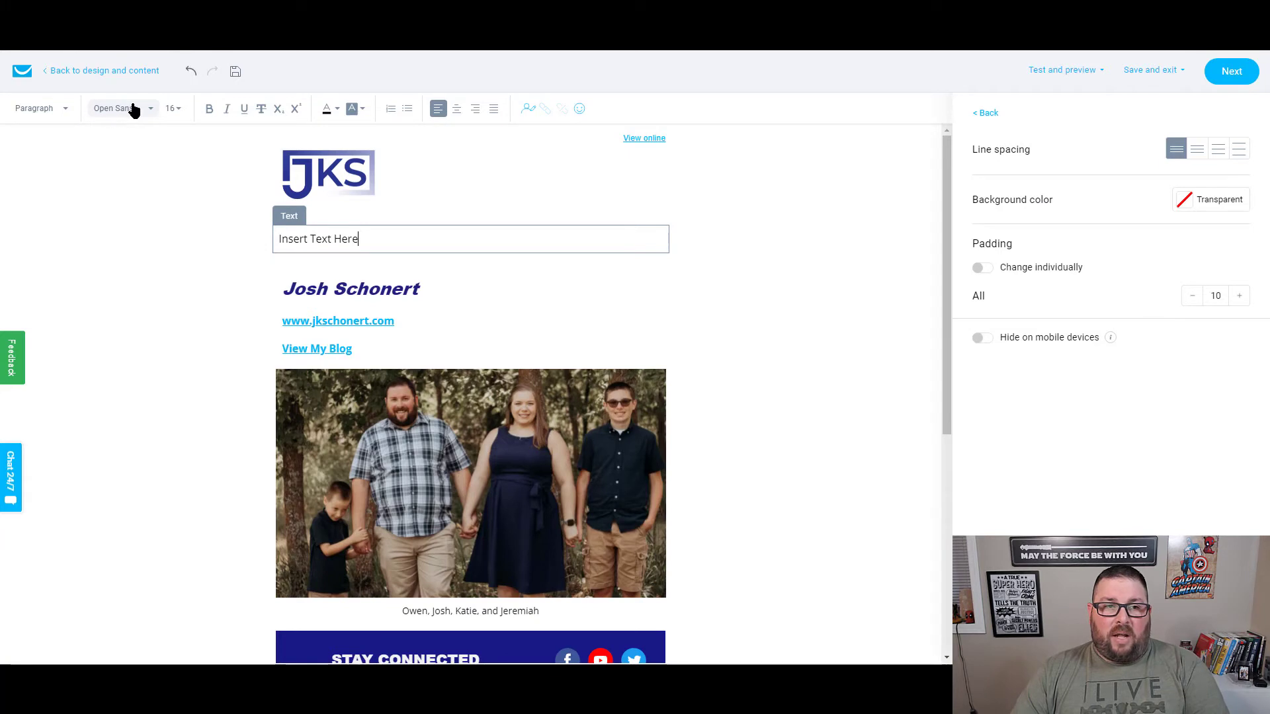
pyautogui.tripleClick(342, 242)
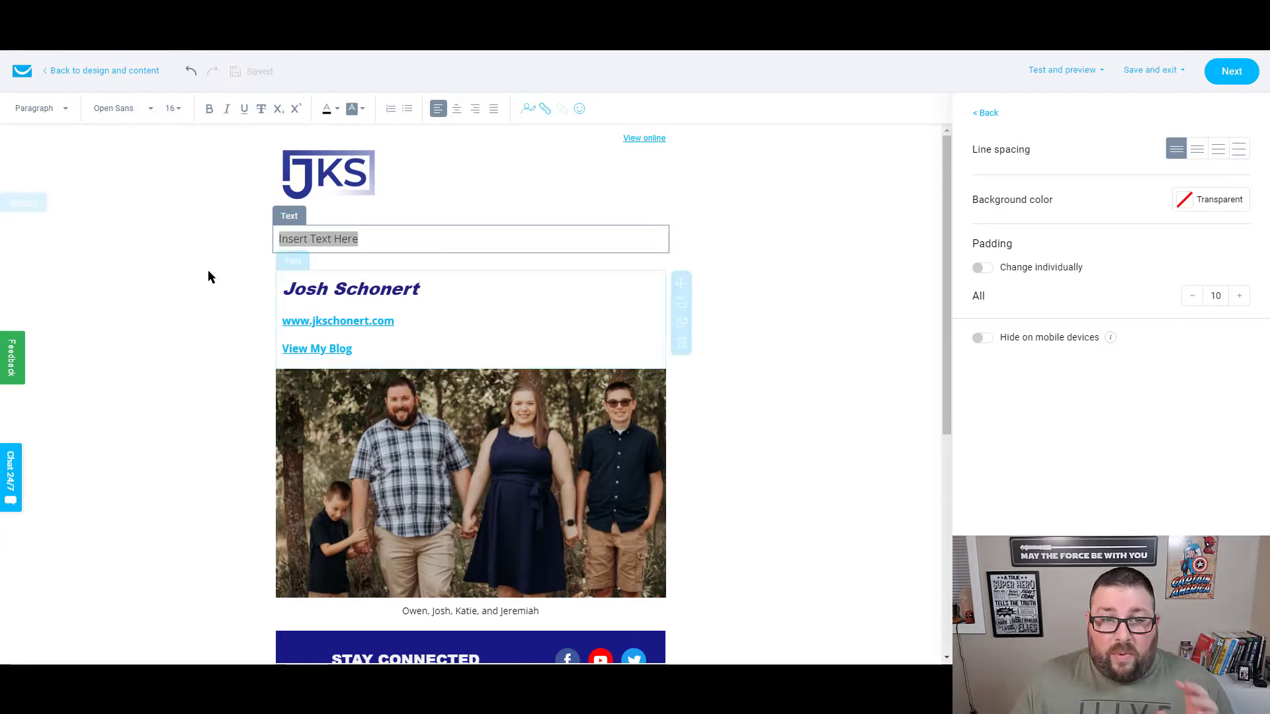
pyautogui.click(326, 239)
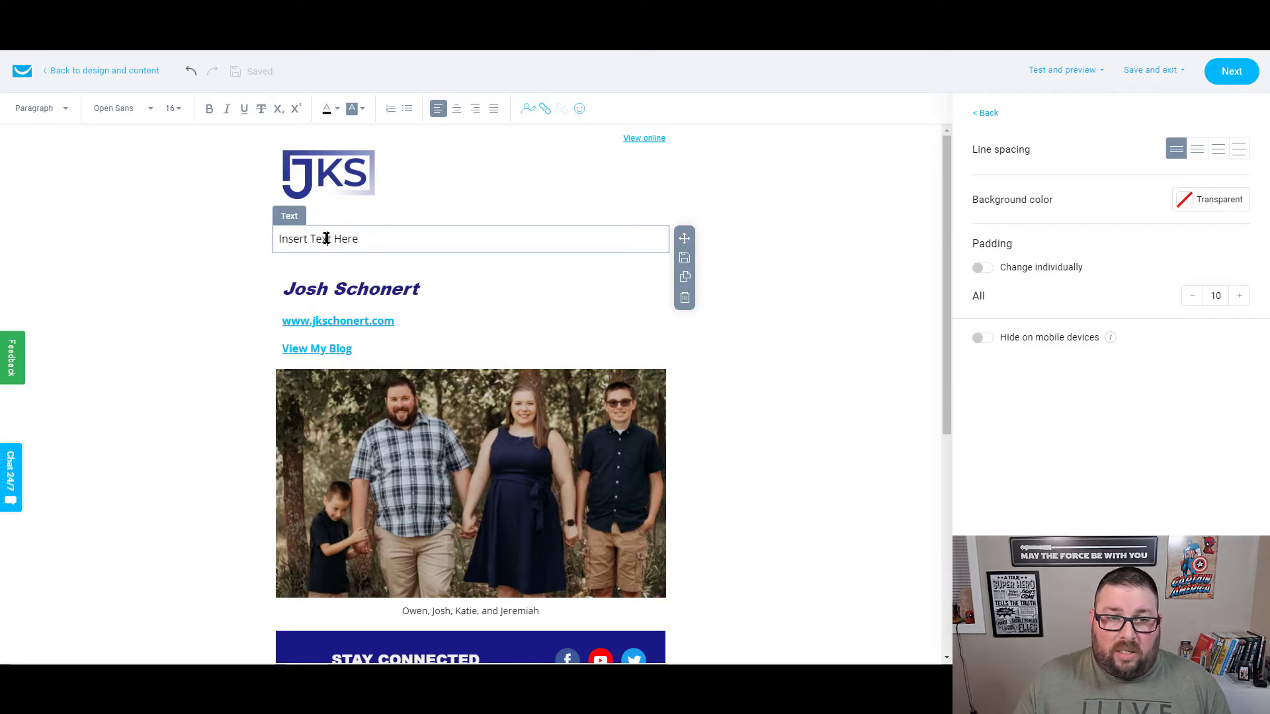
pyautogui.tripleClick(326, 239)
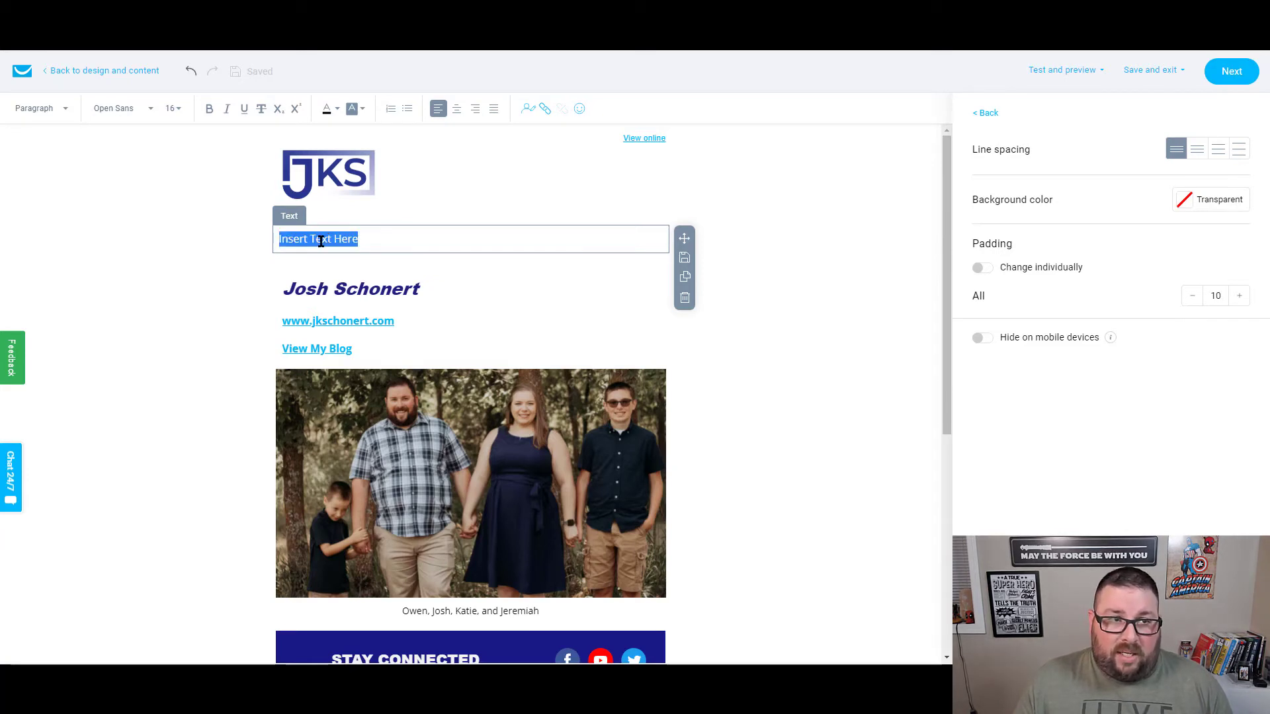
pyautogui.click(364, 253)
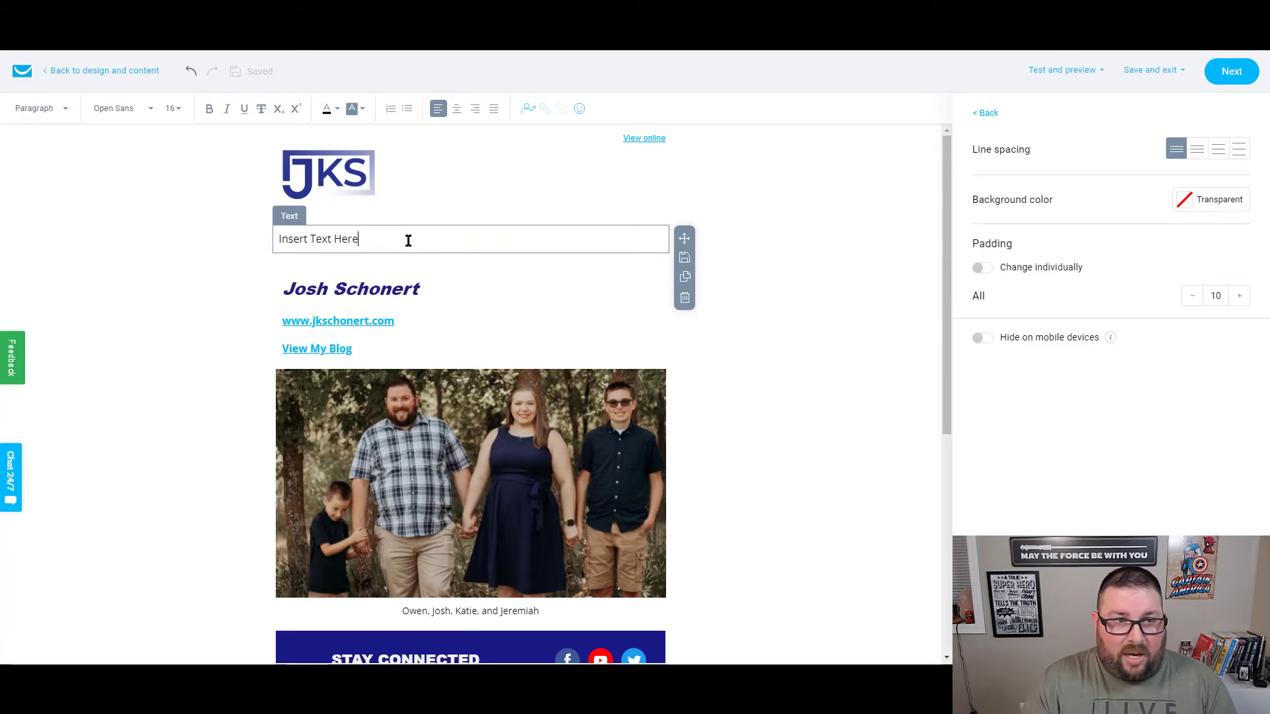
pyautogui.press('Return')
pyautogui.press('Return')
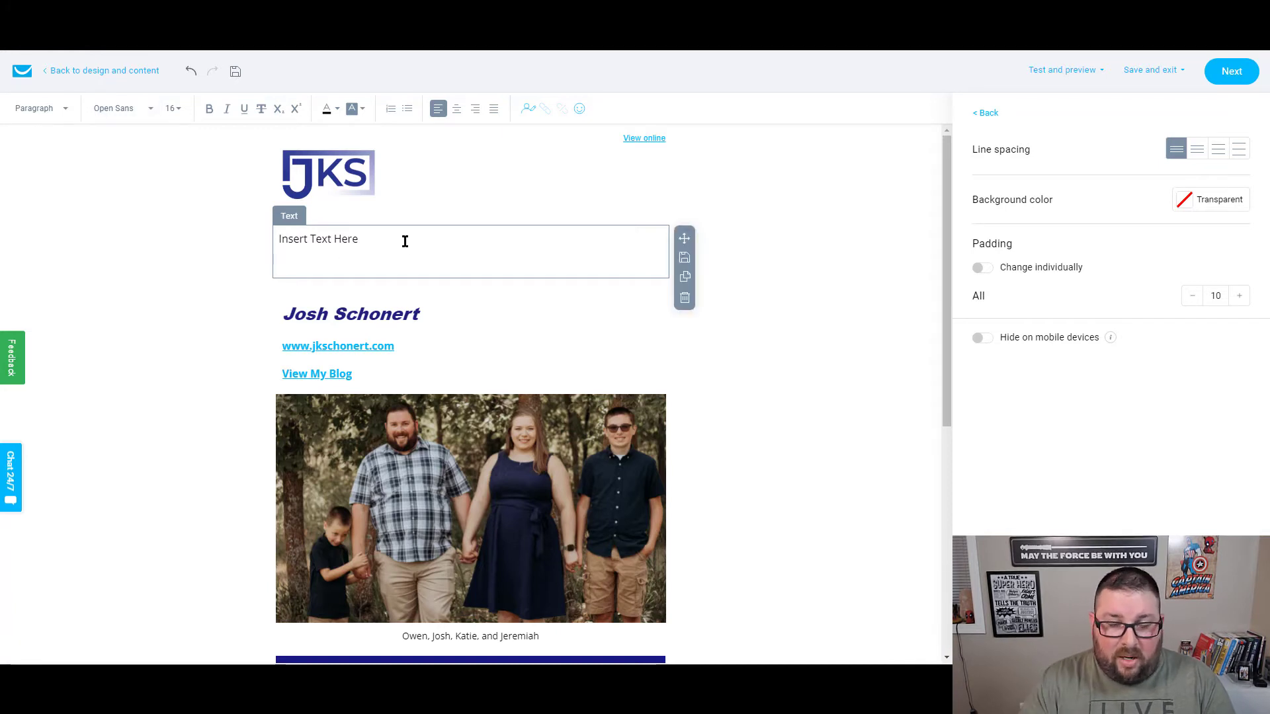
pyautogui.press('BackSpace')
pyautogui.press('BackSpace')
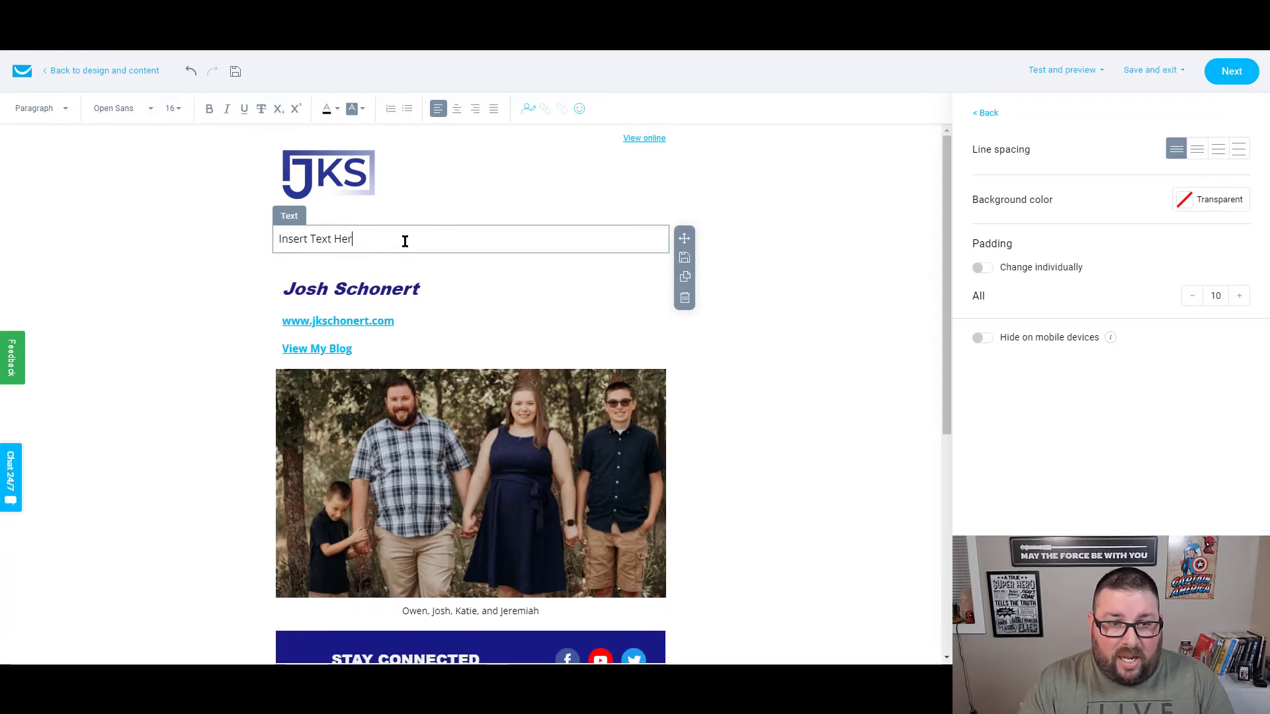
pyautogui.press('BackSpace')
pyautogui.press('BackSpace')
pyautogui.press('BackSpace')
pyautogui.press('BackSpace')
pyautogui.press('BackSpace')
pyautogui.press('BackSpace')
pyautogui.press('BackSpace')
pyautogui.press('BackSpace')
pyautogui.press('BackSpace')
pyautogui.press('BackSpace')
pyautogui.press('BackSpace')
pyautogui.press('BackSpace')
pyautogui.press('BackSpace')
pyautogui.press('BackSpace')
pyautogui.press('BackSpace')
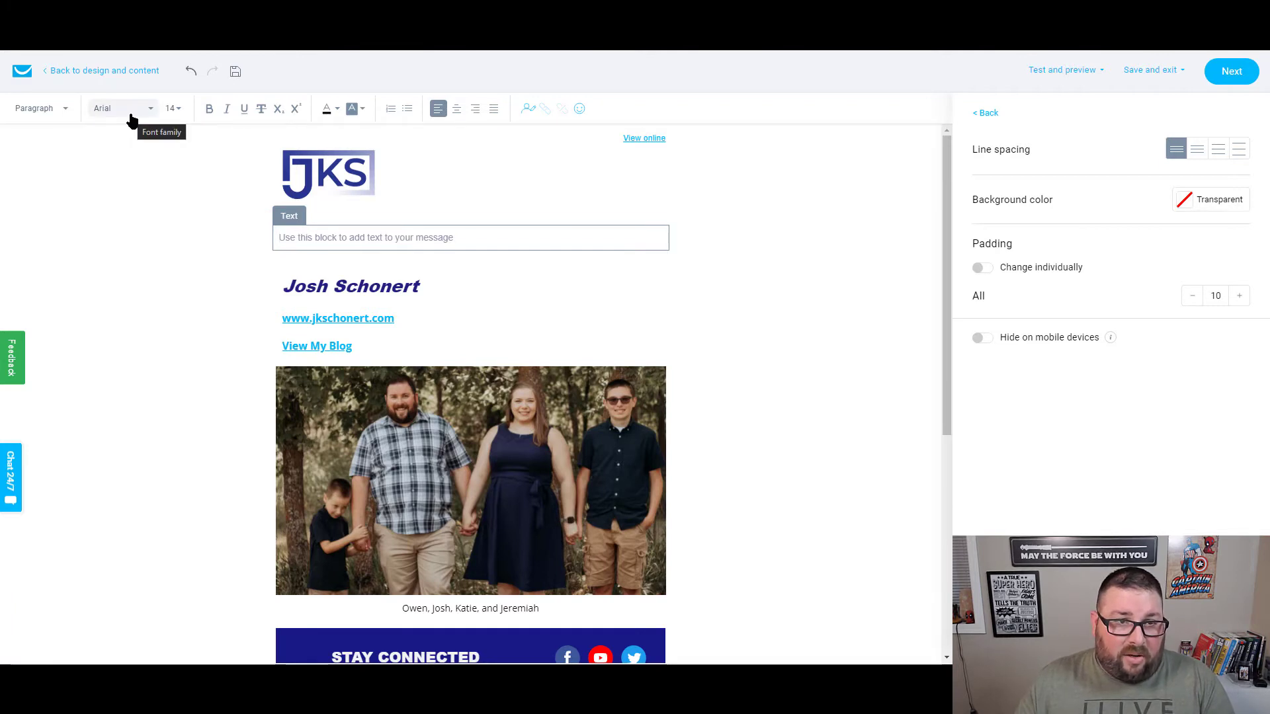
pyautogui.hotkey('ctrl', 'z')
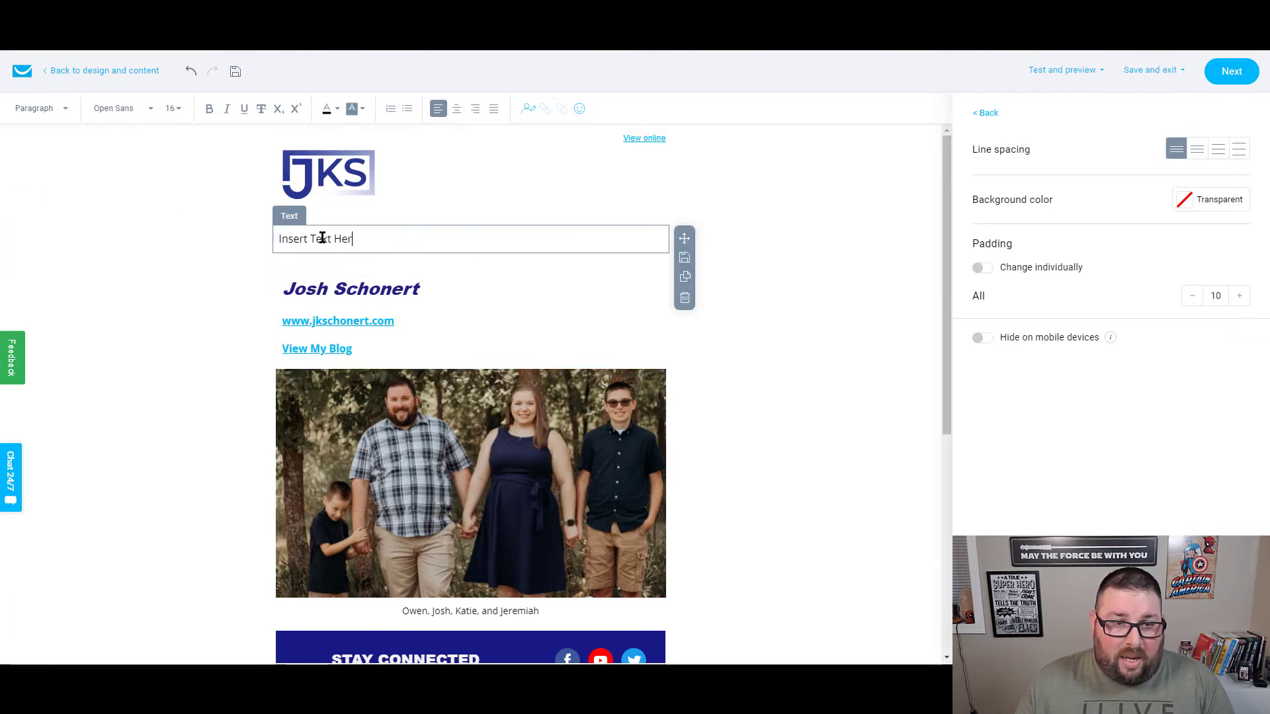
# - Replace the placeholder text below the logo with "This is email 1" and return to the autoresponder settings
pyautogui.tripleClick(320, 238)
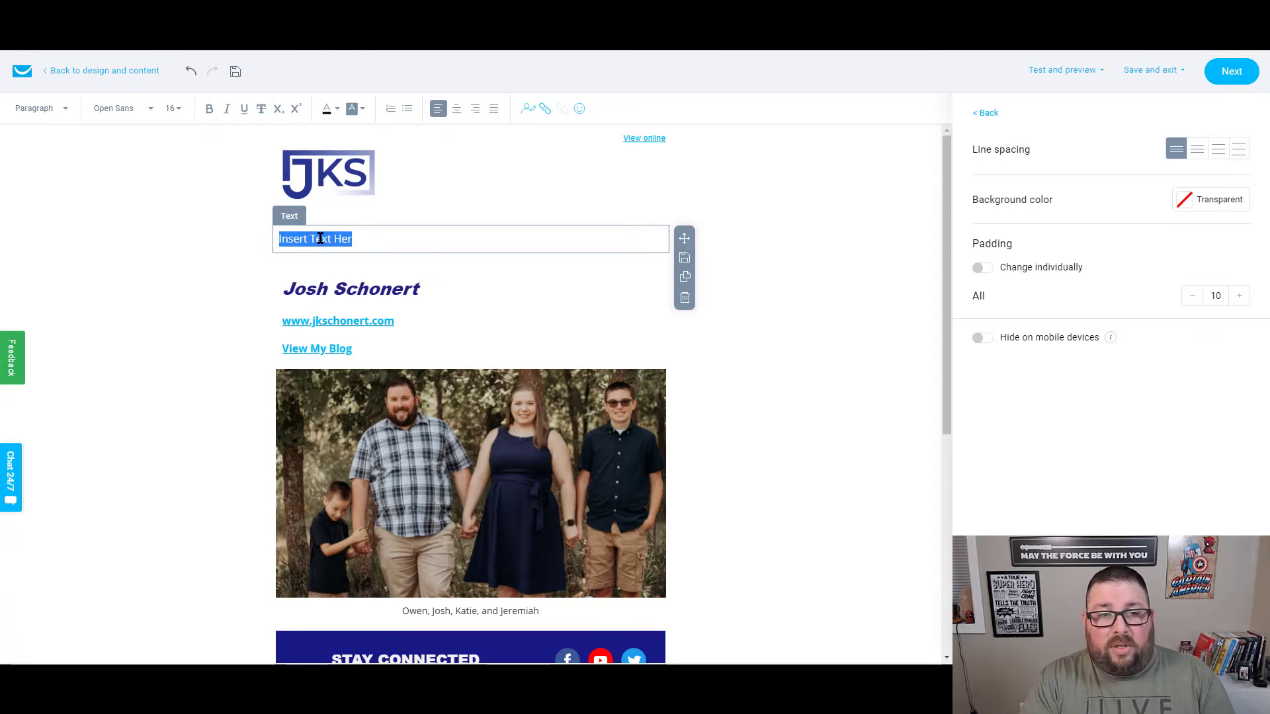
pyautogui.write('This is email 1')
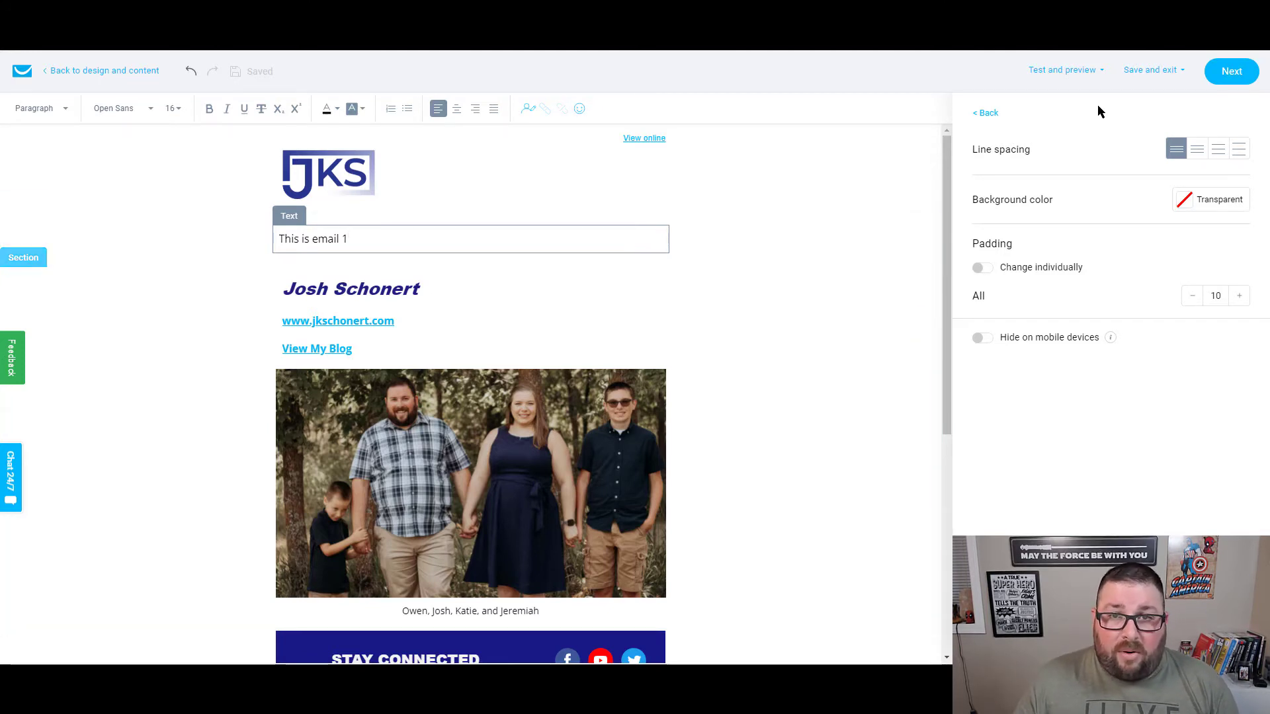
pyautogui.click(1232, 73)
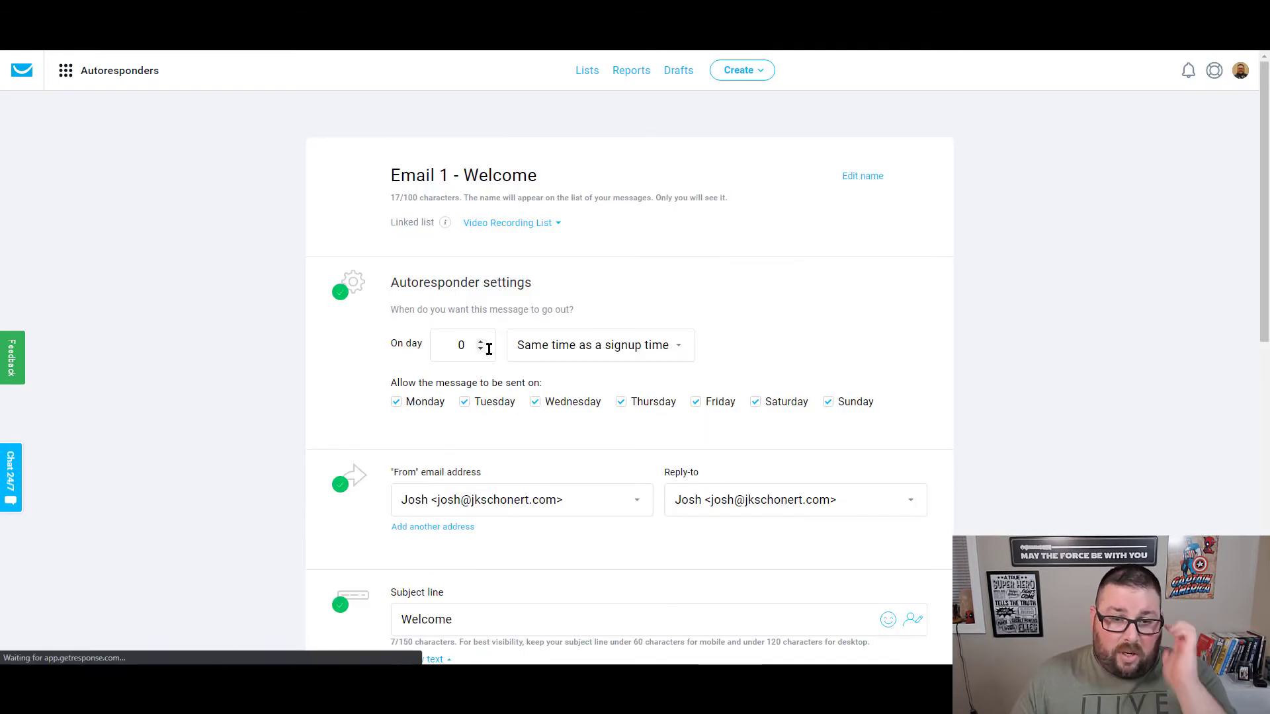
# - Turn off link click tracking with Google Analytics, and save and publish the autoresponder
pyautogui.scroll(-2, 363, 380)
pyautogui.scroll(-10, 334, 390)
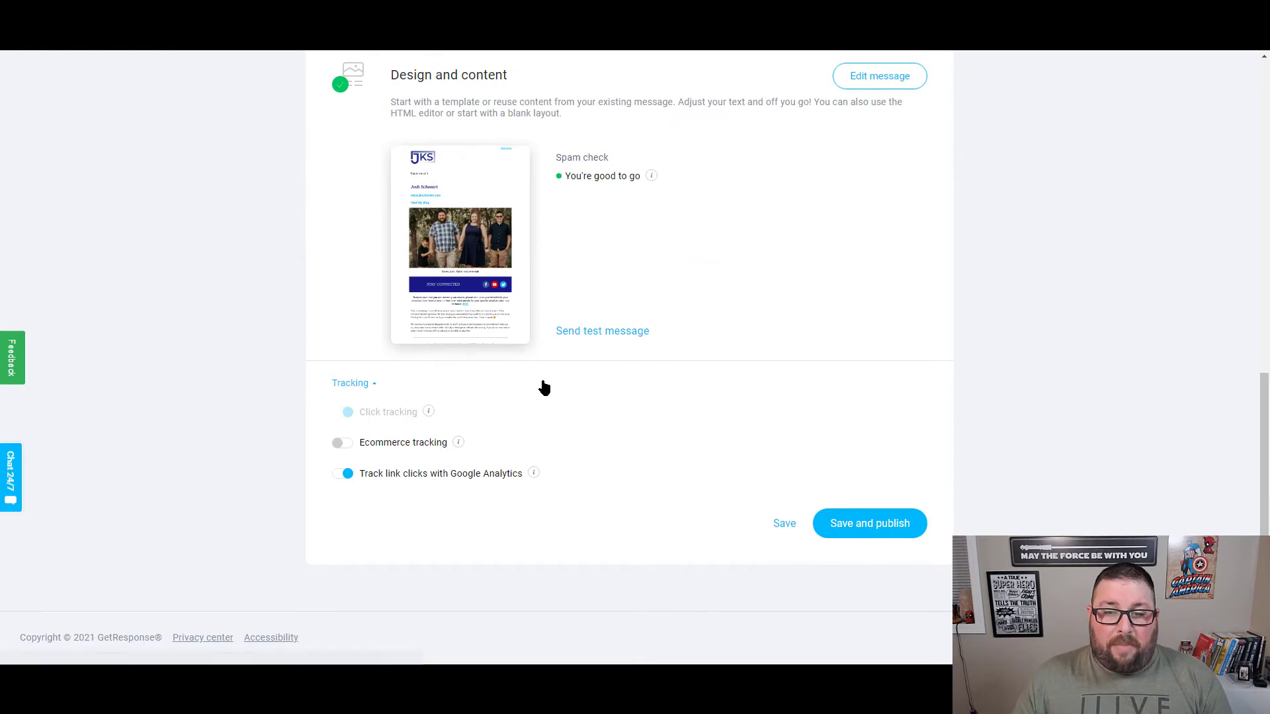
pyautogui.click(410, 473)
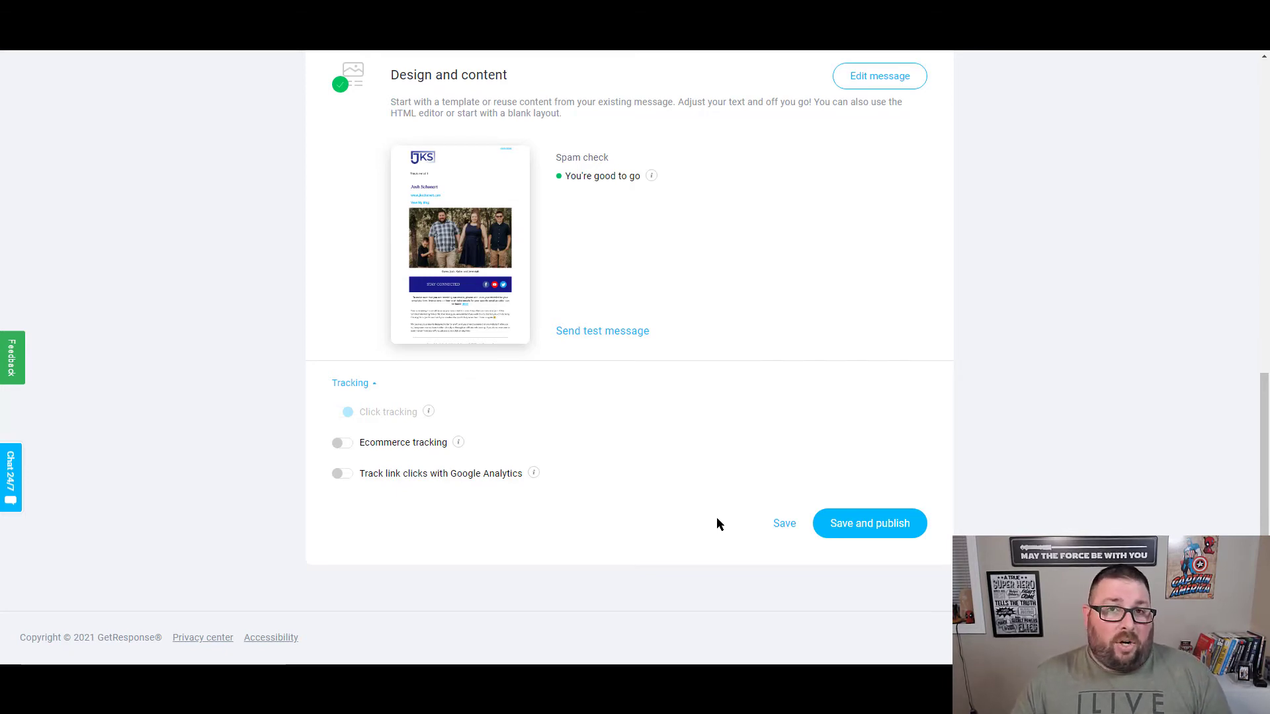
pyautogui.click(860, 526)
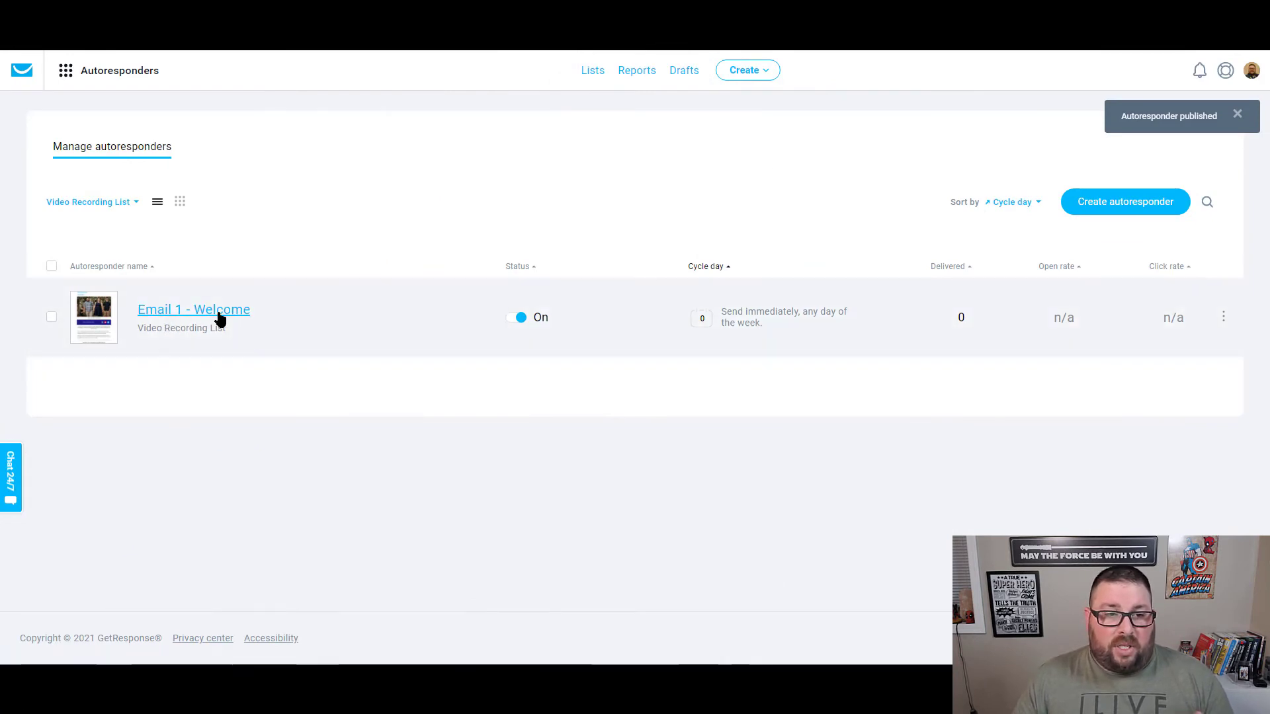
# - Preview the message of the "Email 1 - Welcome" autoresponder
pyautogui.click(101, 316)
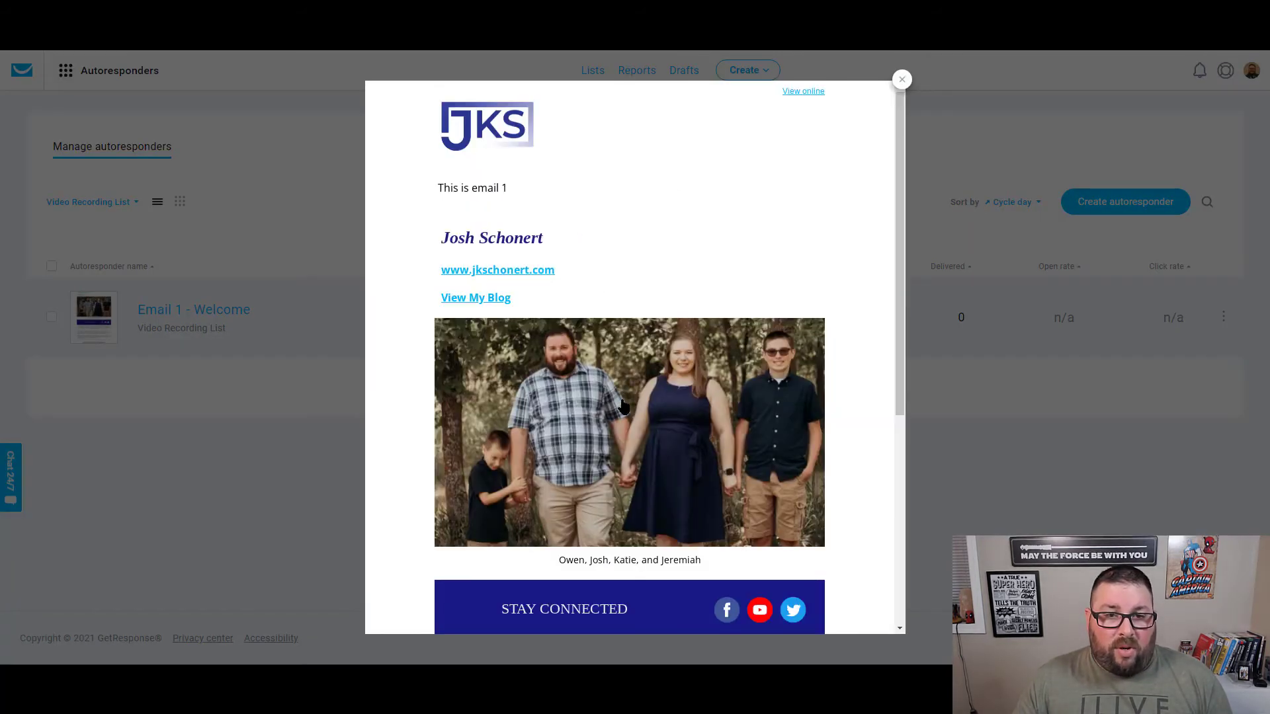
# - Look through the full message preview of the welcome autoresponder and close the preview
pyautogui.scroll(-4, 546, 370)
pyautogui.scroll(-1, 540, 365)
pyautogui.scroll(5, 539, 363)
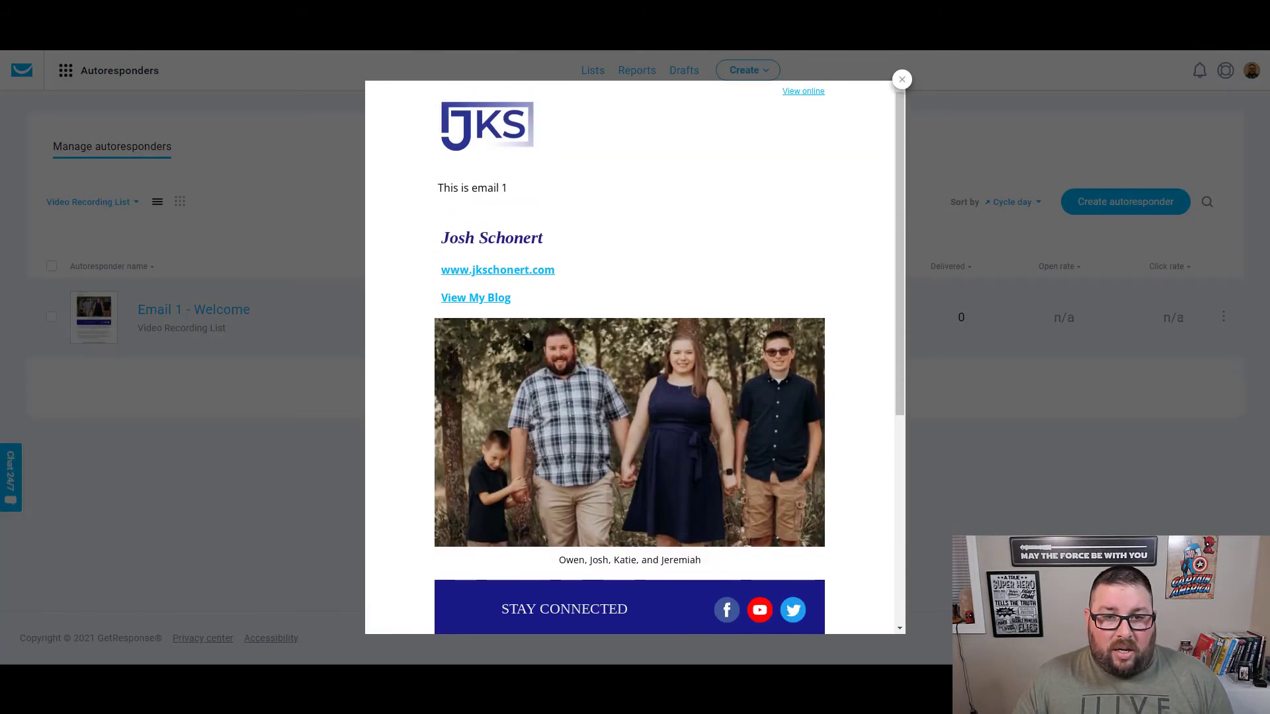
pyautogui.scroll(-5, 524, 377)
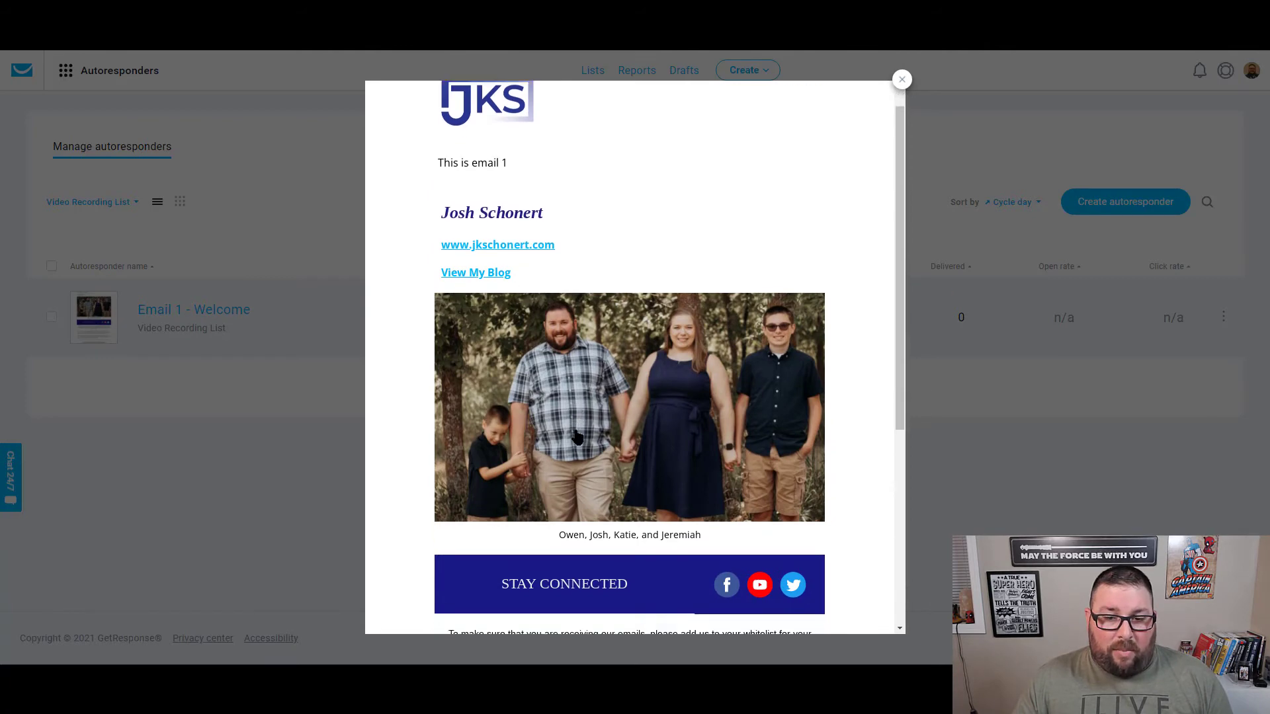
pyautogui.click(354, 207)
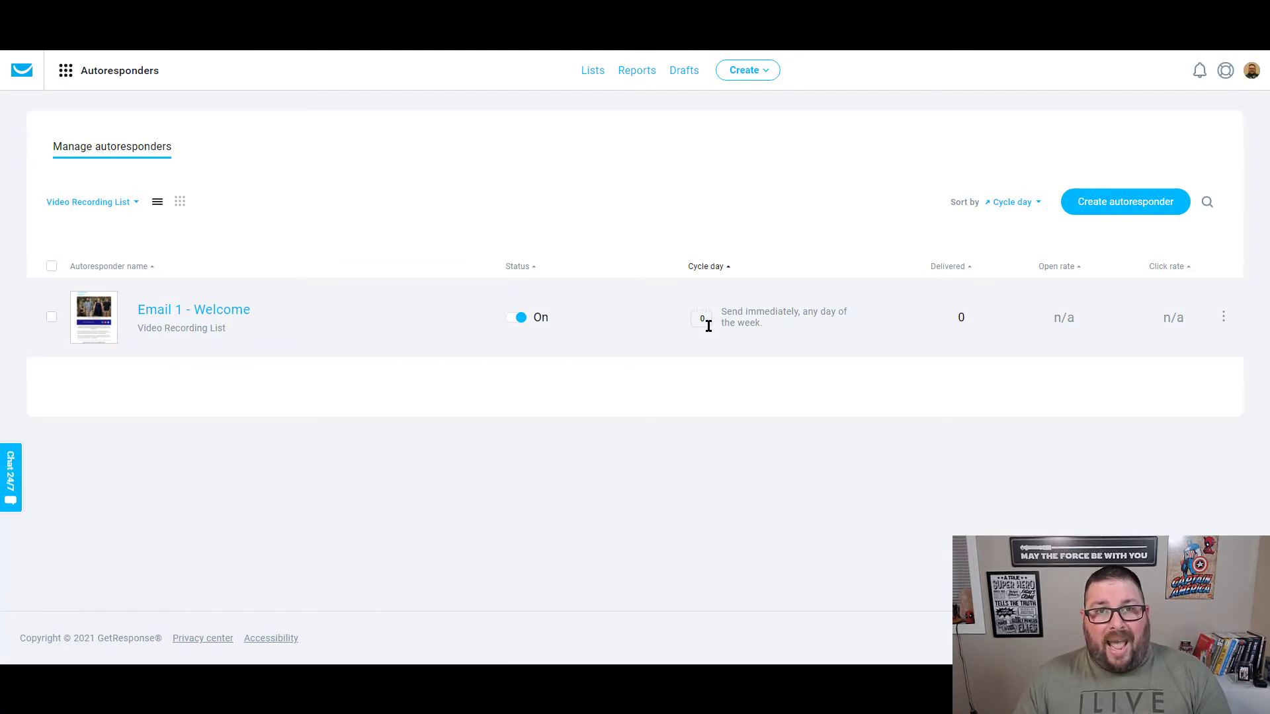
# - Create a new autoresponder and name it "Email 2"
pyautogui.click(1107, 207)
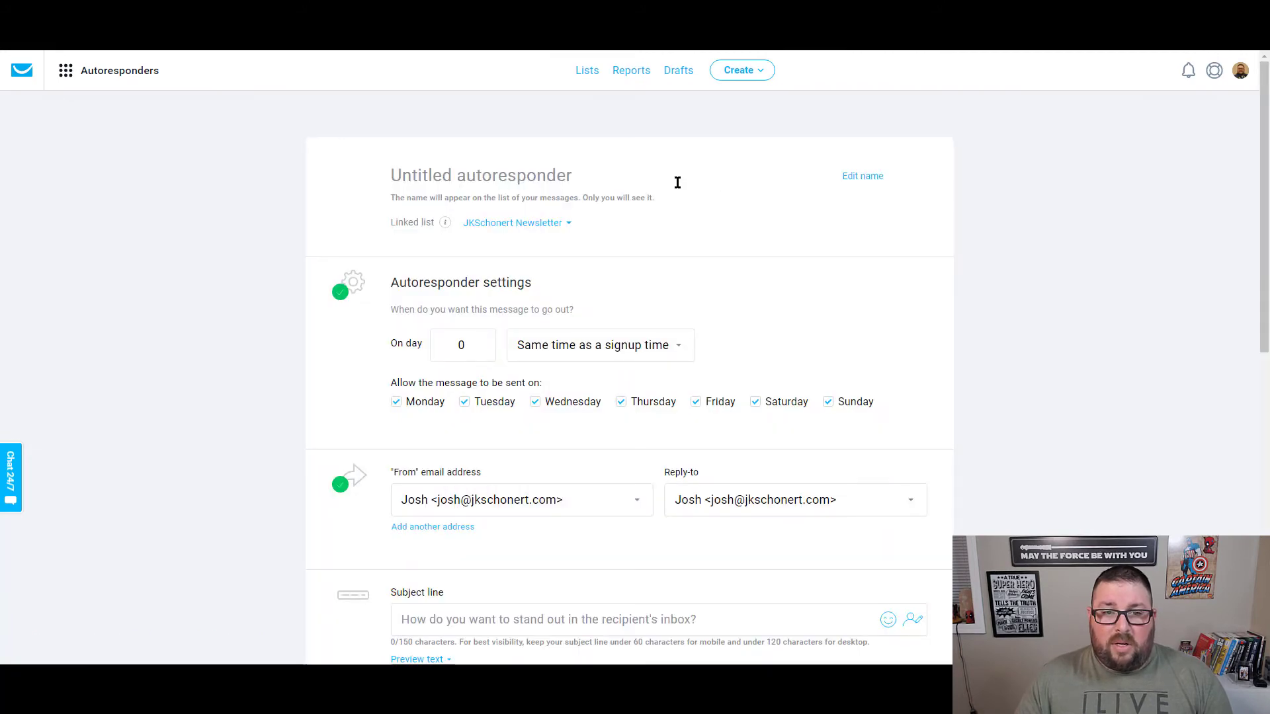
pyautogui.click(569, 176)
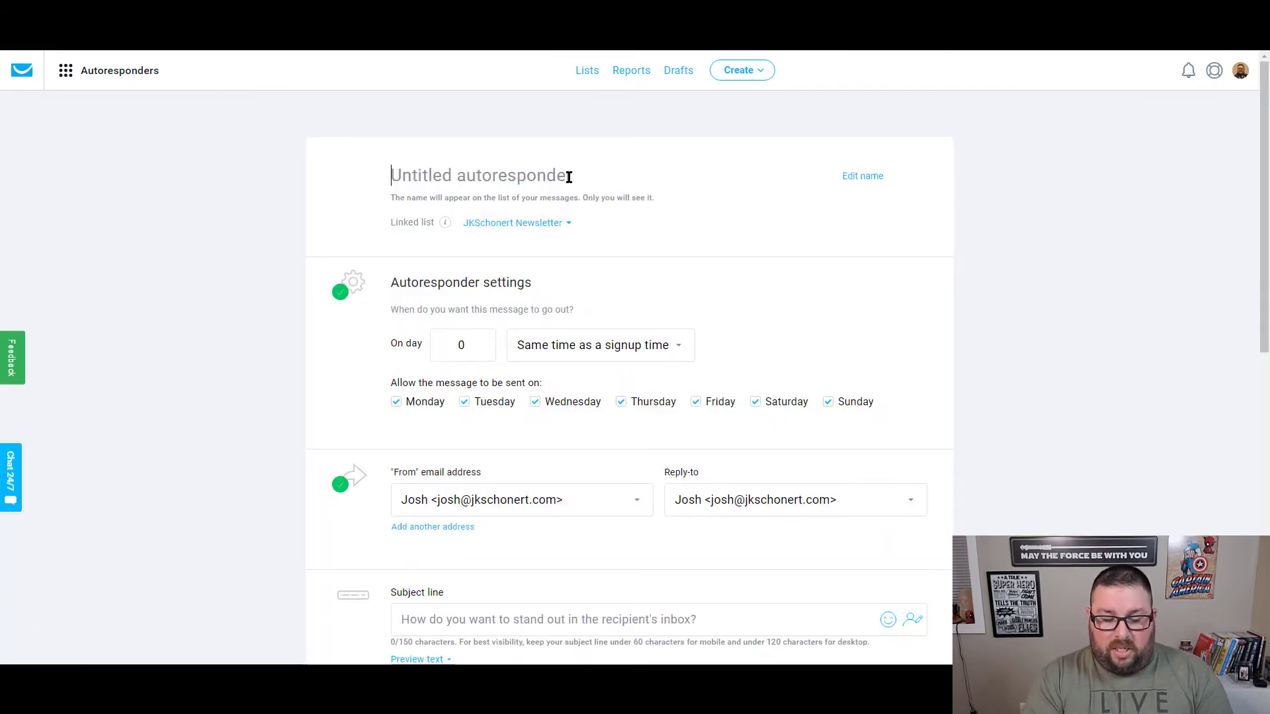
pyautogui.write('emai')
pyautogui.press('BackSpace')
pyautogui.press('BackSpace')
pyautogui.press('BackSpace')
pyautogui.press('BackSpace')
pyautogui.write('Email 2')
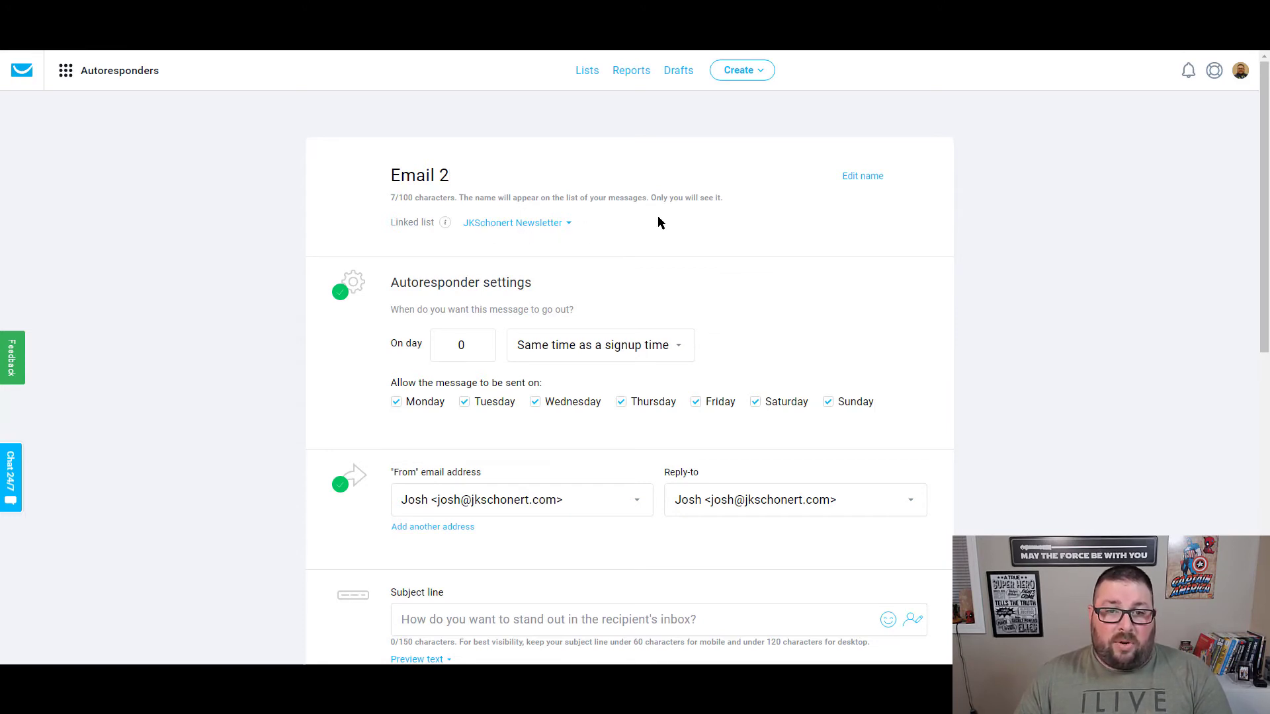
# - Link the autoresponder to the Video Recording List and set it to go out on day 1
pyautogui.click(532, 228)
pyautogui.scroll(-3, 529, 364)
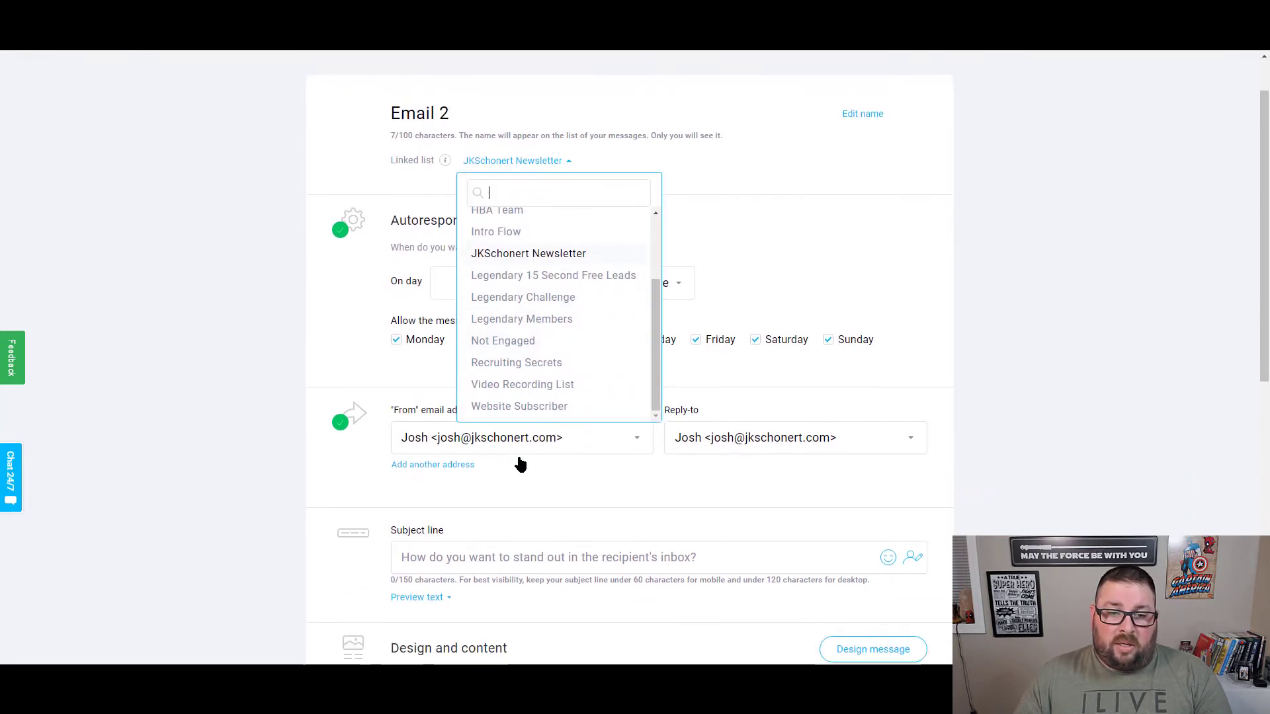
pyautogui.click(507, 365)
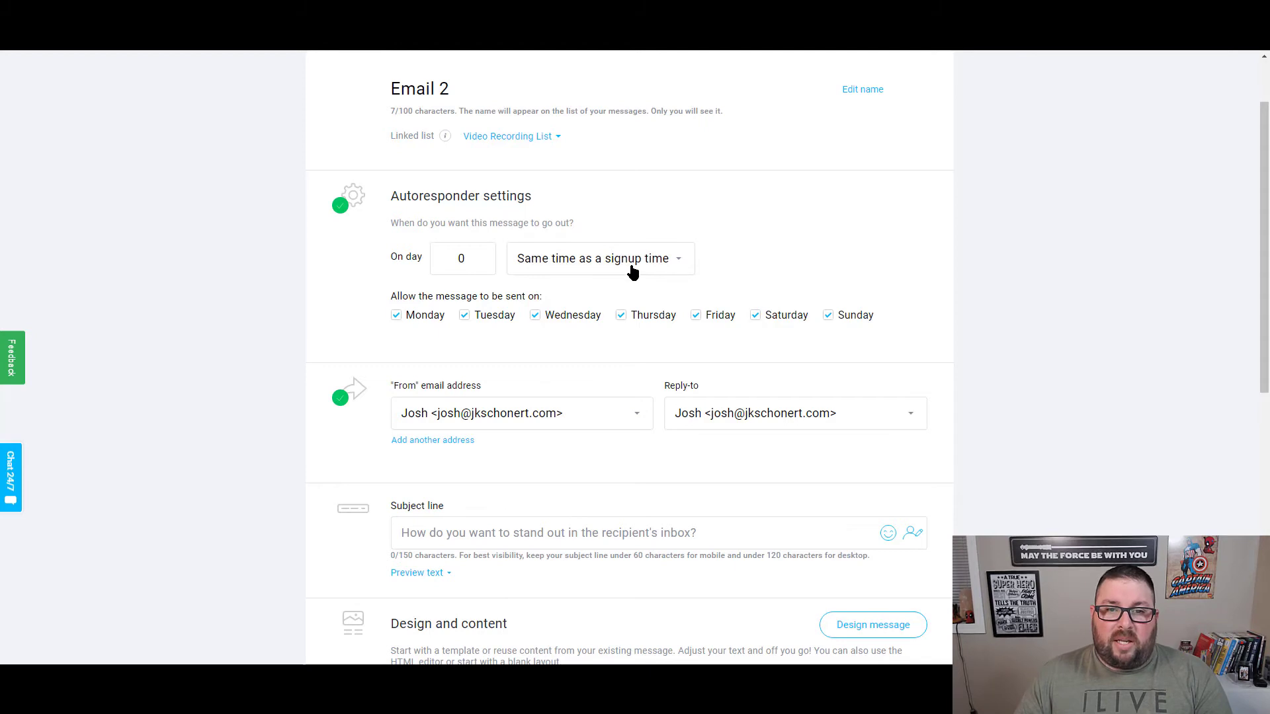
pyautogui.click(481, 256)
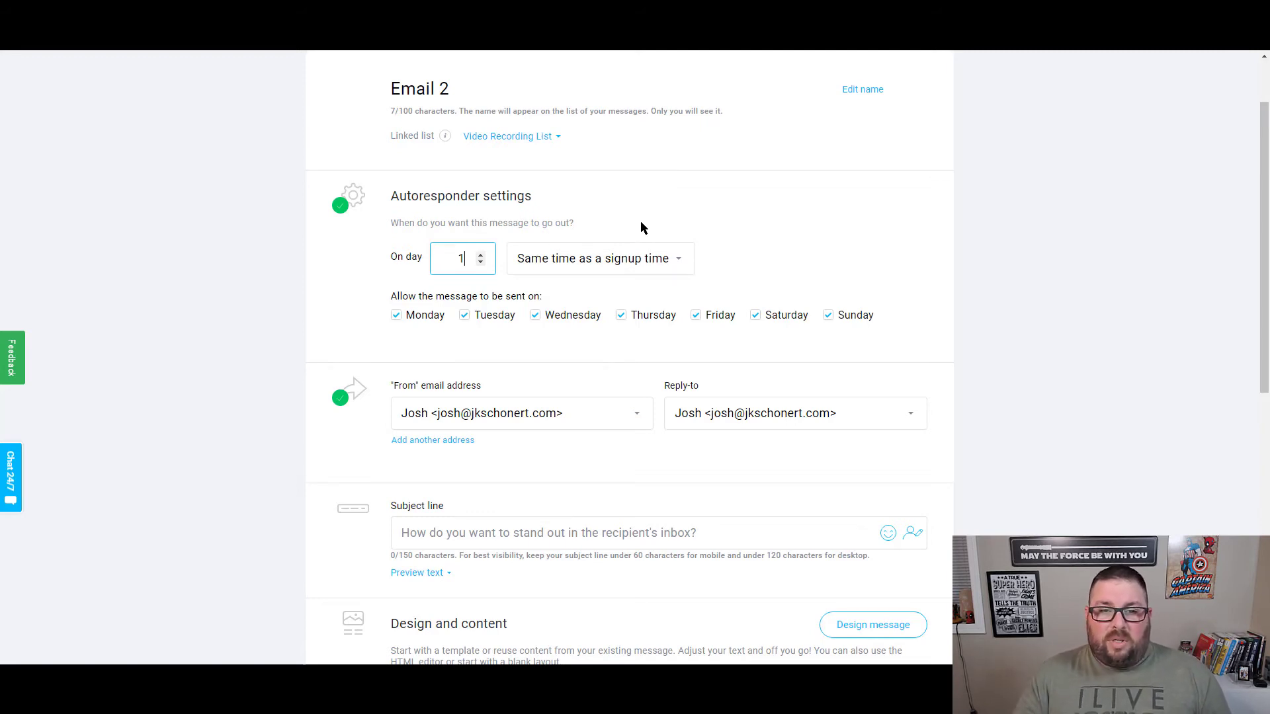
# - Enter the subject line "Email 2" and the preview text "2nd Email in the series"
pyautogui.scroll(-4, 813, 443)
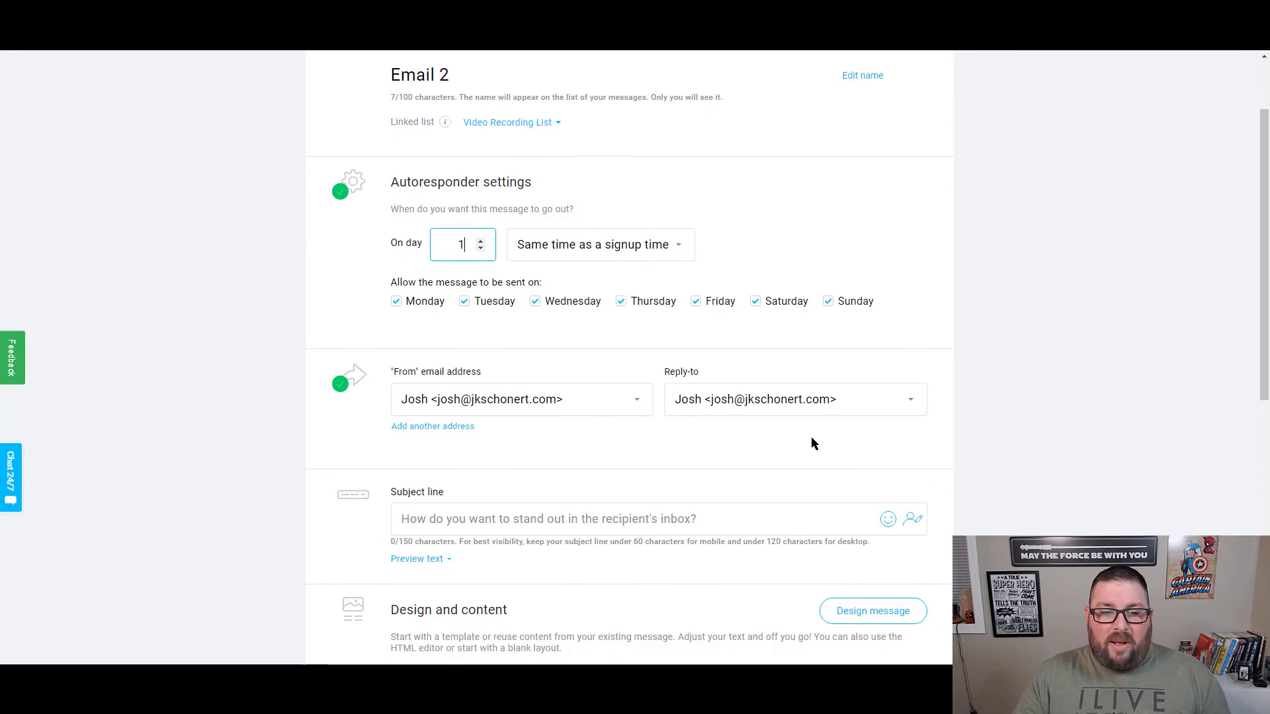
pyautogui.click(503, 270)
pyautogui.write('Email 2')
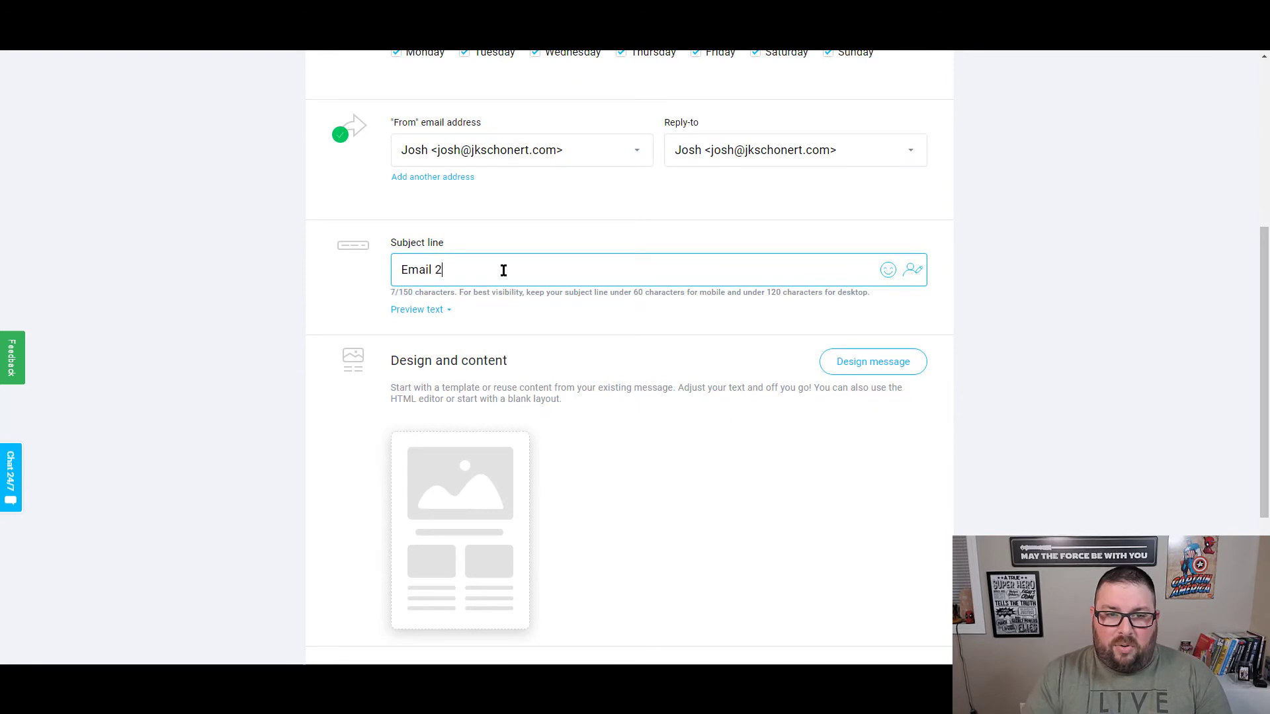
pyautogui.click(439, 310)
pyautogui.click(463, 336)
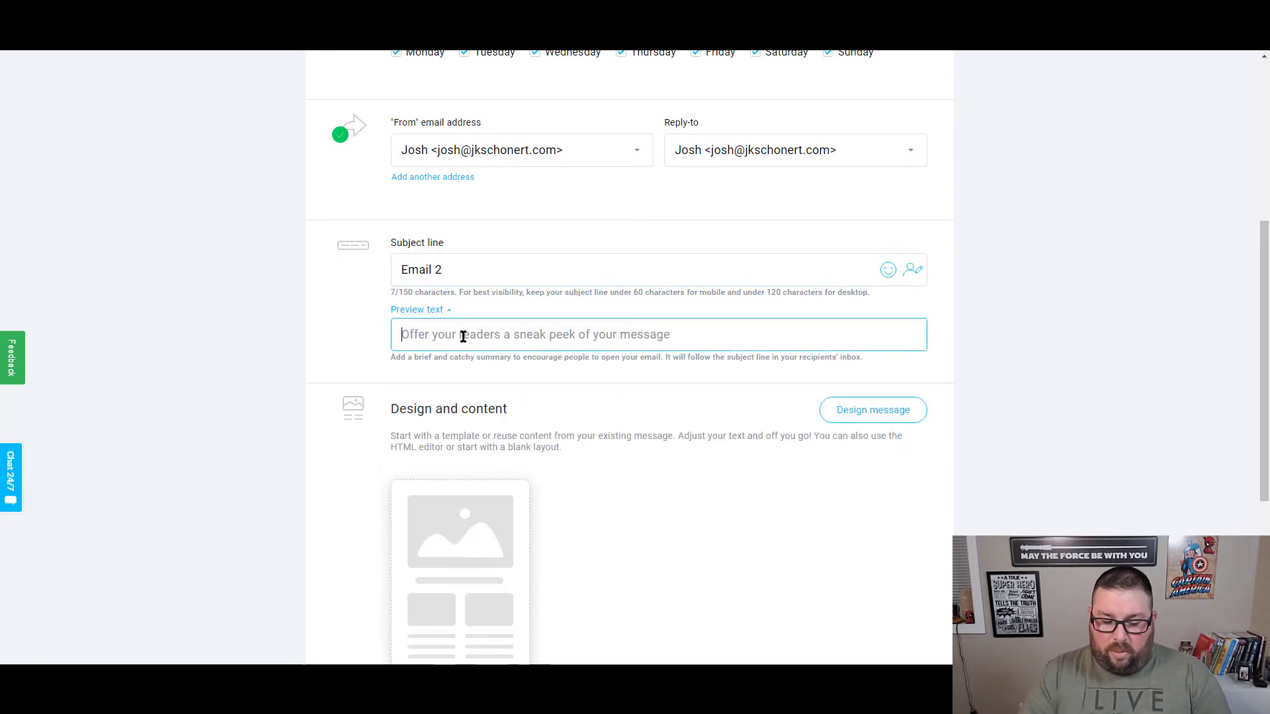
pyautogui.write('2nd Email ')
pyautogui.write('in th')
pyautogui.write(' in the s')
pyautogui.write('eries')
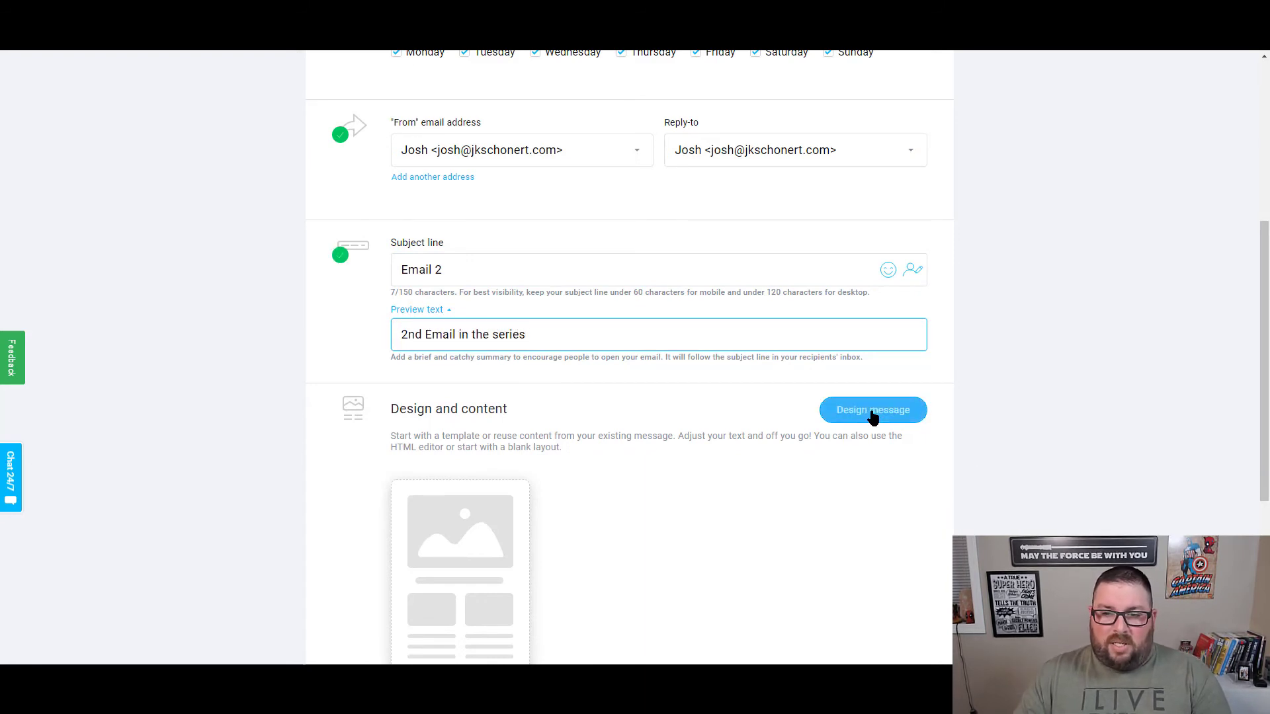
# - Design the message from the saved "Newsletter without CTA" template, replacing the placeholder text below the logo with "This is email 2"
pyautogui.click(873, 411)
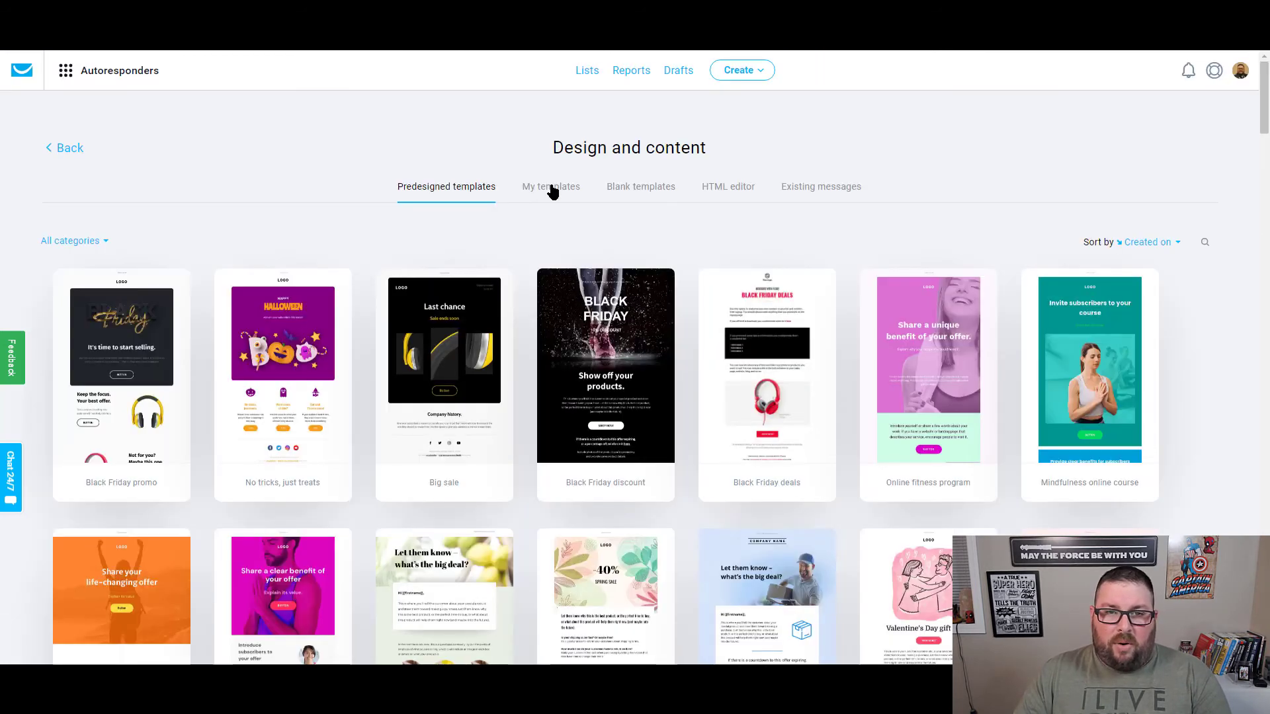
pyautogui.click(552, 191)
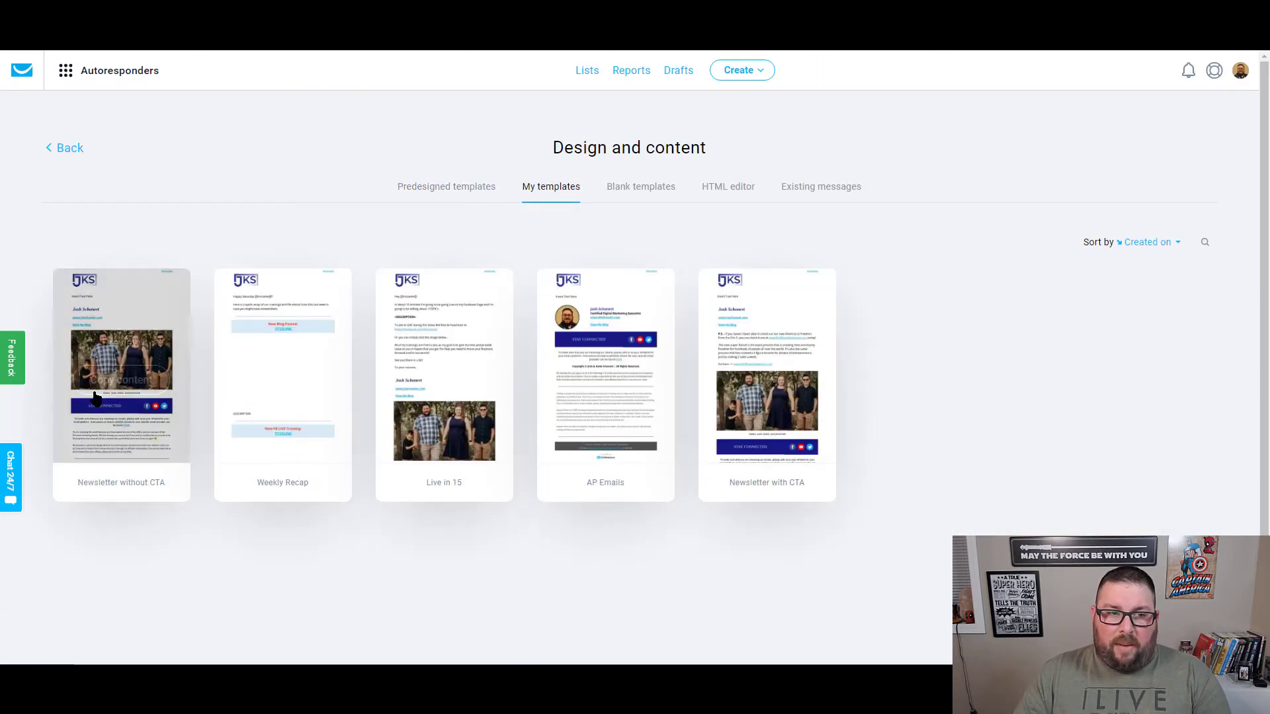
pyautogui.click(125, 388)
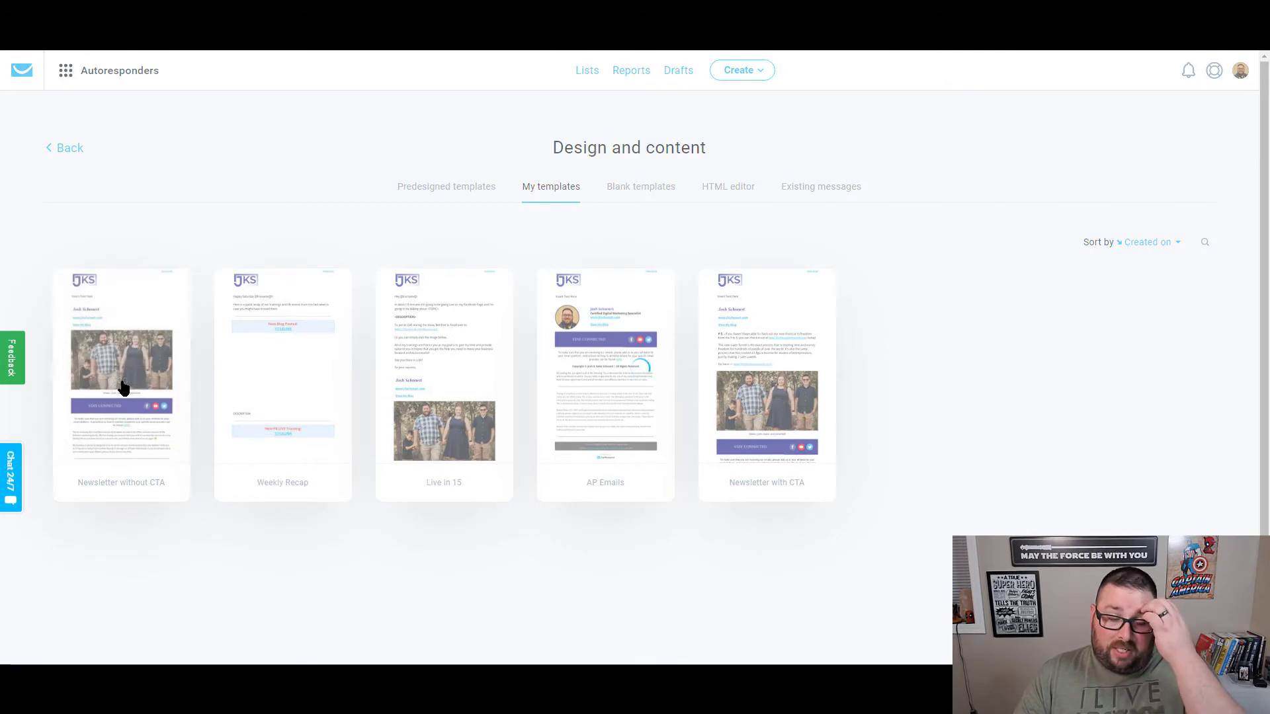
pyautogui.tripleClick(317, 209)
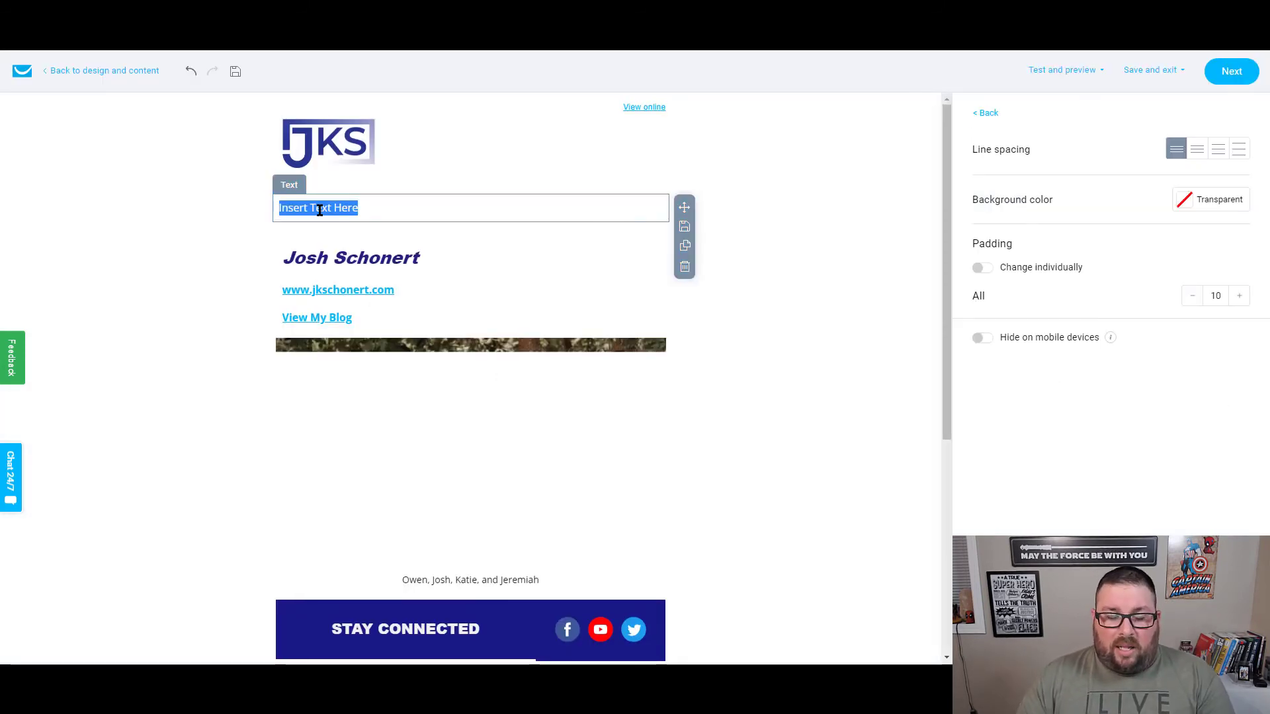
pyautogui.write('This is email 2')
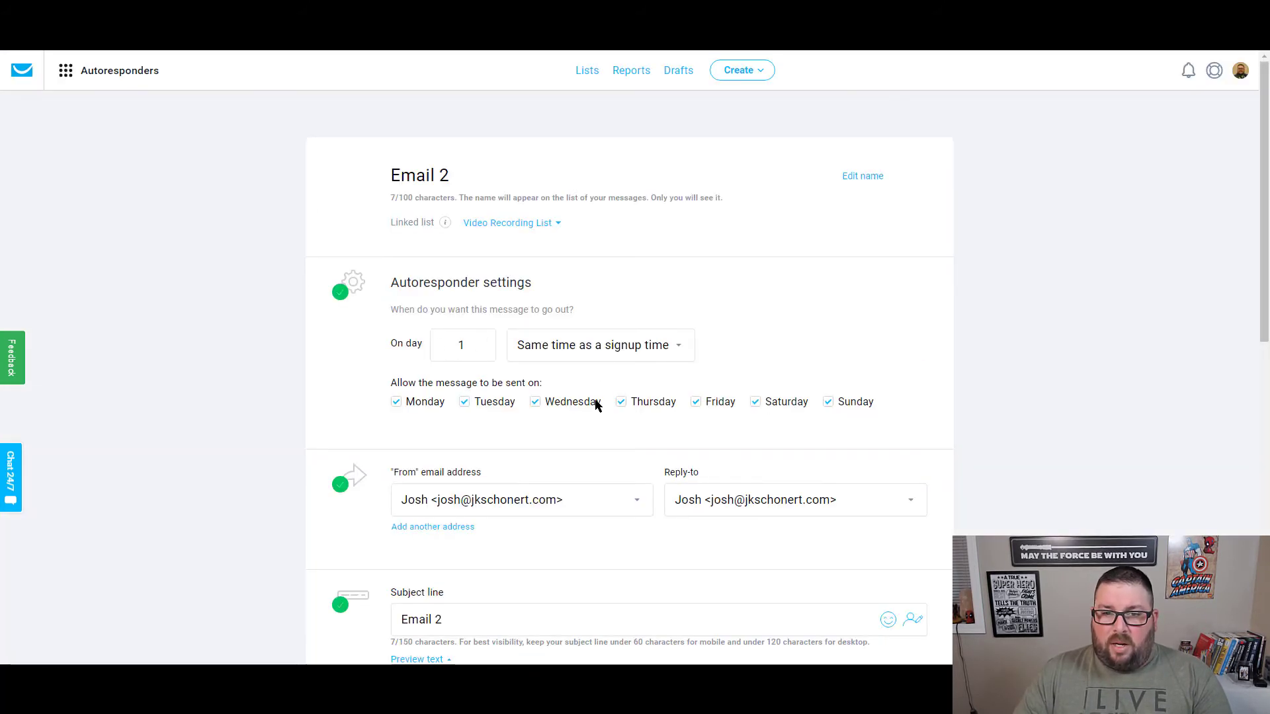
# - Turn off link click tracking with Google Analytics for "Email 2", and save and publish it
pyautogui.scroll(-8, 731, 418)
pyautogui.moveTo(419, 369)
pyautogui.scroll(-3, 657, 433)
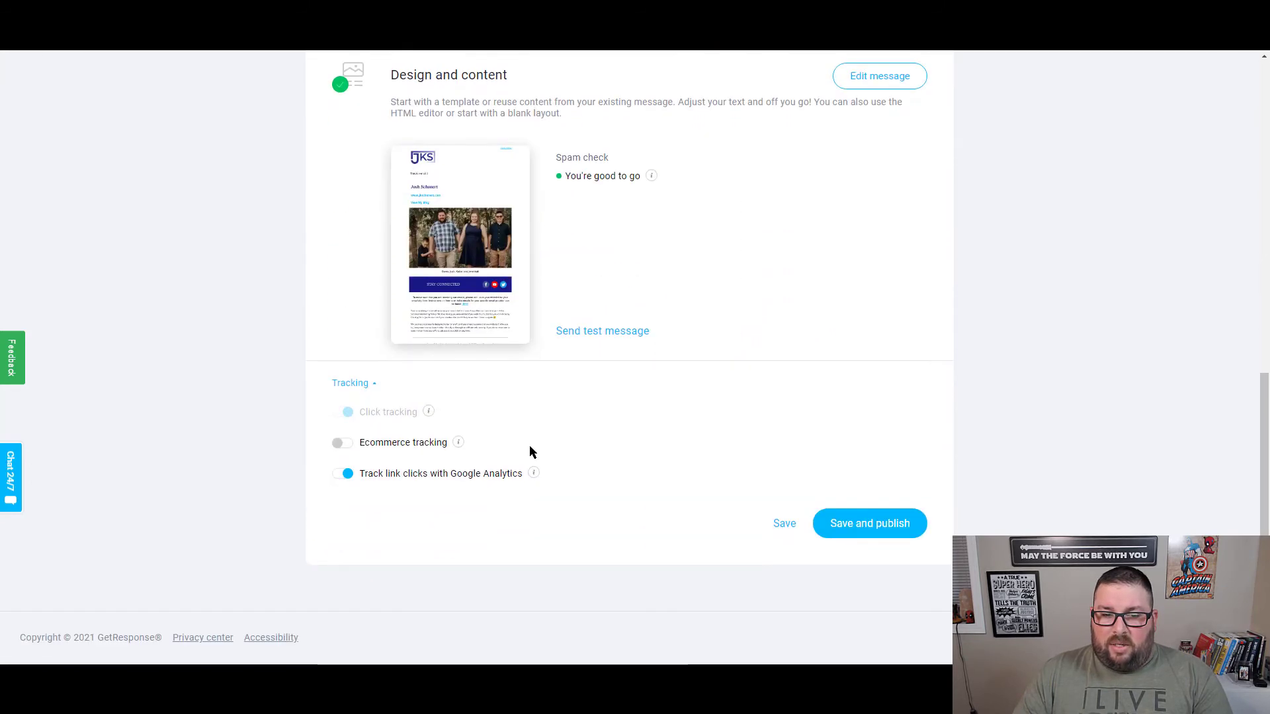
pyautogui.click(470, 479)
pyautogui.click(893, 530)
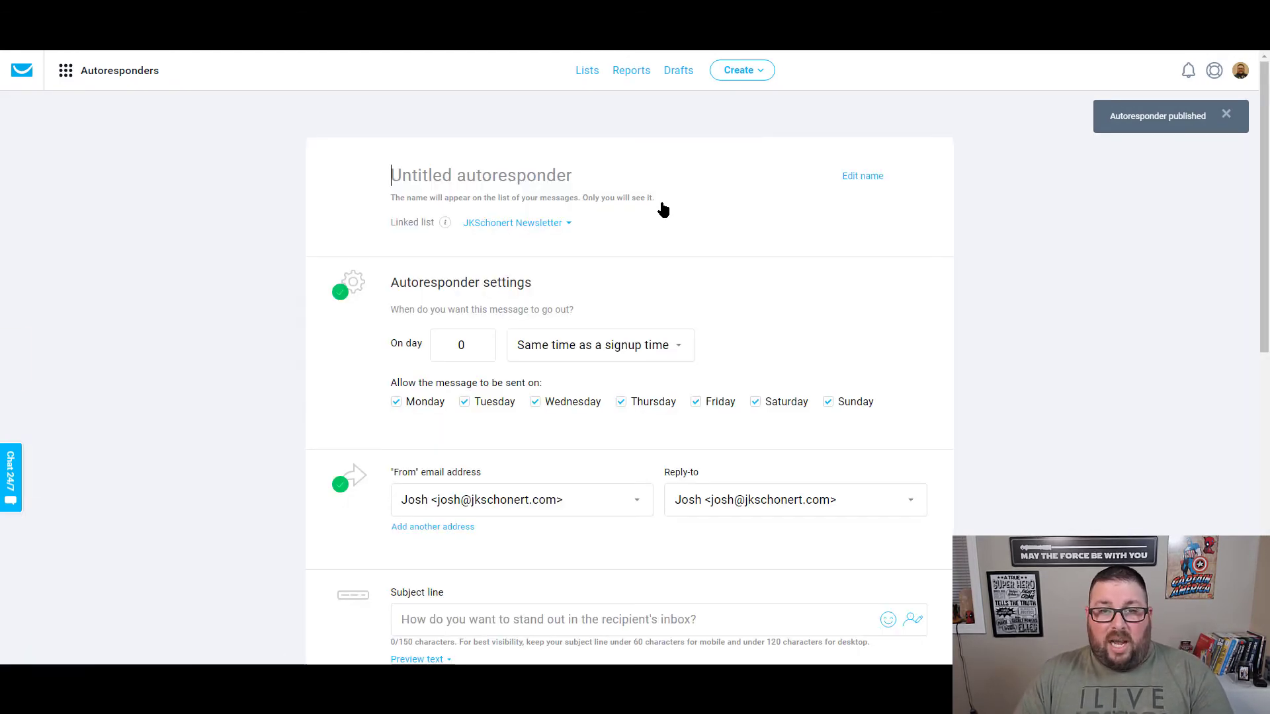
# - Name the new untitled autoresponder "Email 3" and link it to the Video Recording List
pyautogui.click(485, 176)
pyautogui.write('Email 3')
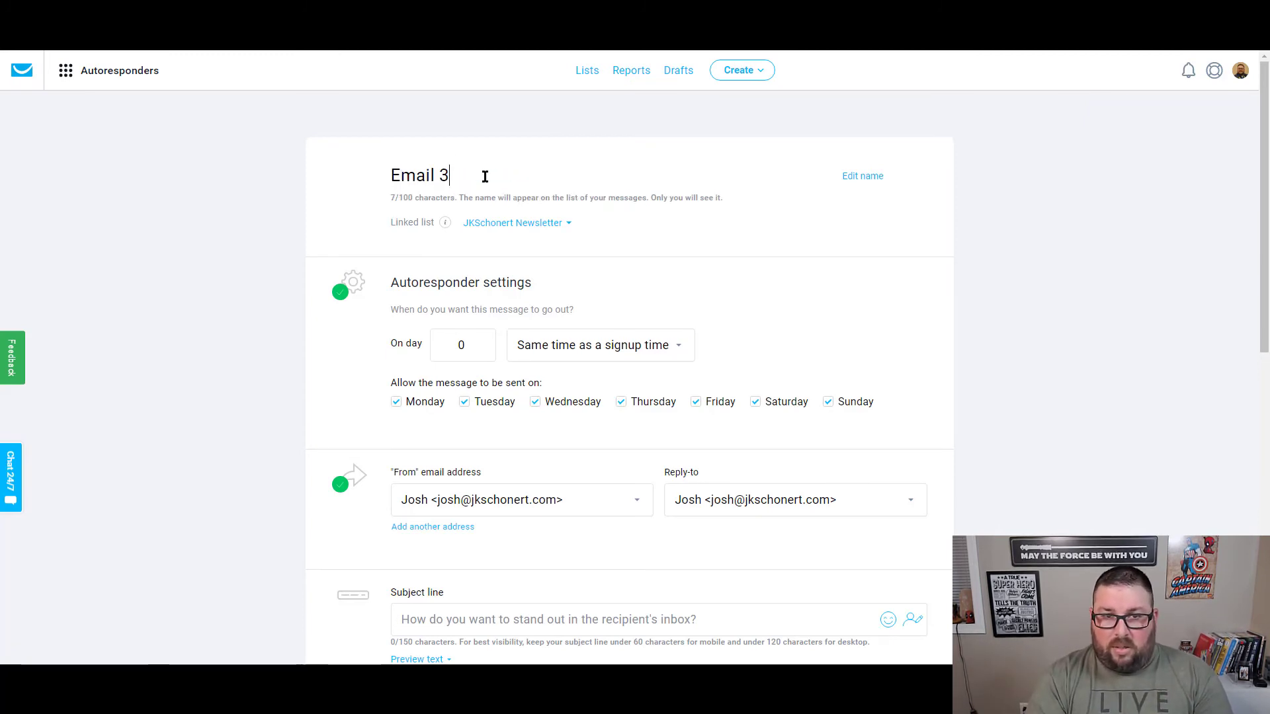
pyautogui.click(539, 225)
pyautogui.scroll(-2, 500, 342)
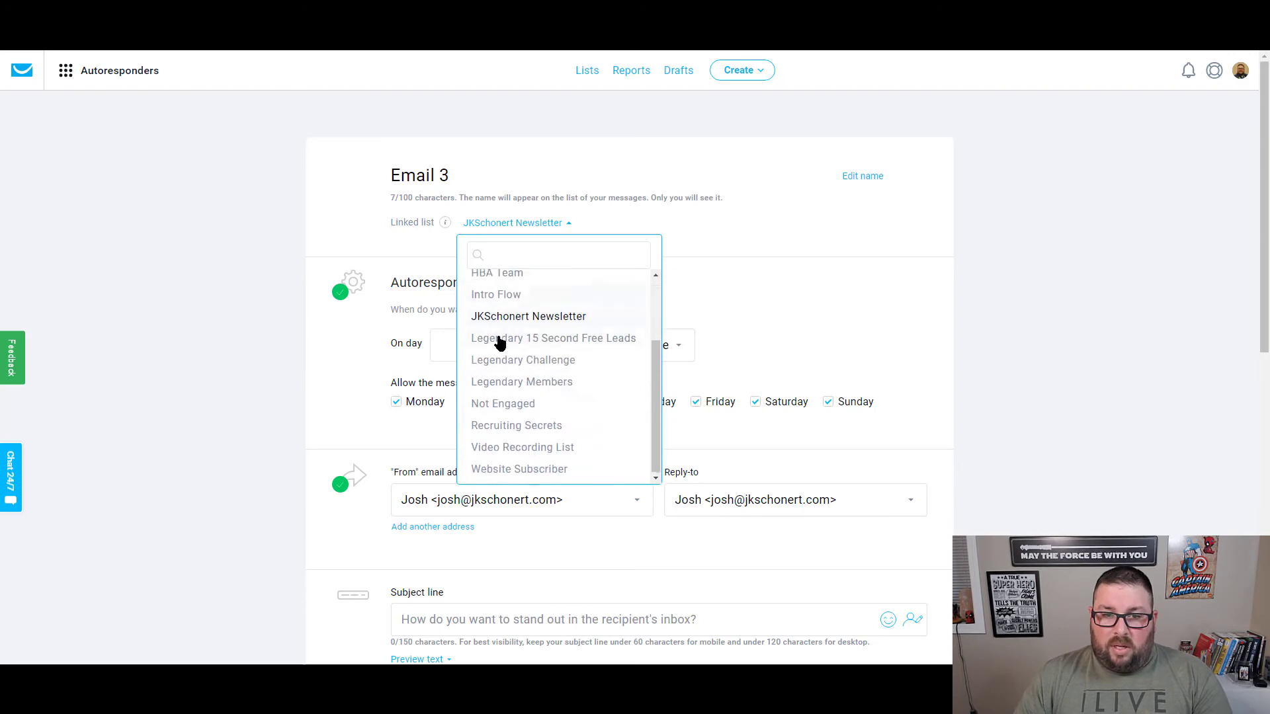
pyautogui.scroll(-3, 499, 342)
pyautogui.click(535, 381)
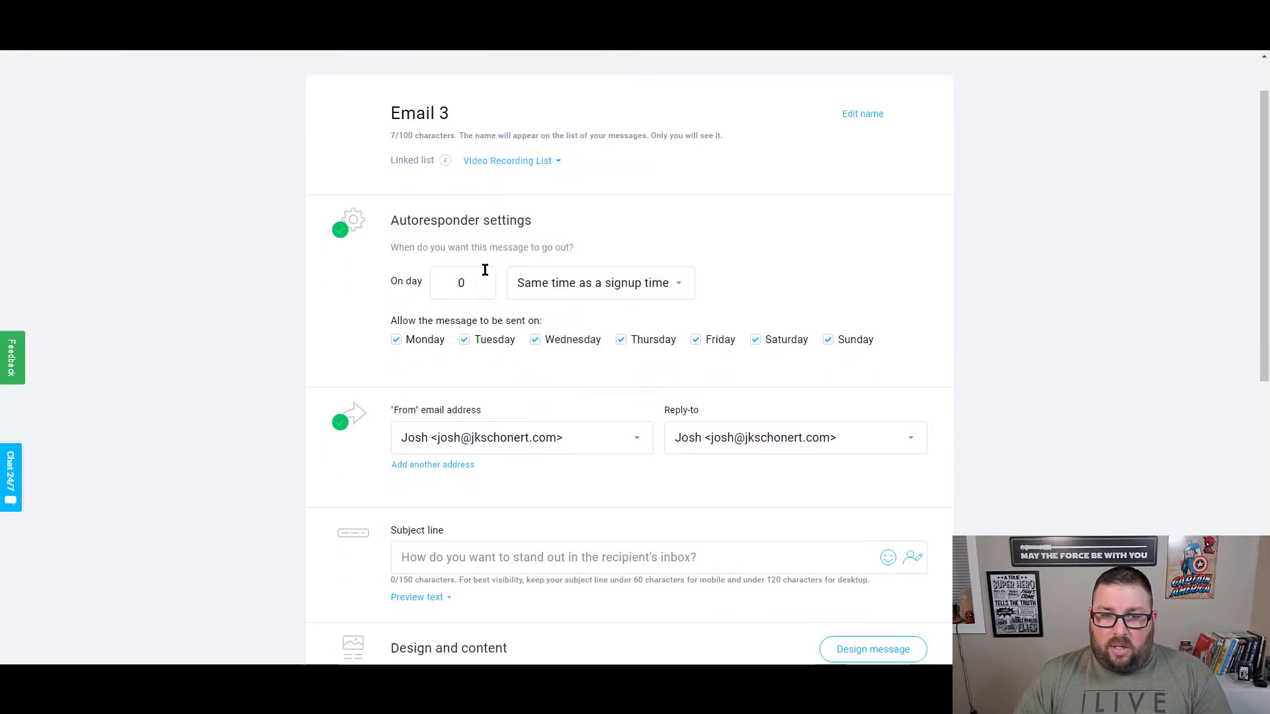
# - Set the autoresponder to go out on day 2 and enter the subject line "Email 3"
pyautogui.doubleClick(483, 283)
pyautogui.write('2')
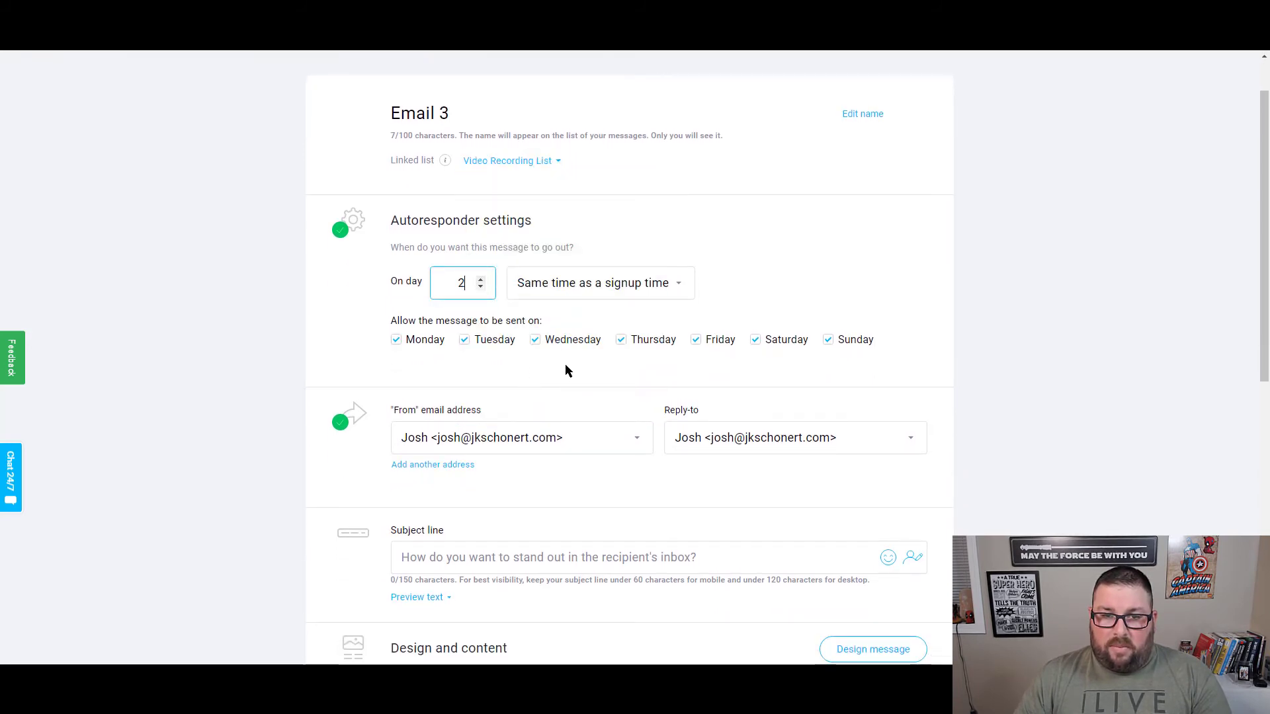
pyautogui.click(598, 558)
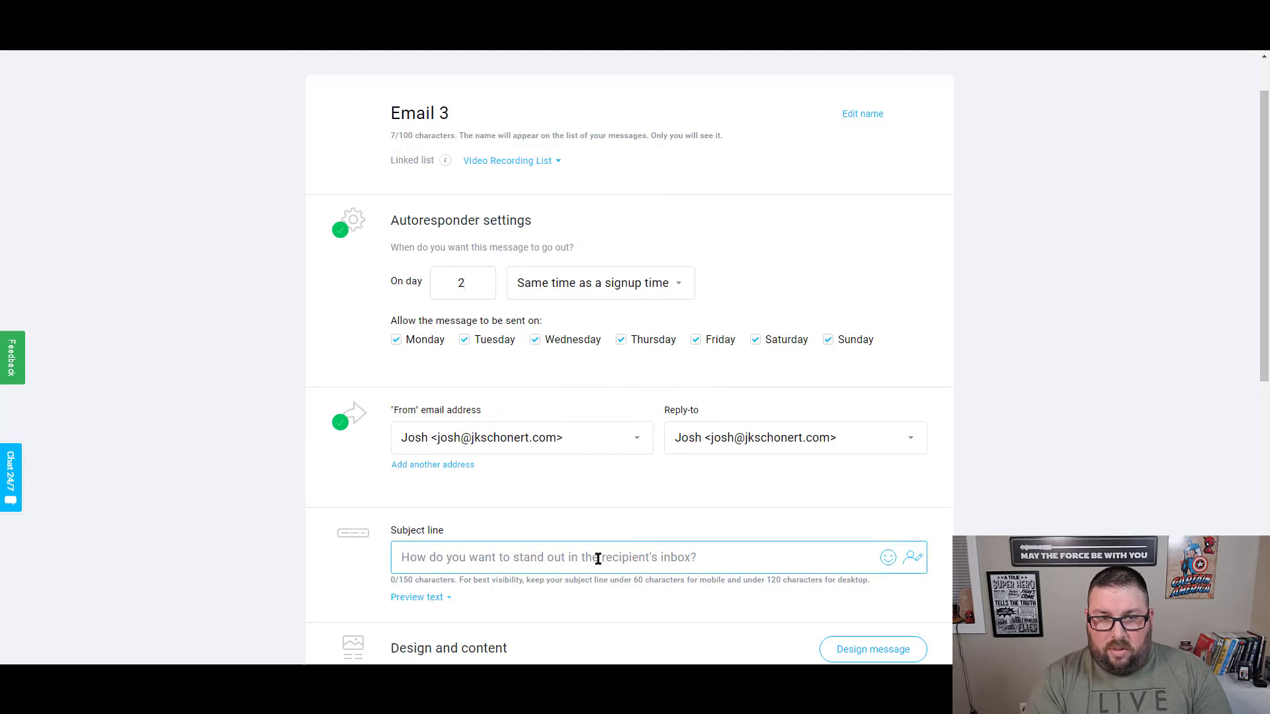
pyautogui.write('Email 3')
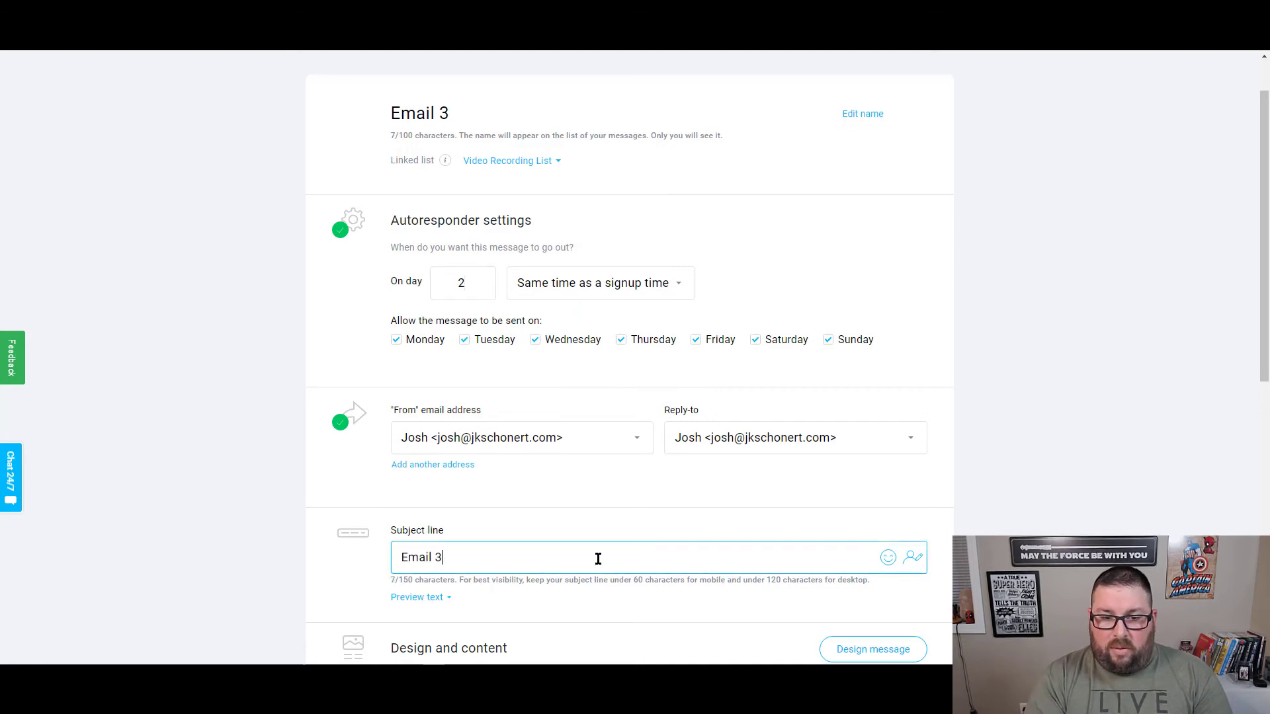
# - Add the preview text "This is the third email in the sequence" below the subject line
pyautogui.click(442, 599)
pyautogui.click(448, 618)
pyautogui.write('Th')
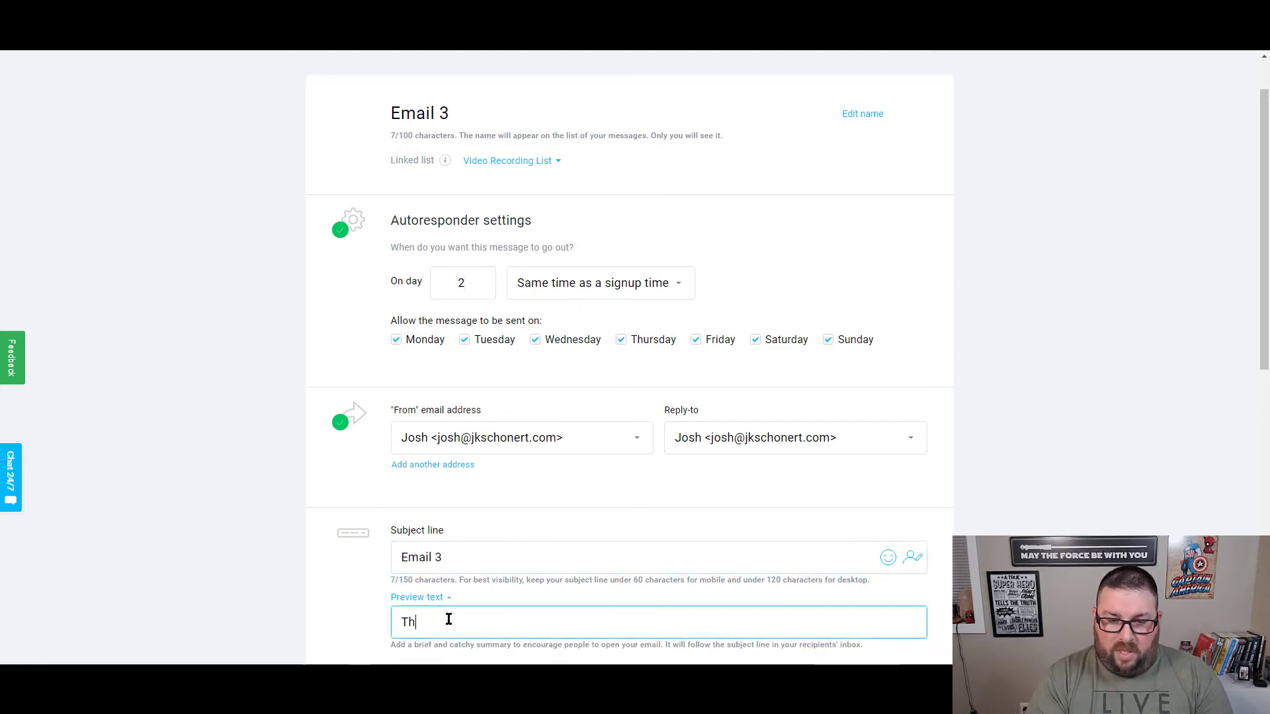
pyautogui.write('is is the third email in the se')
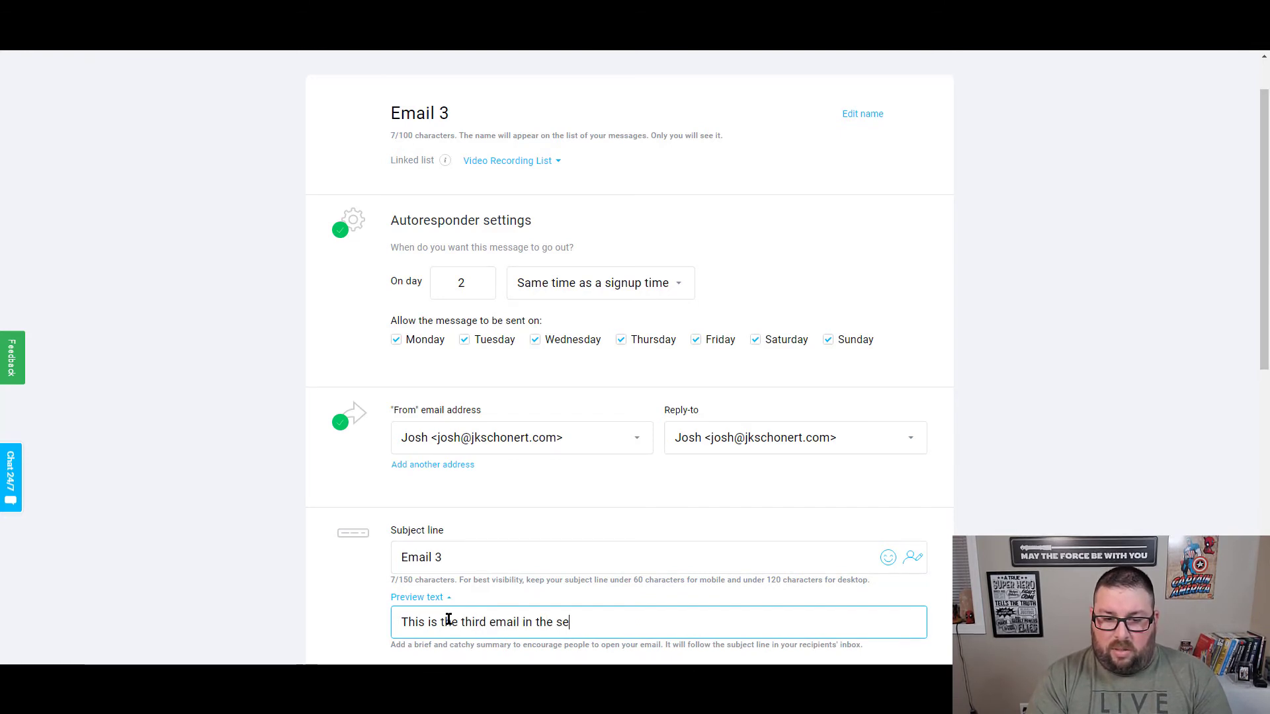
pyautogui.write('quence')
# - Start designing the "Email 3" message from the saved "Newsletter without CTA" template
pyautogui.scroll(-4, 808, 462)
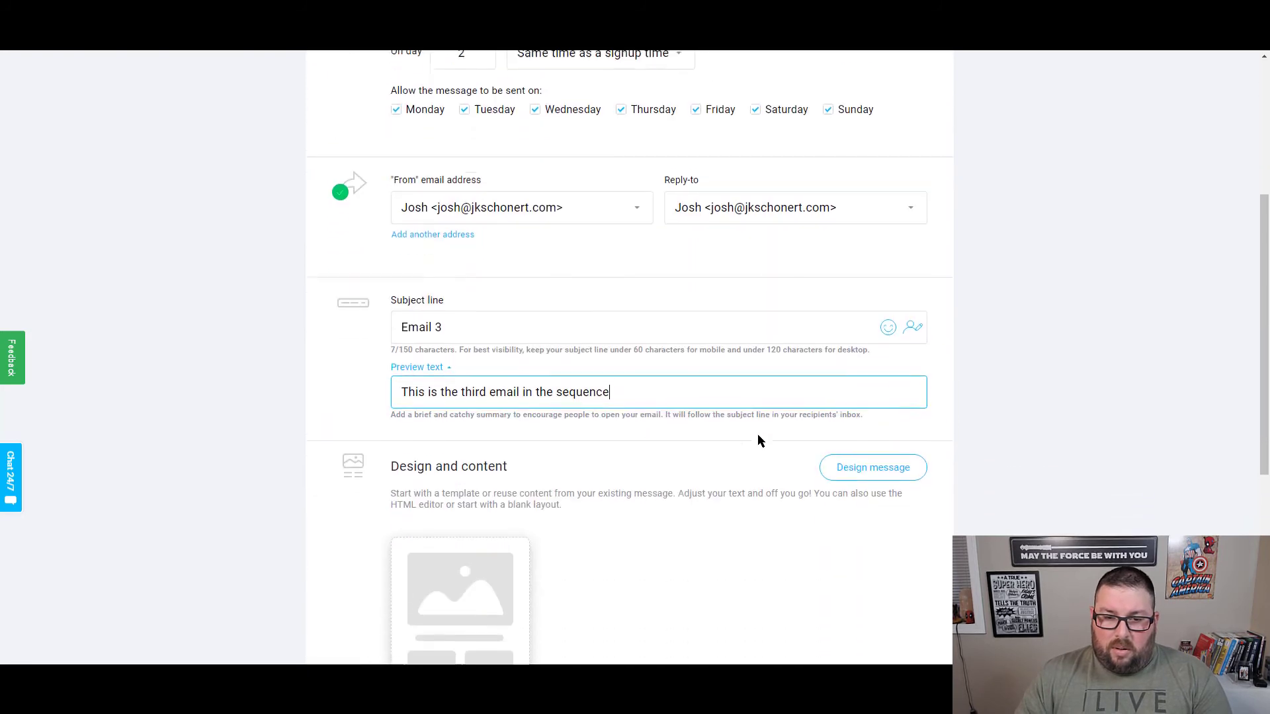
pyautogui.click(856, 444)
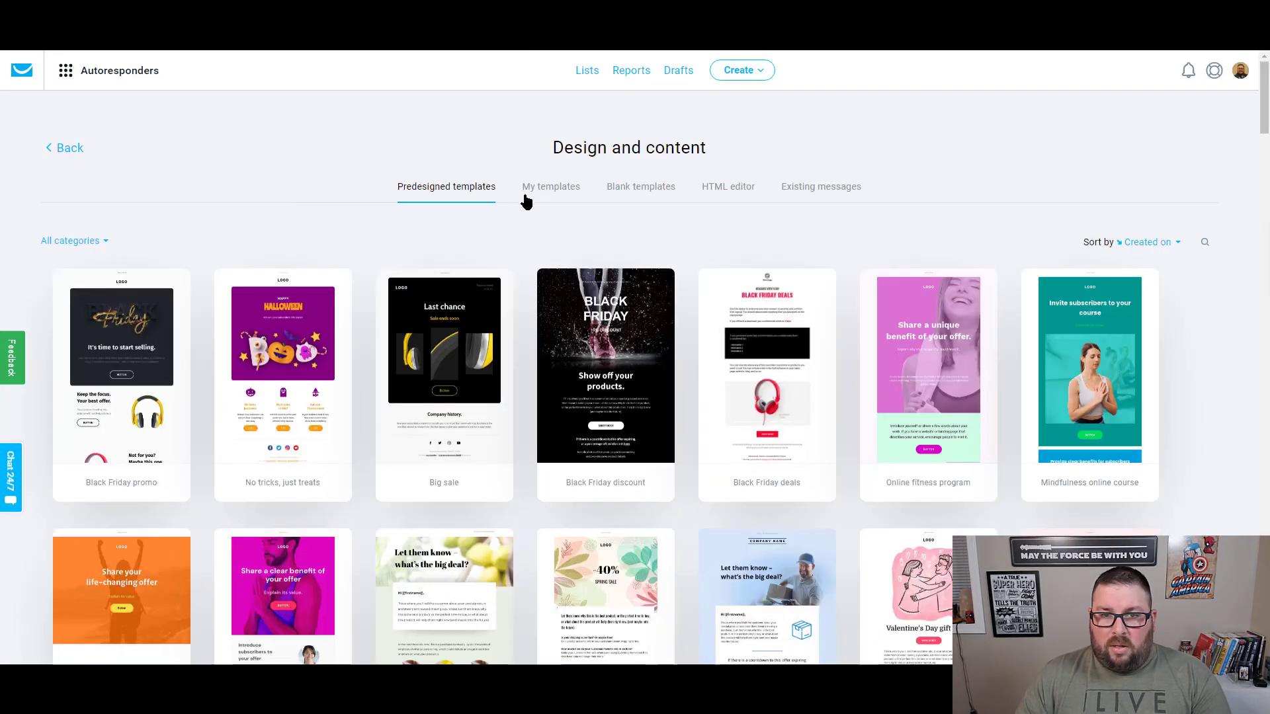
pyautogui.click(525, 197)
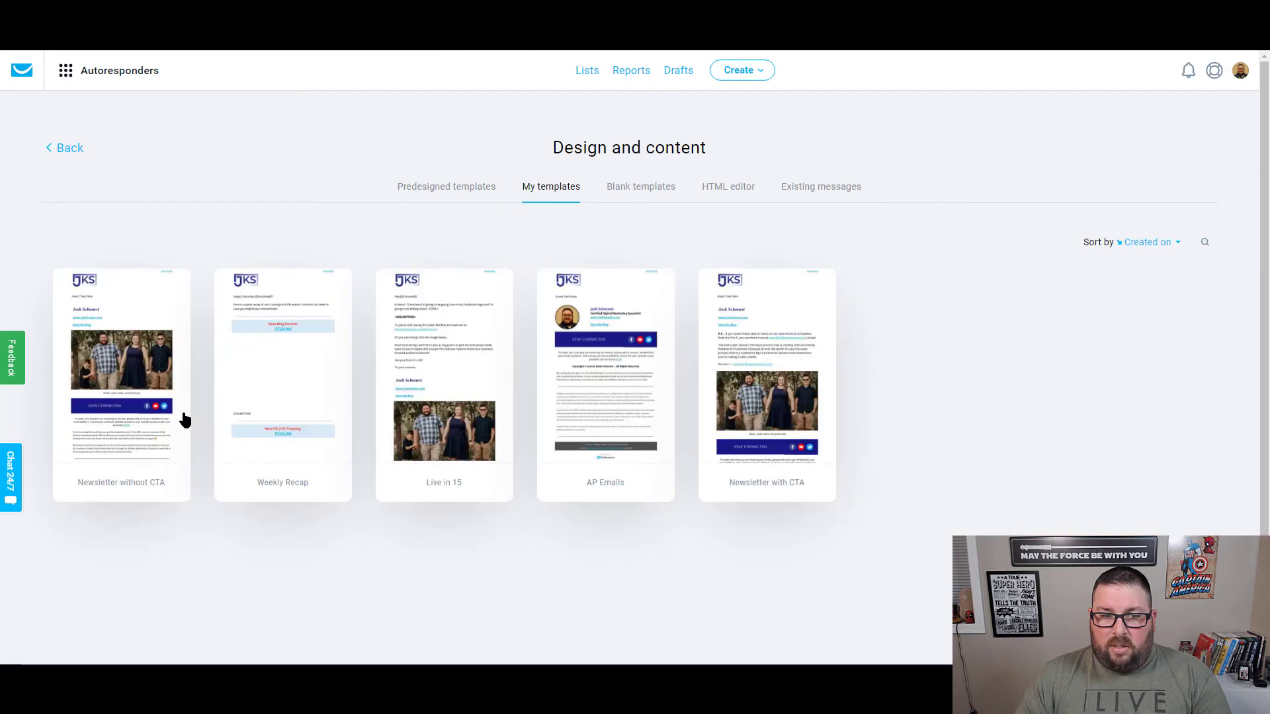
pyautogui.click(104, 389)
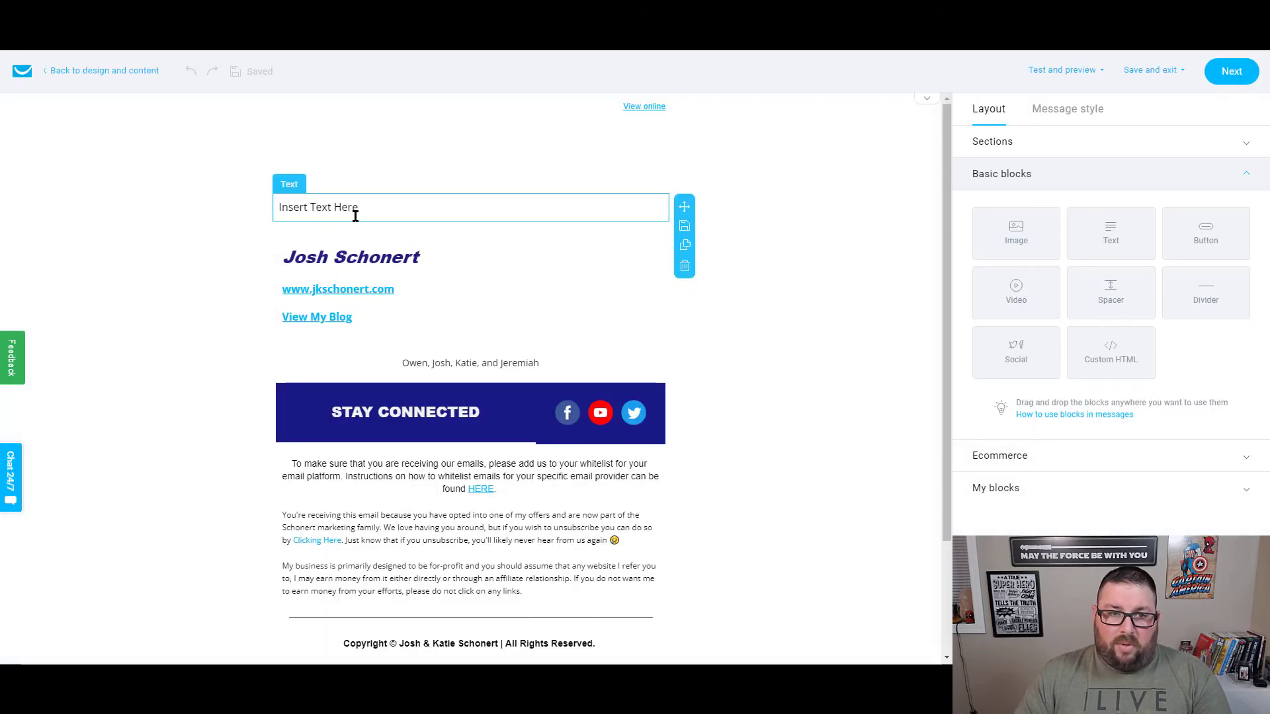
# - Replace the "Insert Text Here" placeholder with "This is email 3" and return to the autoresponder settings
pyautogui.doubleClick(322, 207)
pyautogui.hotkey('ctrl', 'a')
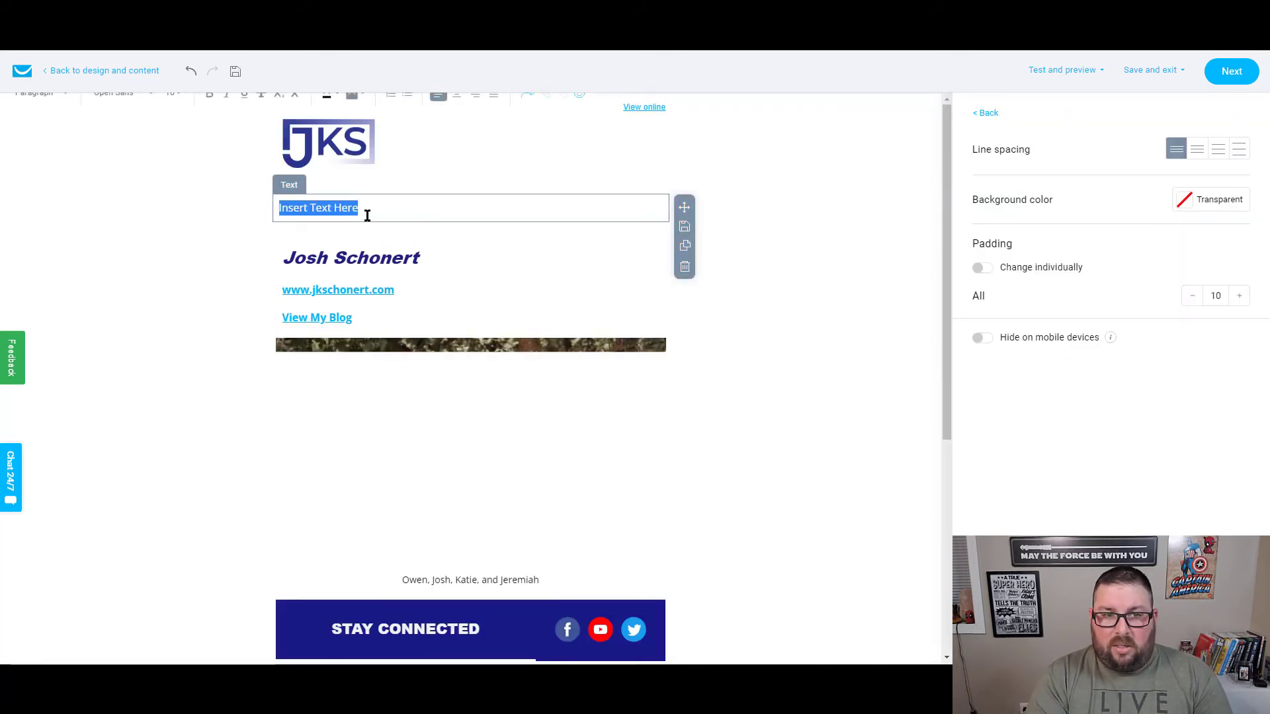
pyautogui.write('This is email 3')
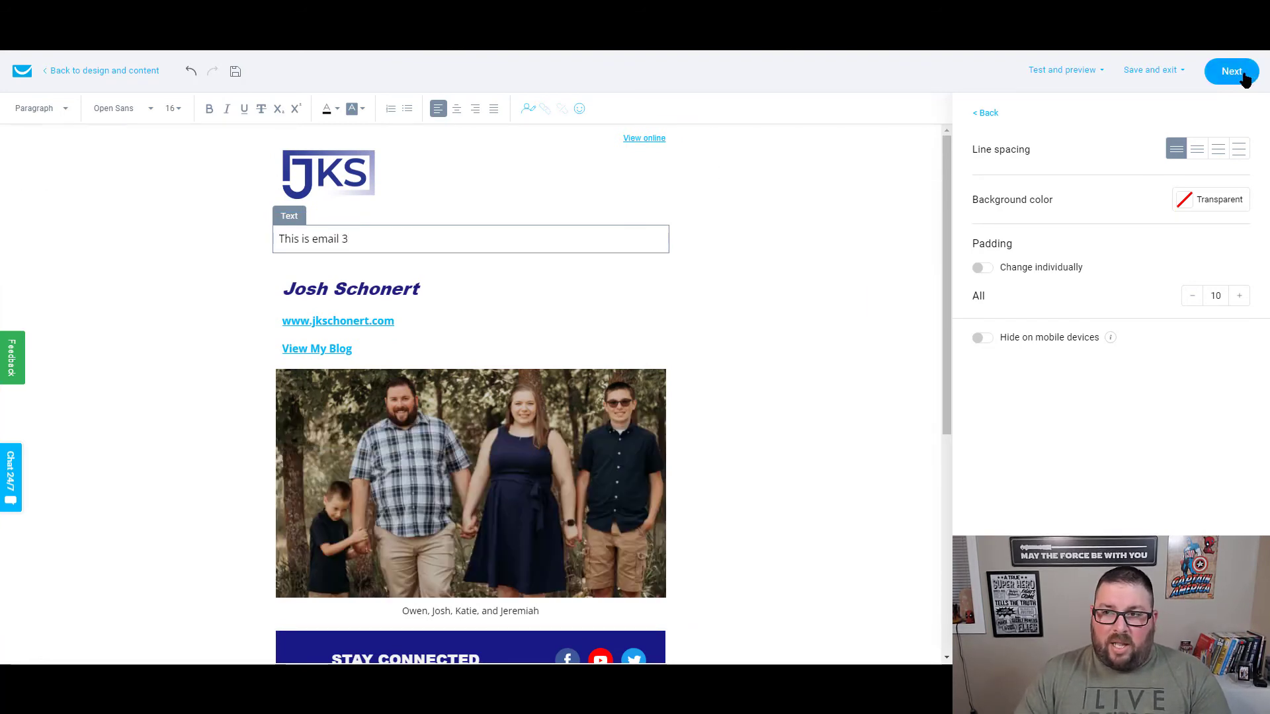
pyautogui.click(1231, 71)
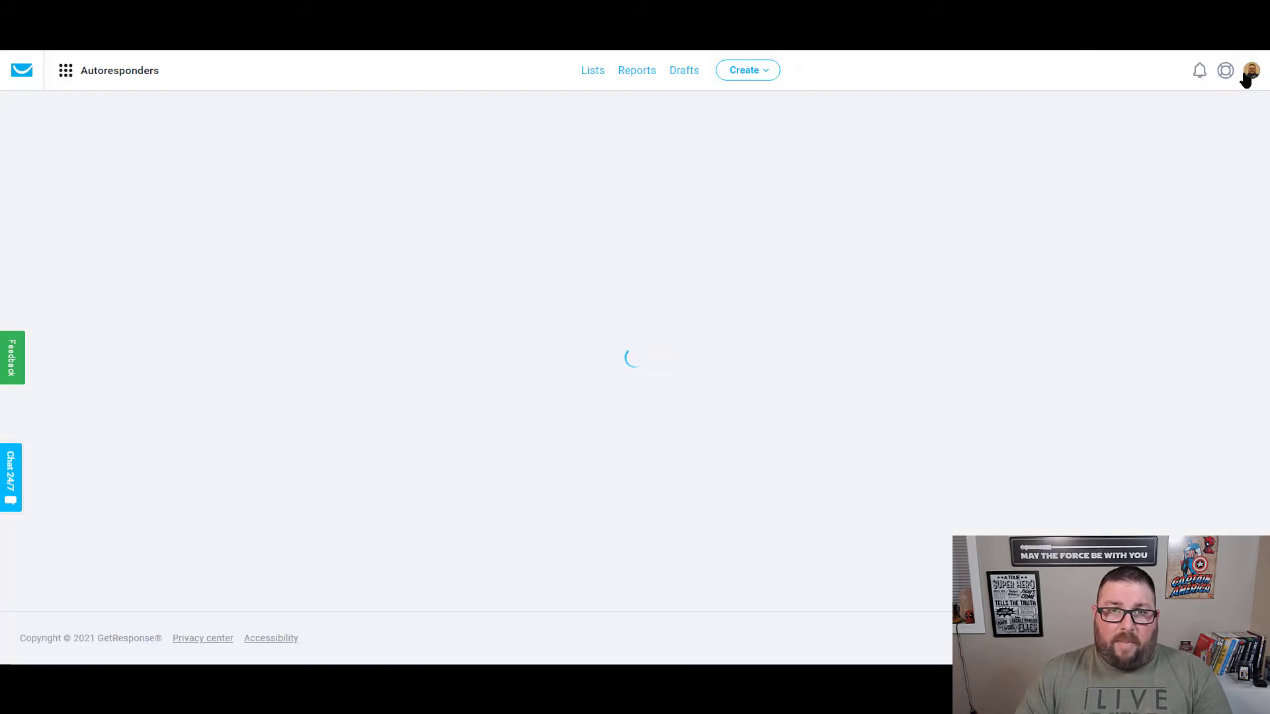
# - Save and publish the "Email 3" autoresponder
pyautogui.scroll(-10, 658, 363)
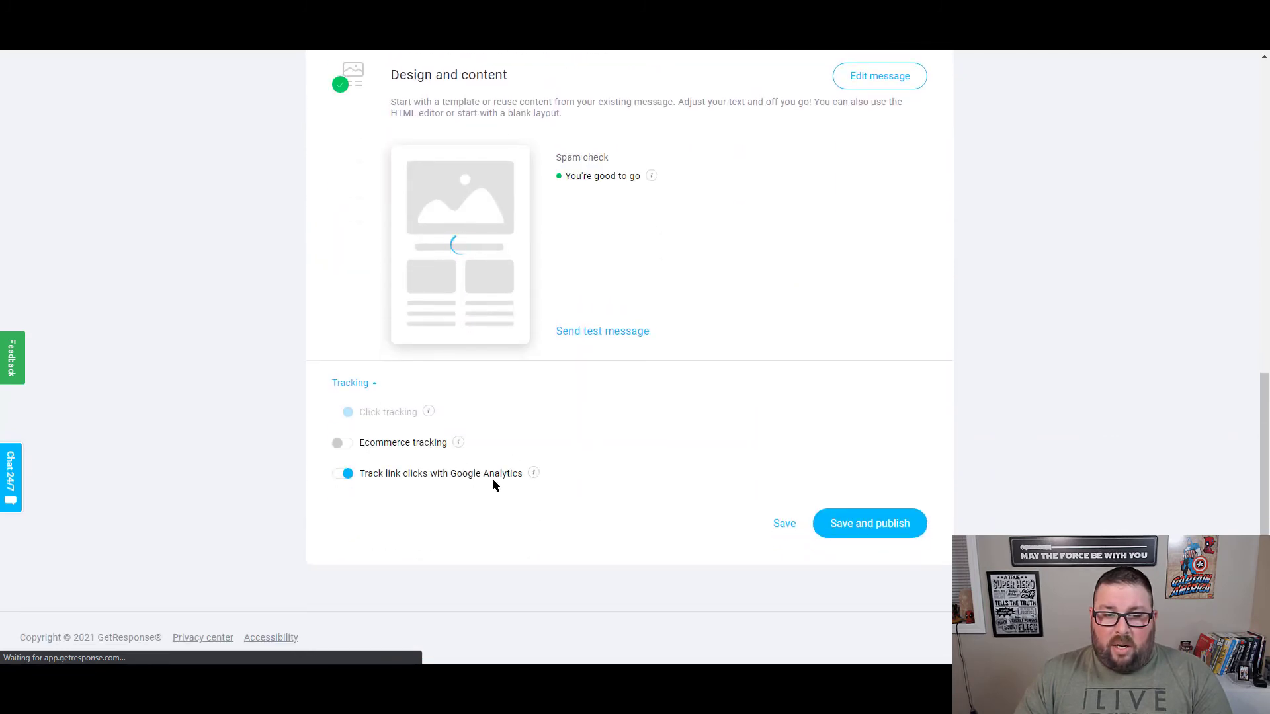
pyautogui.click(494, 475)
pyautogui.click(840, 517)
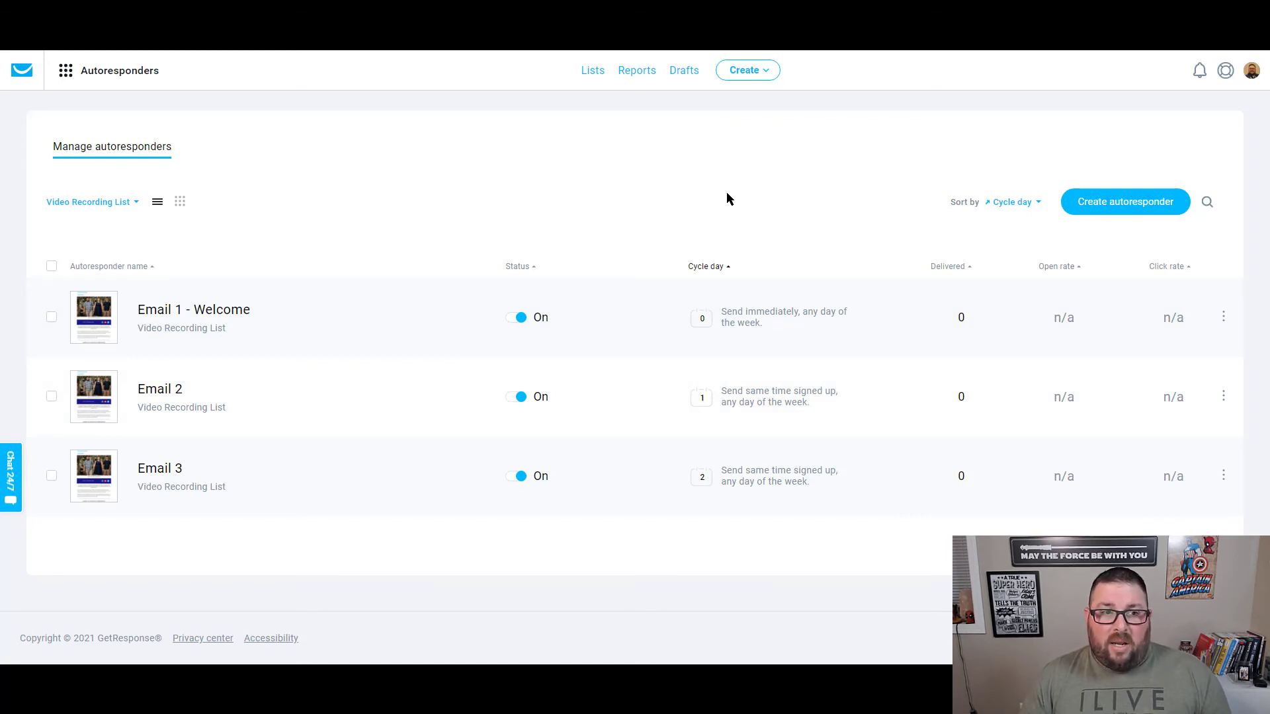
# - Look through the contact lists available for filtering the autoresponders and cancel without applying a different list
pyautogui.click(91, 215)
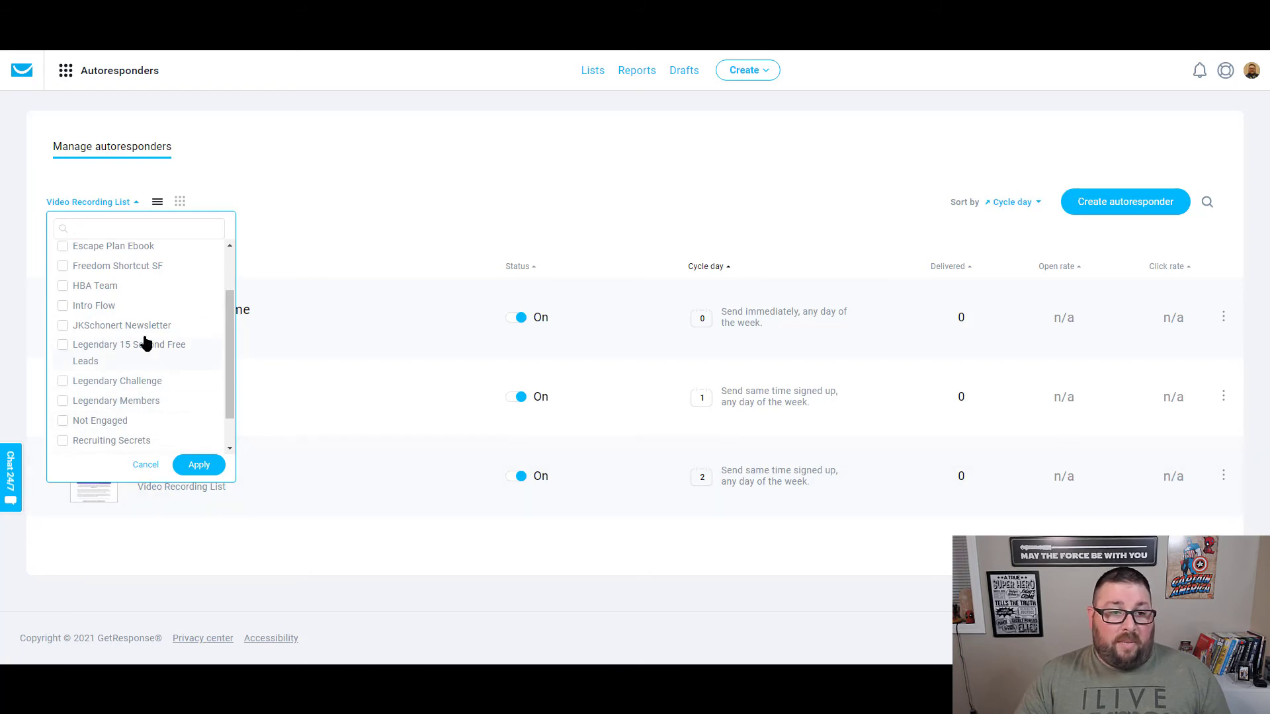
pyautogui.click(146, 466)
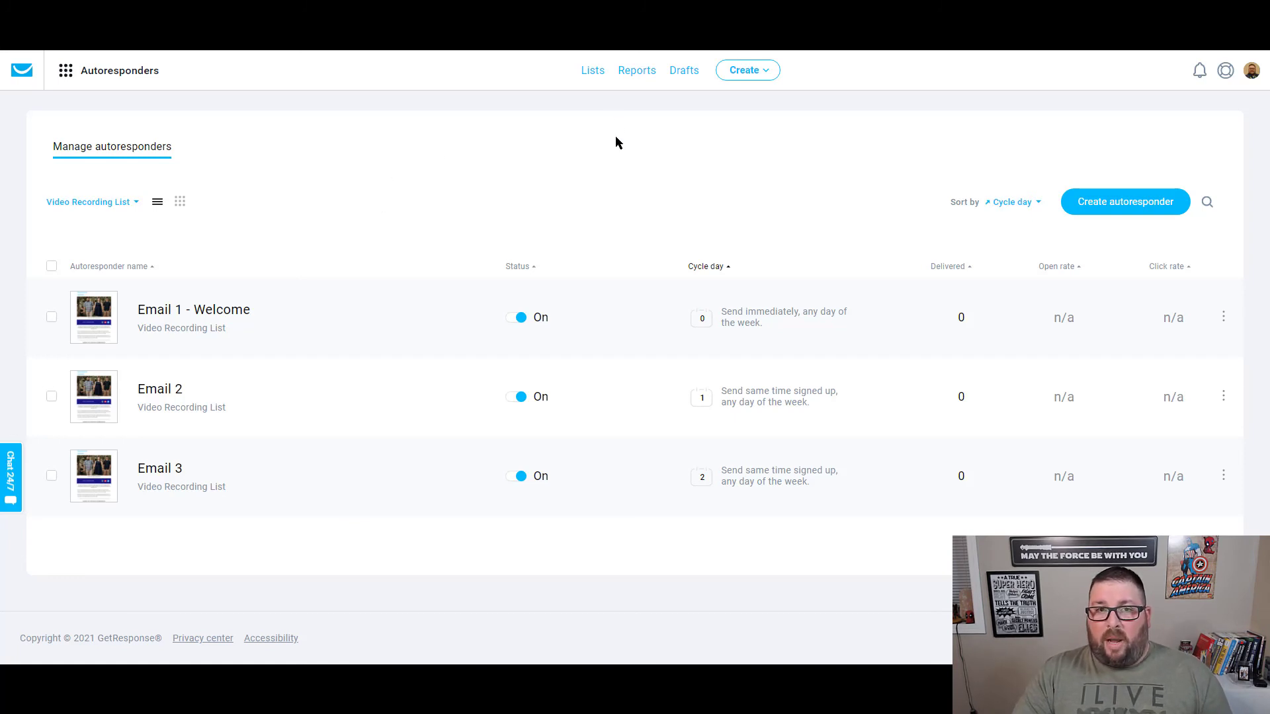
# - Open the contacts from the lists area and examine their autoresponder cycle days and the dates they were added
pyautogui.click(592, 74)
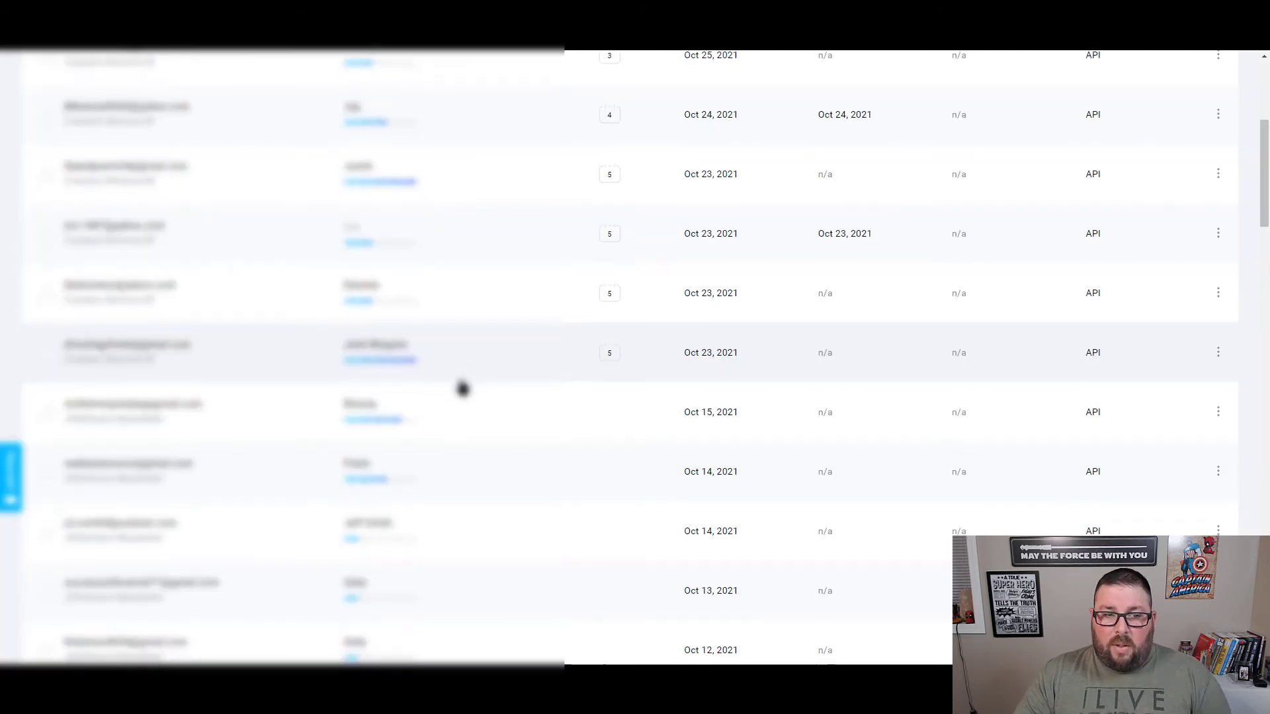
pyautogui.scroll(-3, 459, 388)
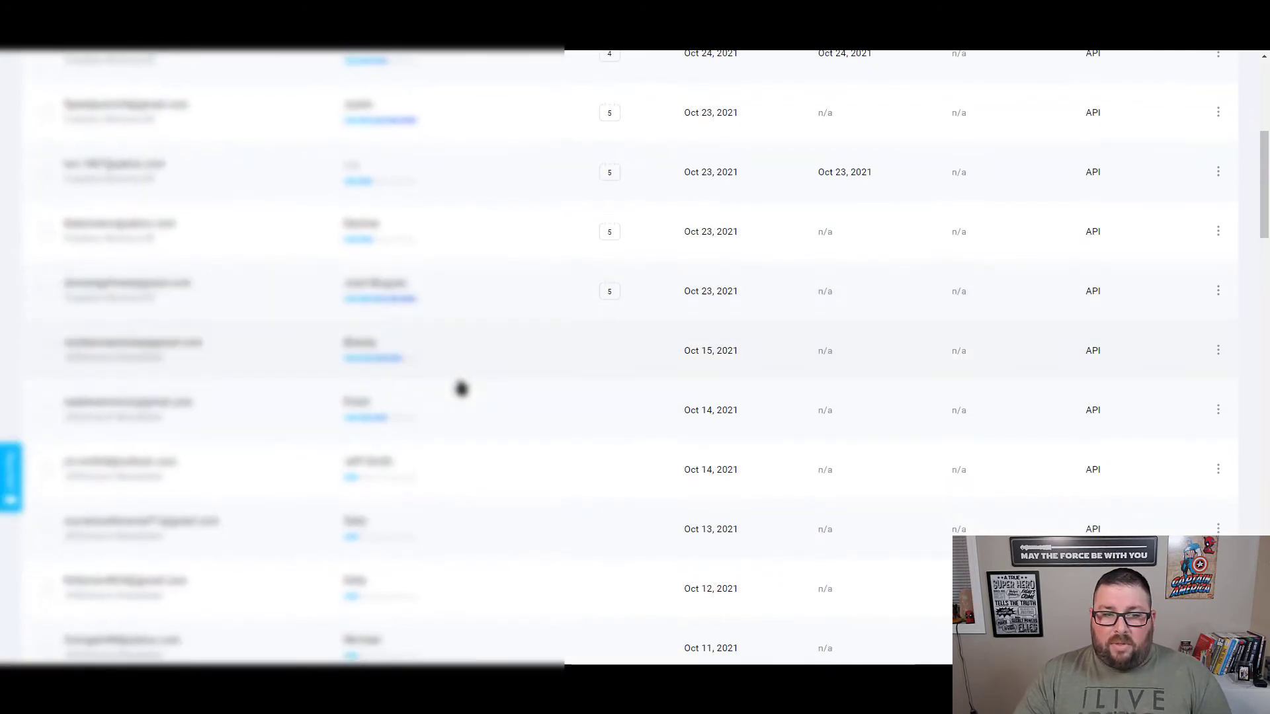
pyautogui.scroll(-1, 524, 375)
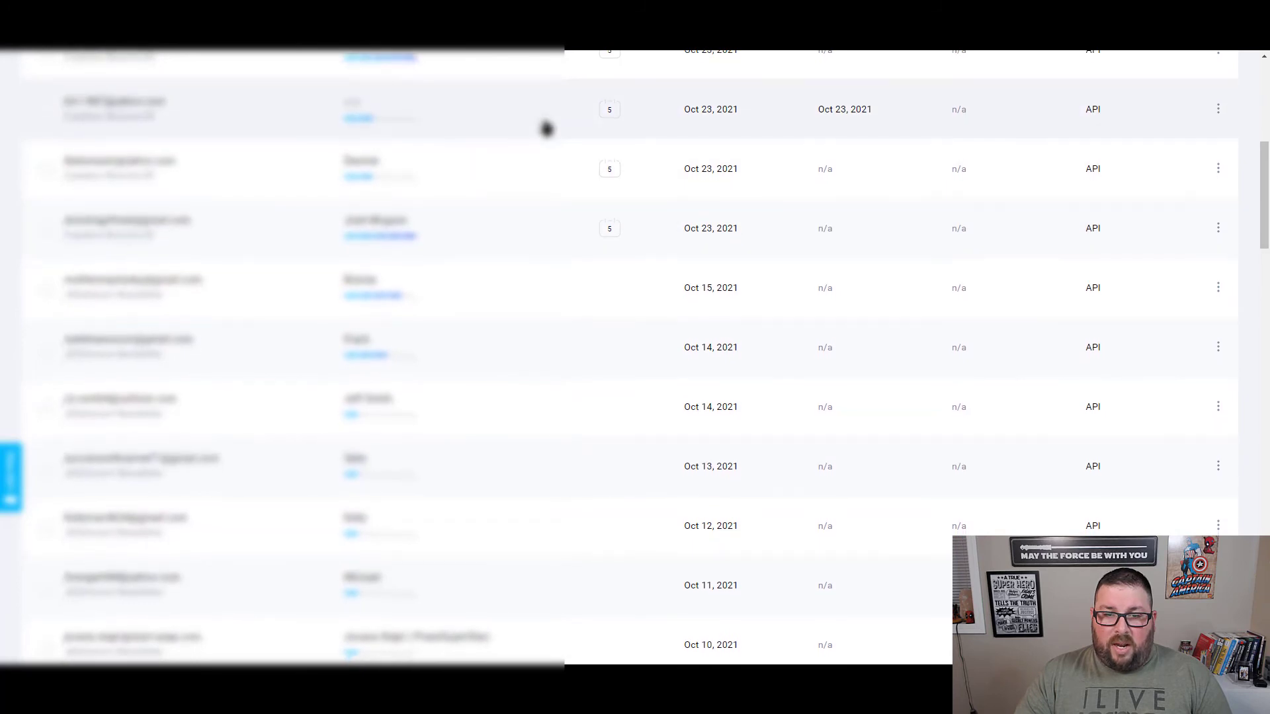
pyautogui.scroll(1, 546, 128)
pyautogui.scroll(2, 546, 127)
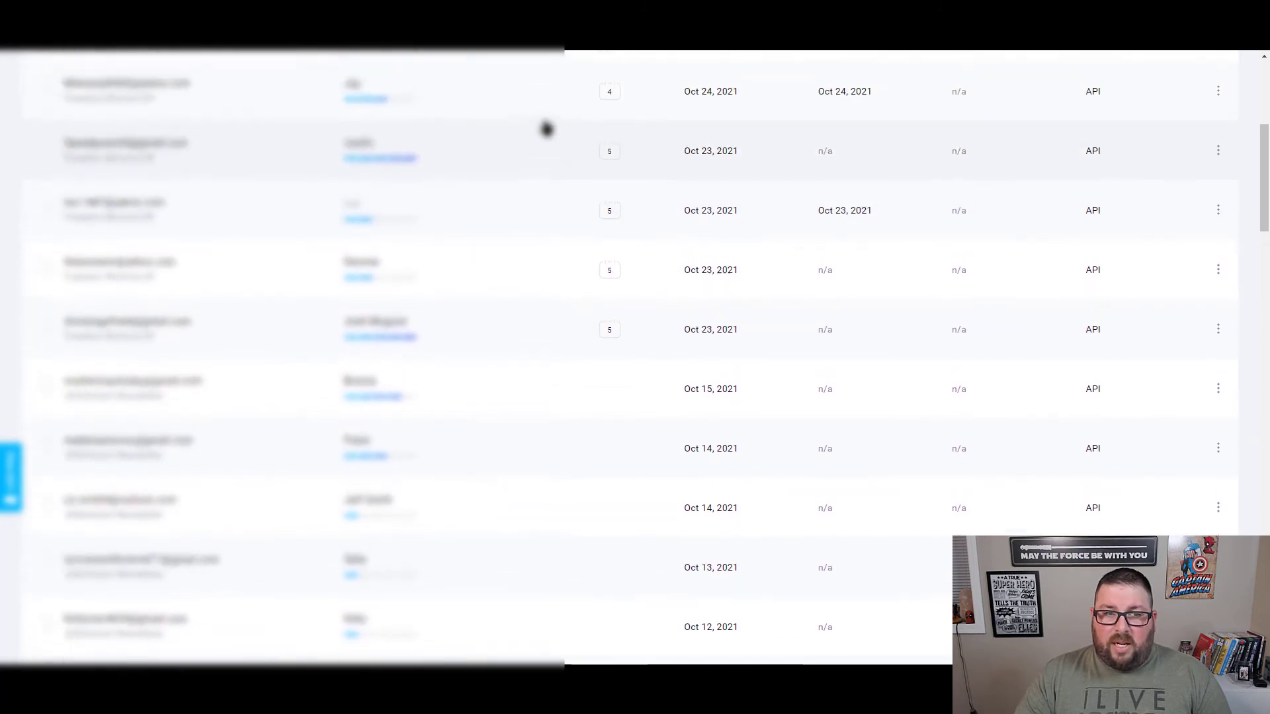
pyautogui.scroll(-1, 546, 128)
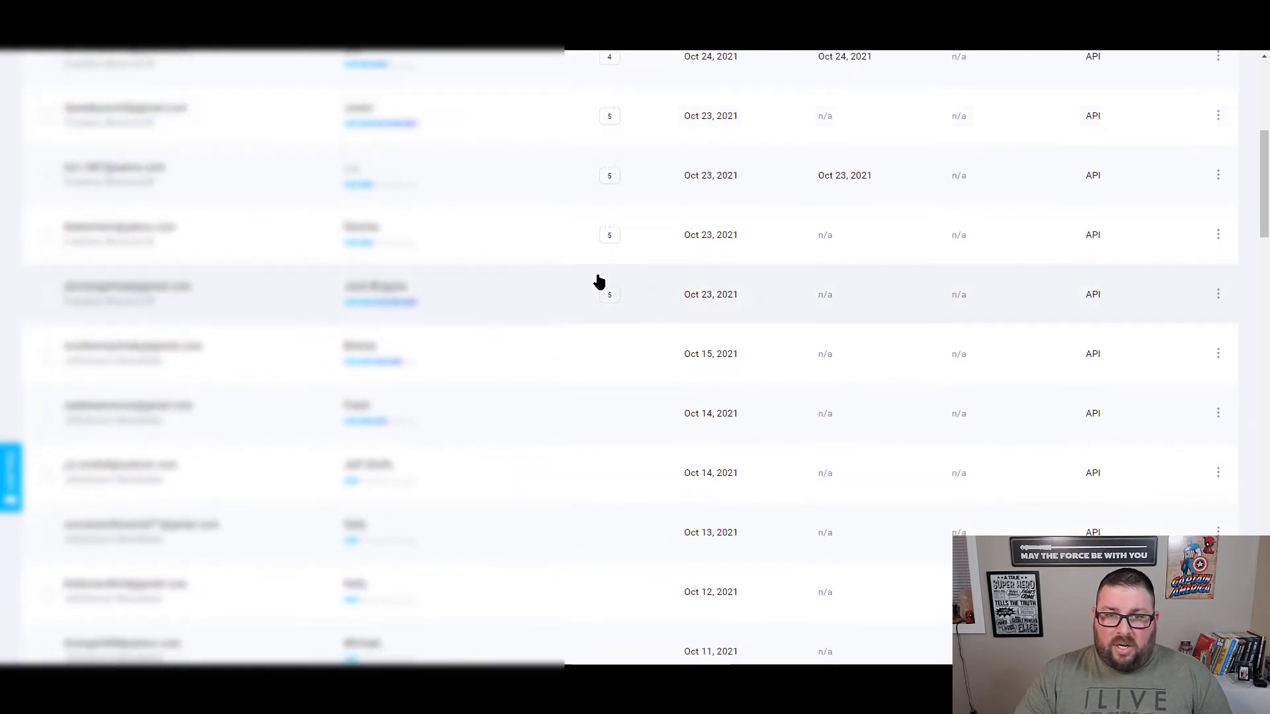